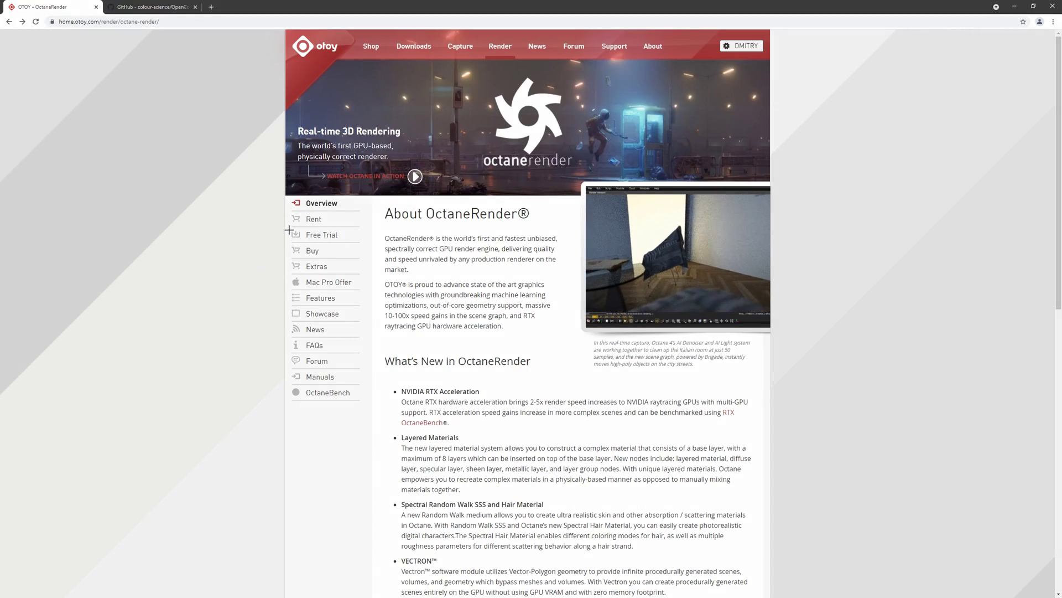
# Open the OctaneRender Free Trial page from the left sidebar.
pyautogui.click(337, 241)
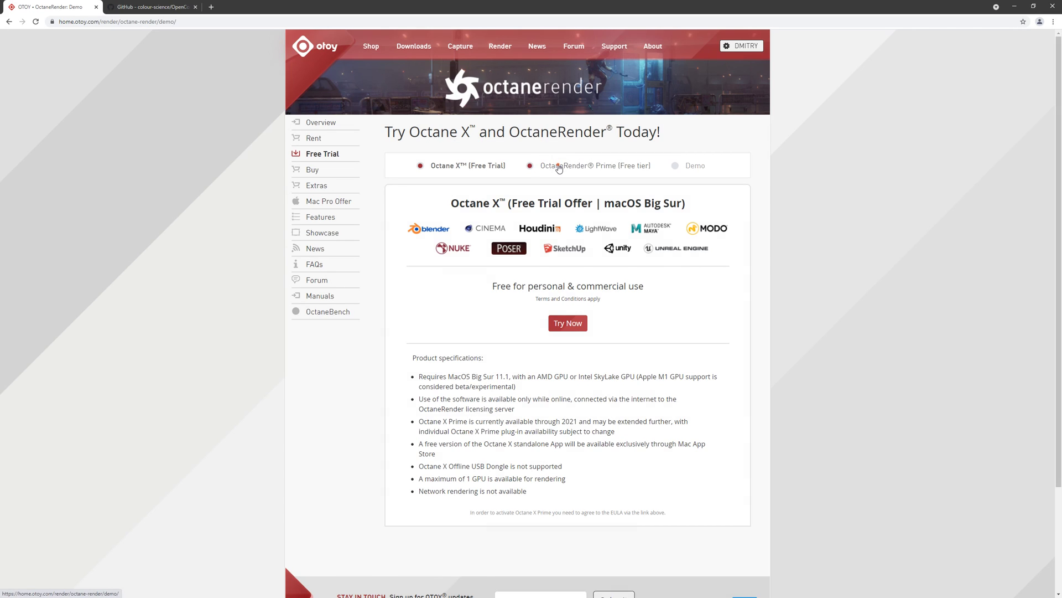
# Review the Prime free tier limits (one GPU, no standalone) and open its download page.
pyautogui.click(559, 166)
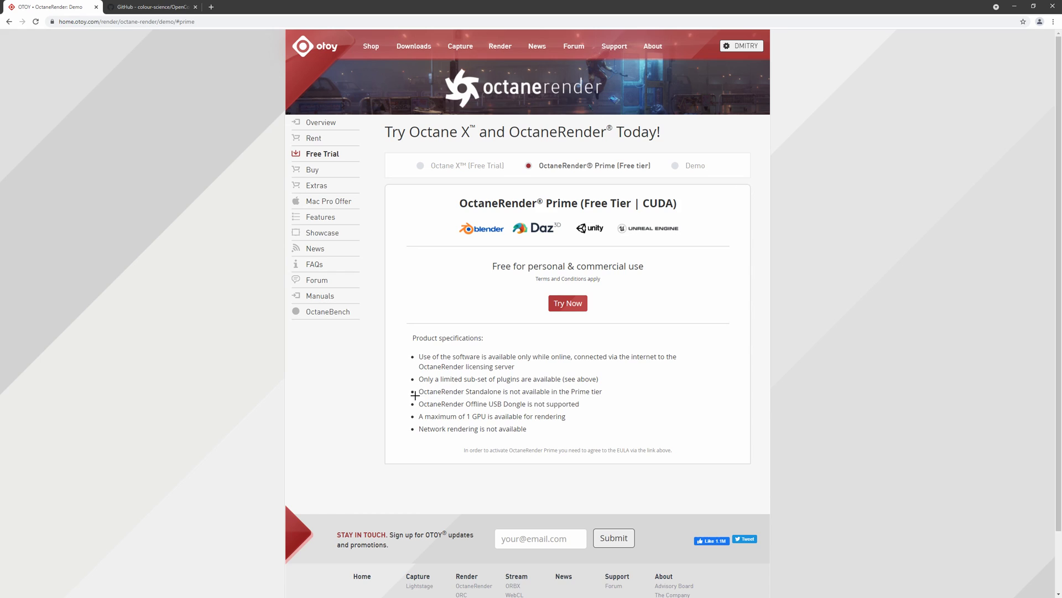
pyautogui.moveTo(408, 410); pyautogui.dragTo(571, 425)
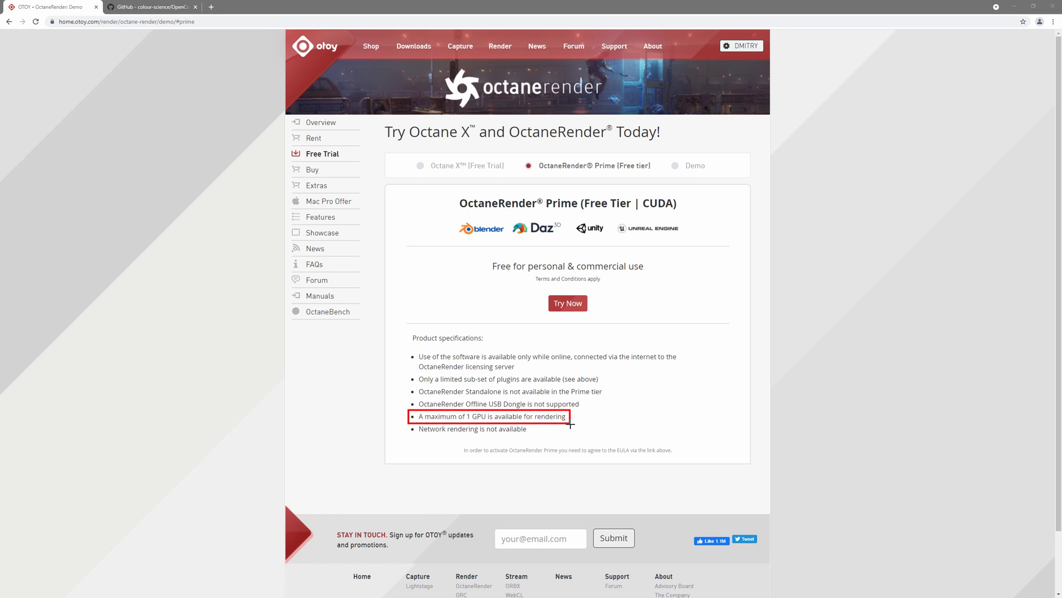
pyautogui.moveTo(406, 384); pyautogui.dragTo(609, 398)
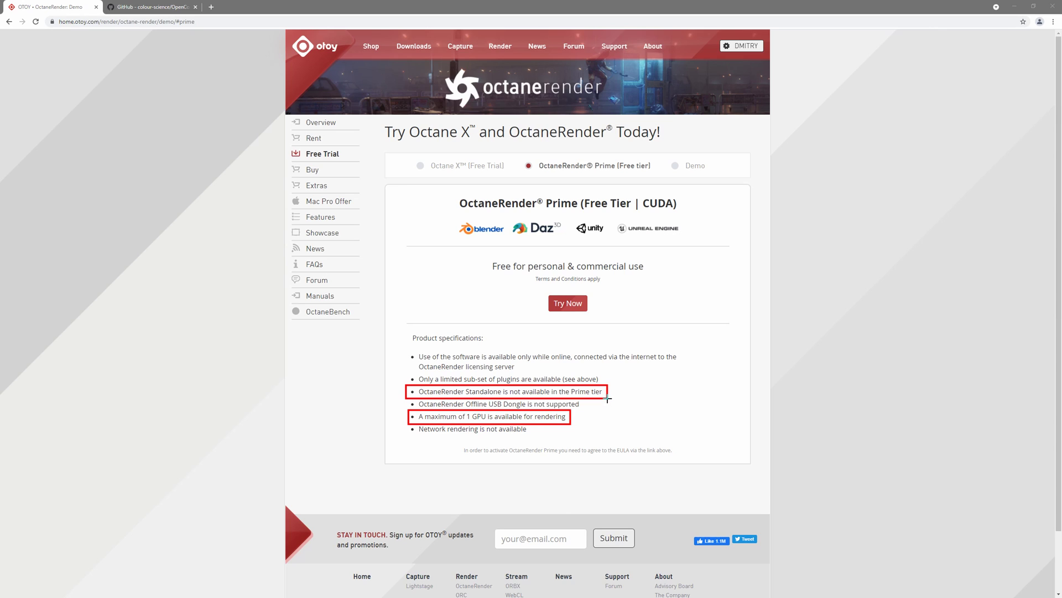
pyautogui.press('Escape')
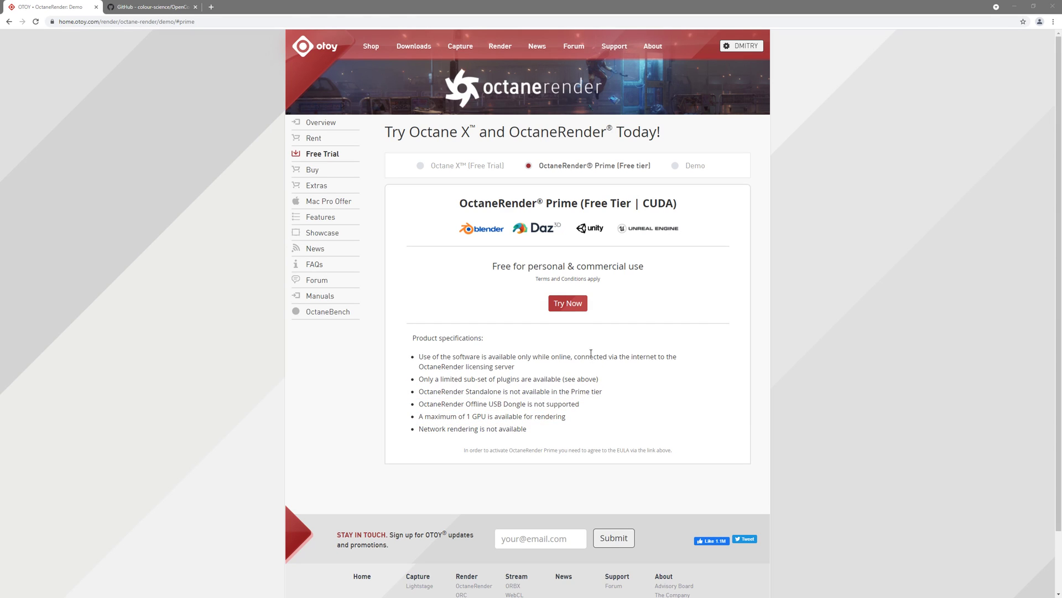
pyautogui.click(570, 304)
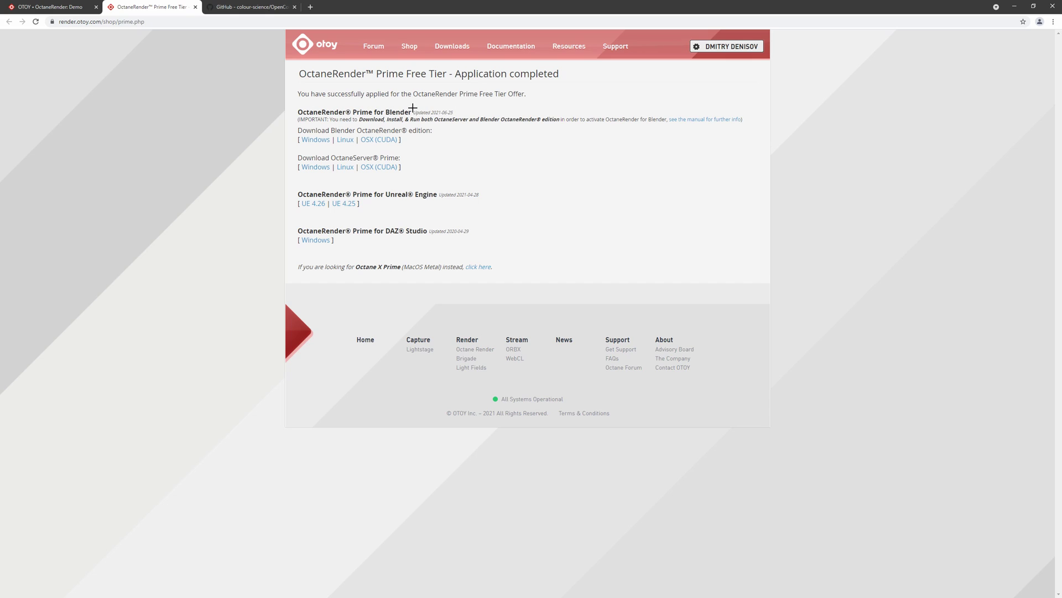
# Highlight the Blender edition's update date and the Blender and OctaneServer Windows downloads.
pyautogui.moveTo(411, 107); pyautogui.dragTo(454, 117)
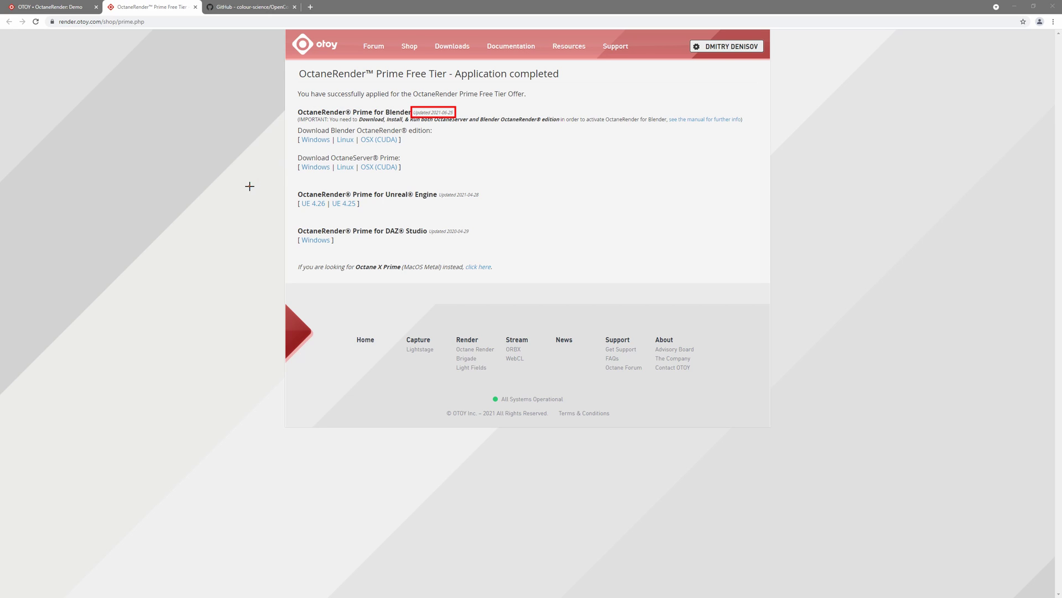
pyautogui.moveTo(250, 186); pyautogui.dragTo(302, 143)
pyautogui.moveTo(258, 211); pyautogui.dragTo(304, 170)
# Switch to the OpenColorIO-Configs repository and open the aces_1.0.3 folder.
pyautogui.click(265, 9)
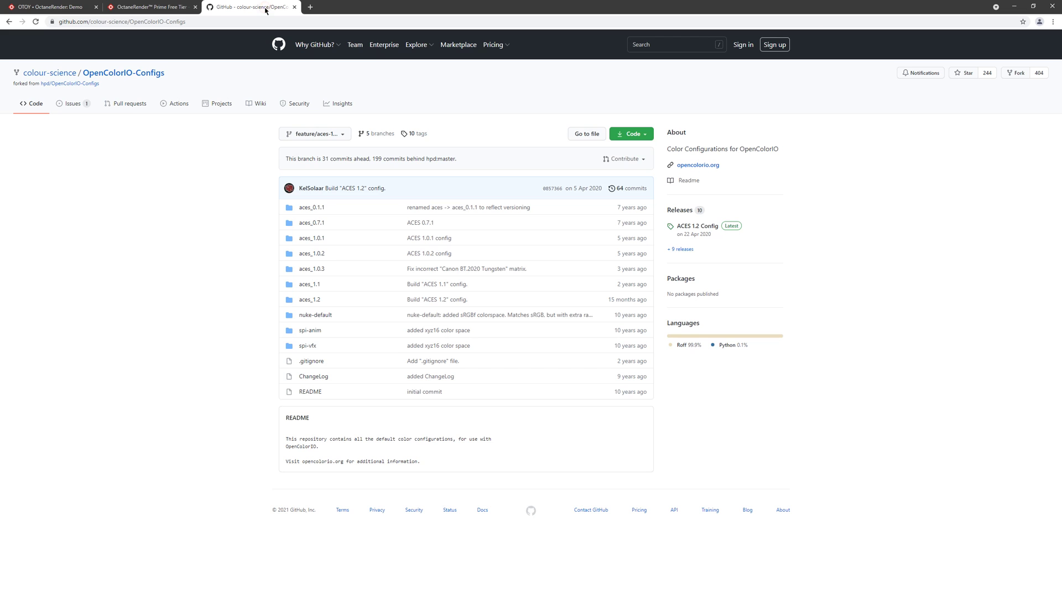
pyautogui.moveTo(210, 188); pyautogui.dragTo(152, 81)
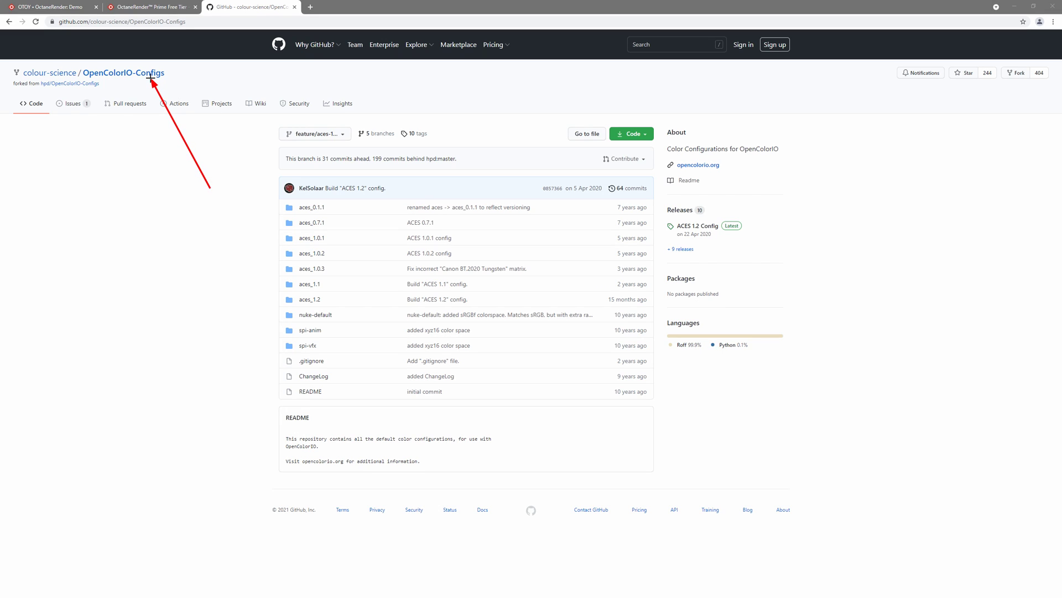
pyautogui.moveTo(218, 238); pyautogui.dragTo(350, 191)
pyautogui.hotkey('ctrl', 'z')
pyautogui.hotkey('ctrl', 'z')
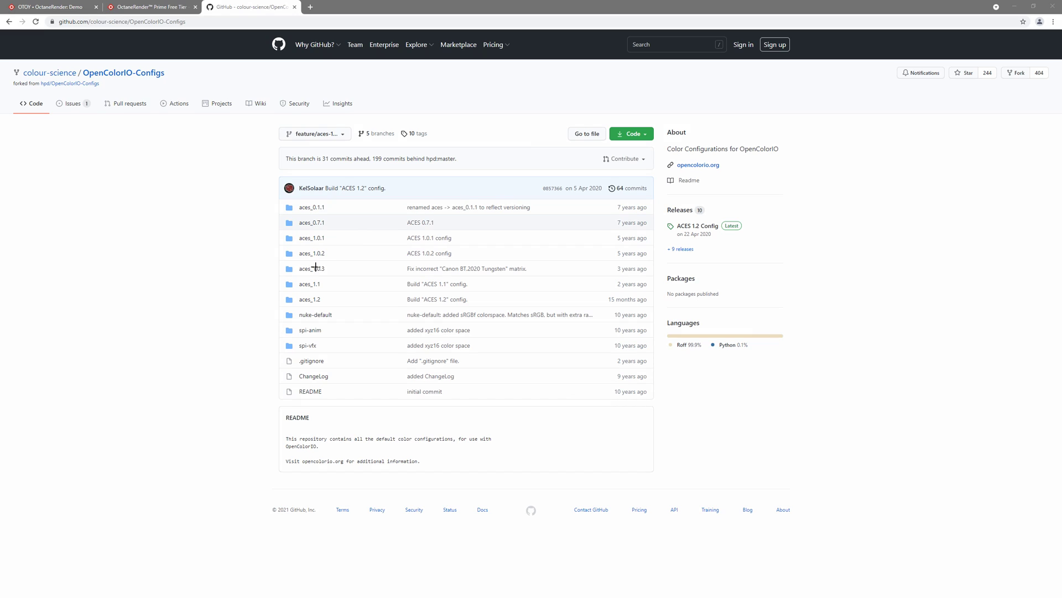
pyautogui.moveTo(279, 260); pyautogui.dragTo(332, 277)
pyautogui.hotkey('ctrl', 'z')
pyautogui.click(312, 270)
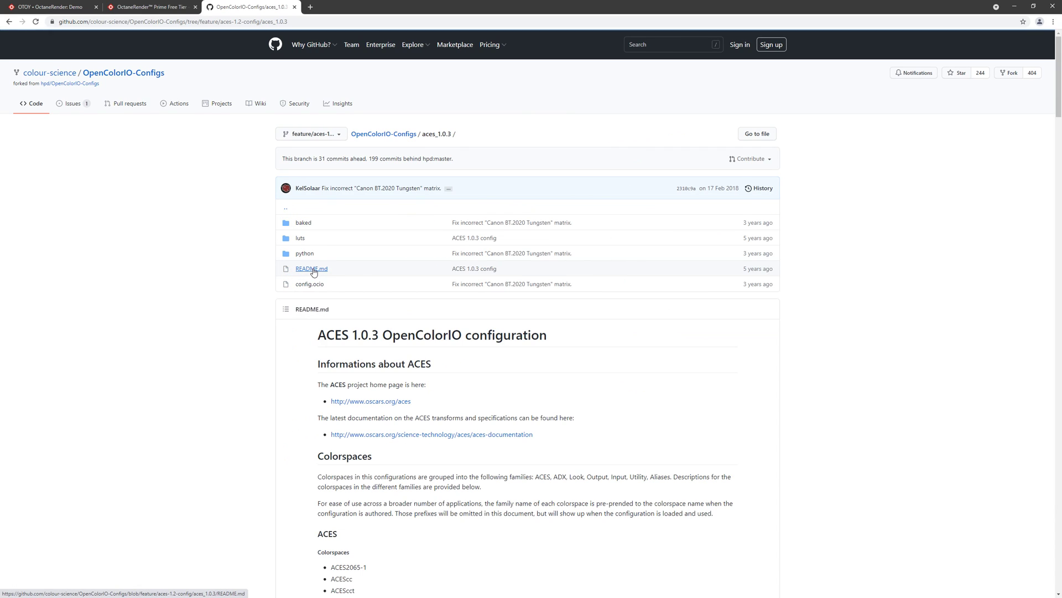
# Read the aces_1.0.3 README, noting the ACES2065-1 and ACEScg colour spaces.
pyautogui.scroll(-2, 349, 271)
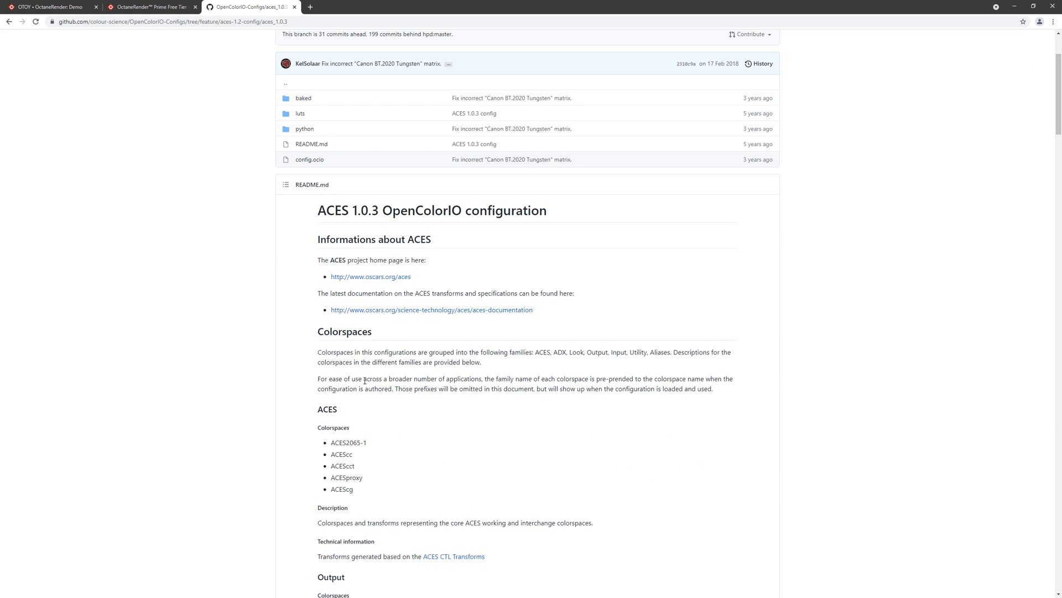
pyautogui.scroll(-1, 387, 386)
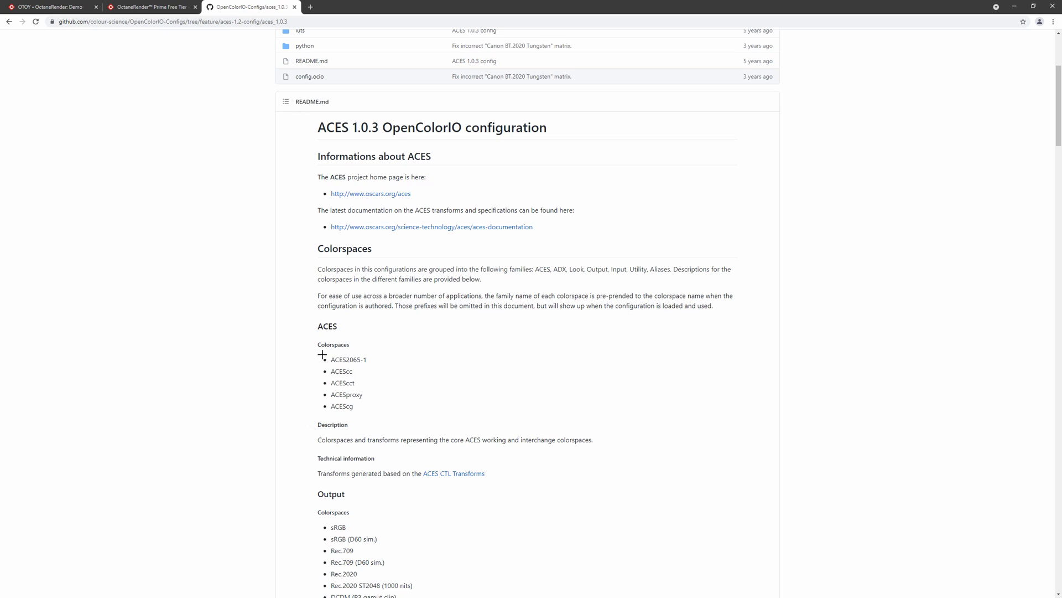
pyautogui.moveTo(319, 352); pyautogui.dragTo(369, 365)
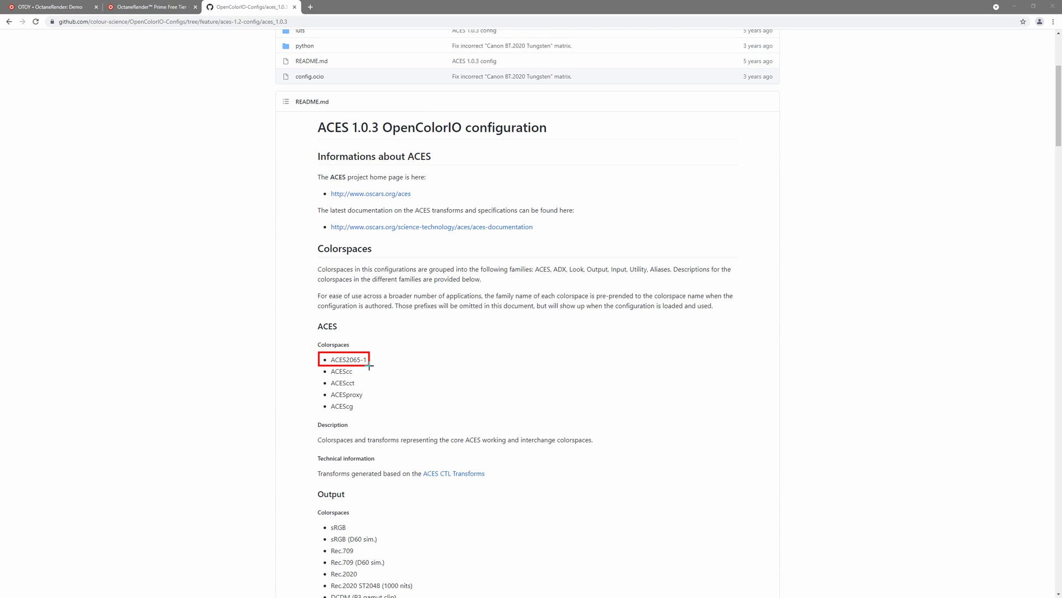
pyautogui.moveTo(320, 398); pyautogui.dragTo(360, 413)
# Download the repository as a ZIP from the Code menu.
pyautogui.moveTo(549, 77)
pyautogui.mouseDown()
pyautogui.moveTo(612, 105)
pyautogui.moveTo(621, 125)
pyautogui.mouseUp()
pyautogui.press('Escape')
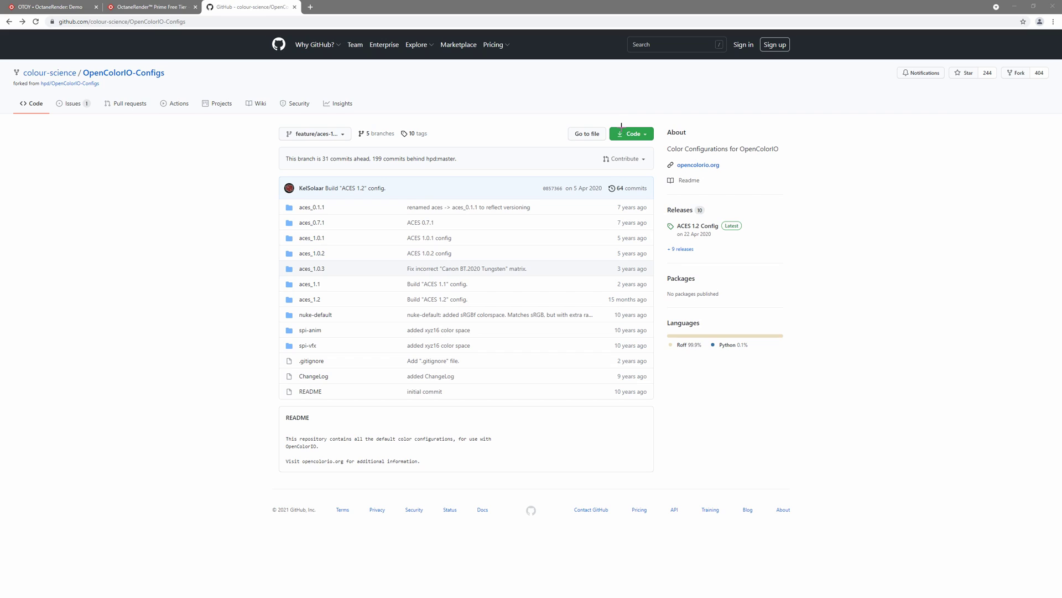
pyautogui.click(646, 135)
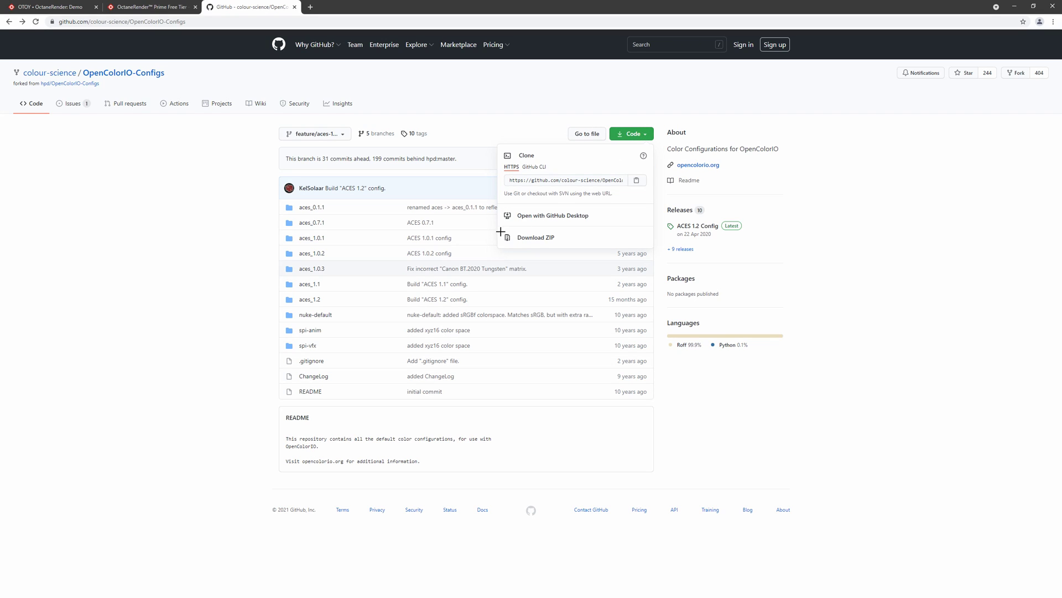
pyautogui.moveTo(499, 227); pyautogui.dragTo(569, 246)
pyautogui.press('Escape')
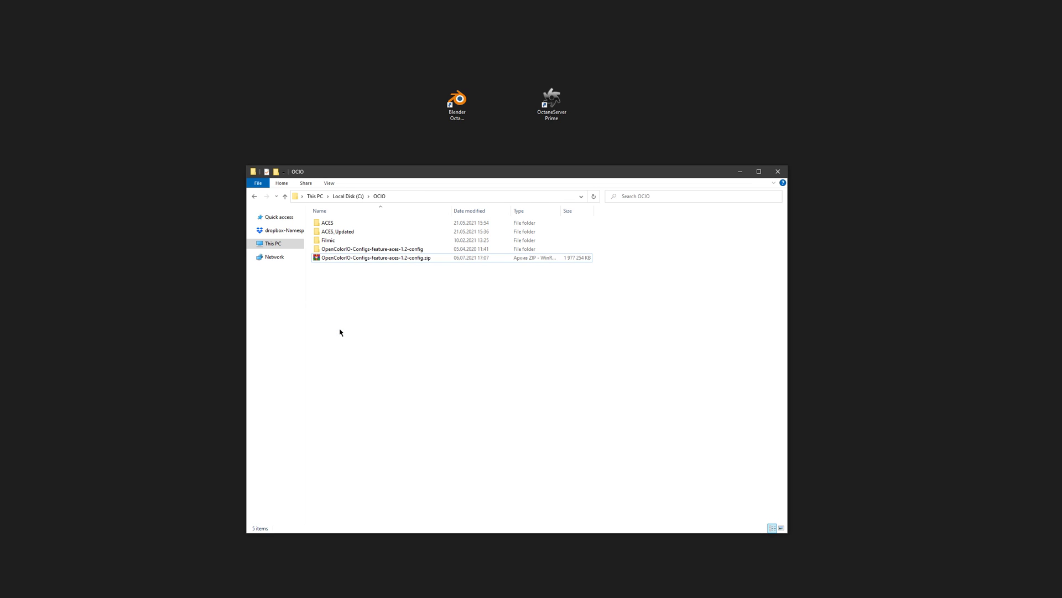
# Open the extracted OpenColorIO-Configs folder and inspect aces_1.0.3's config.ocio.
pyautogui.moveTo(336, 336); pyautogui.dragTo(355, 261)
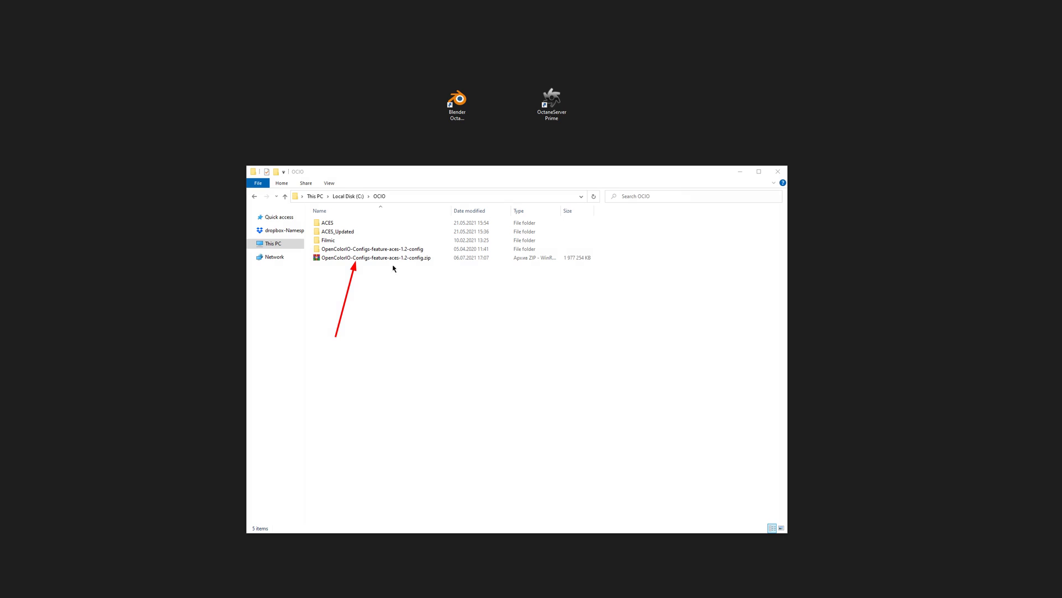
pyautogui.doubleClick(386, 249)
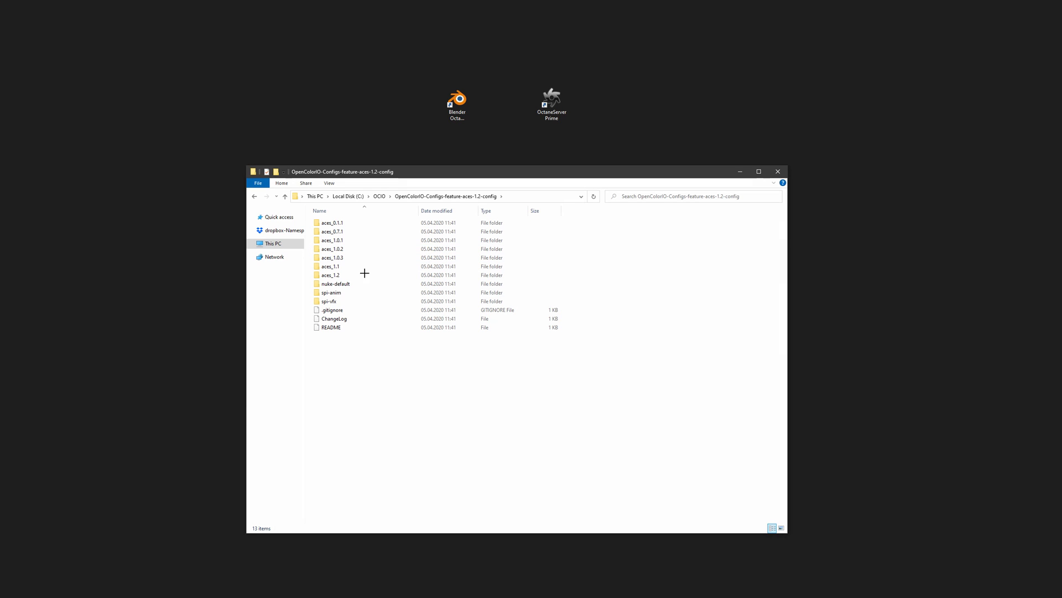
pyautogui.moveTo(311, 252); pyautogui.dragTo(348, 263)
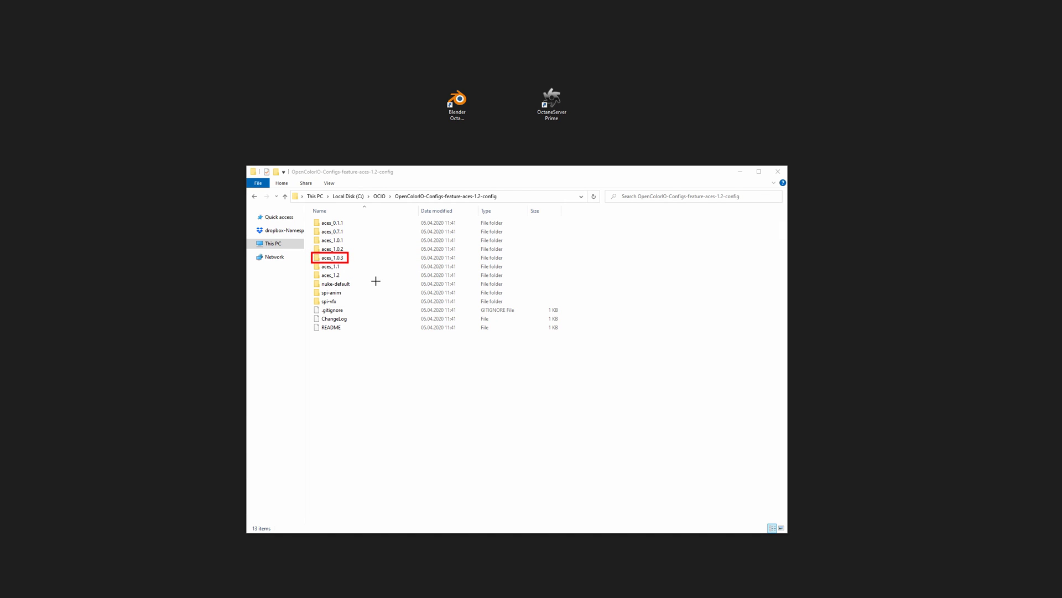
pyautogui.doubleClick(332, 258)
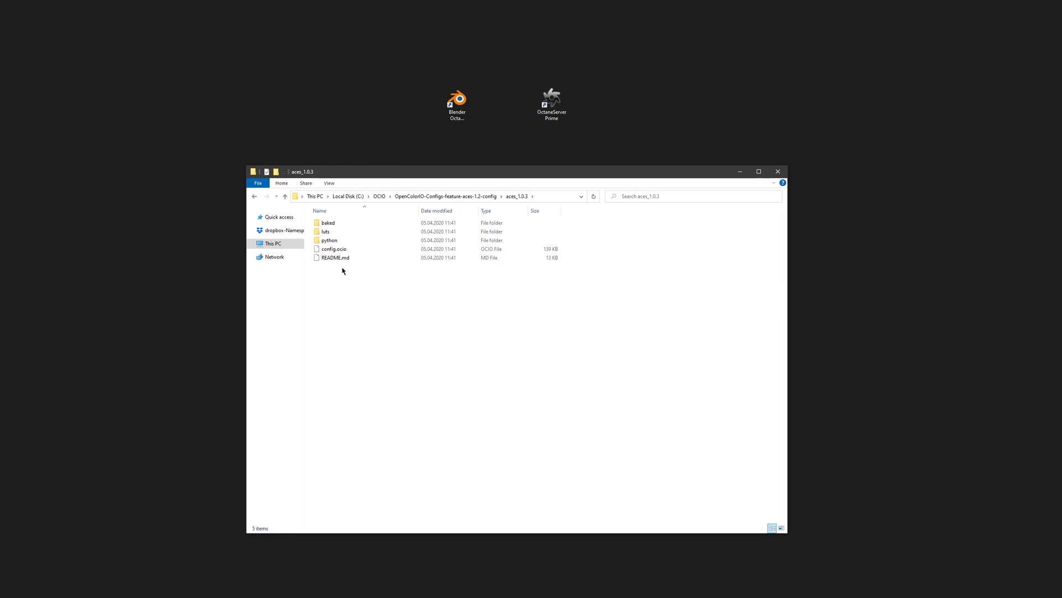
pyautogui.moveTo(312, 244); pyautogui.dragTo(350, 253)
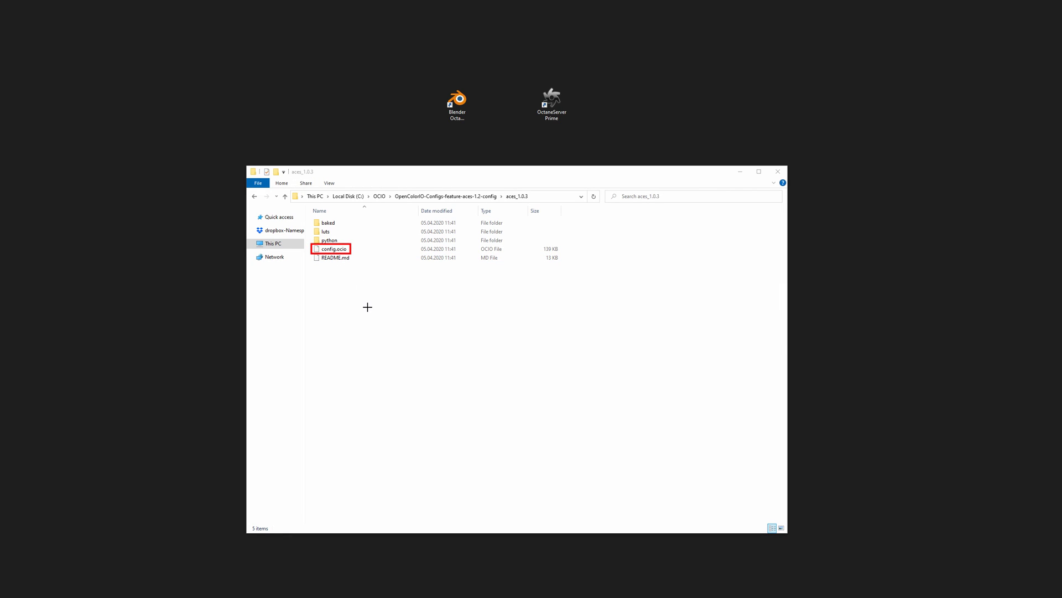
pyautogui.hotkey('alt', 'Left')
# Copy the aces_1.0.3 folder and paste it into C:\OCIO.
pyautogui.click(339, 250)
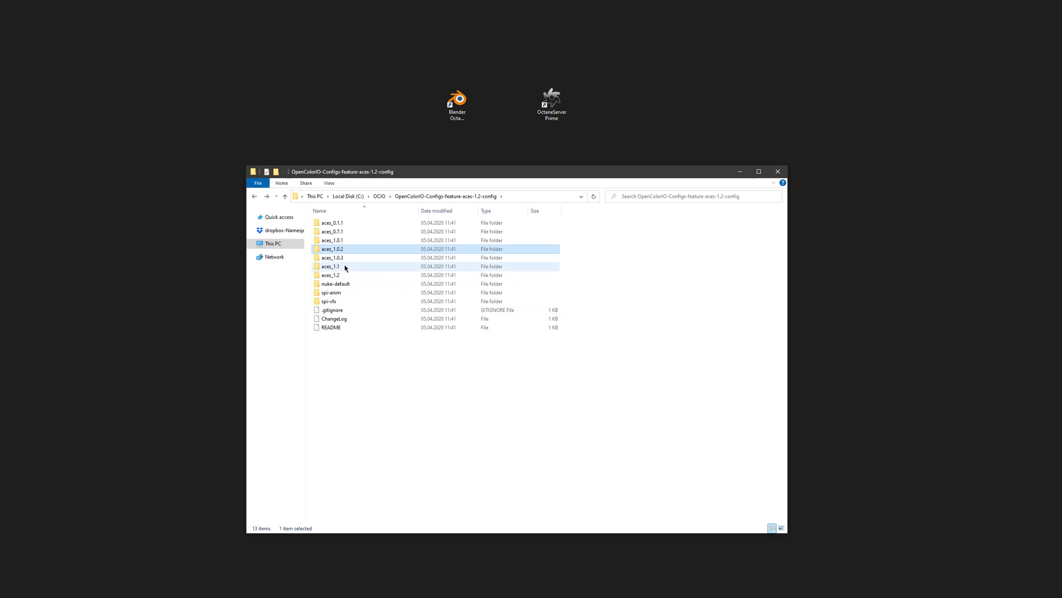
pyautogui.rightClick(345, 268)
pyautogui.click(374, 411)
pyautogui.hotkey('alt', 'Left')
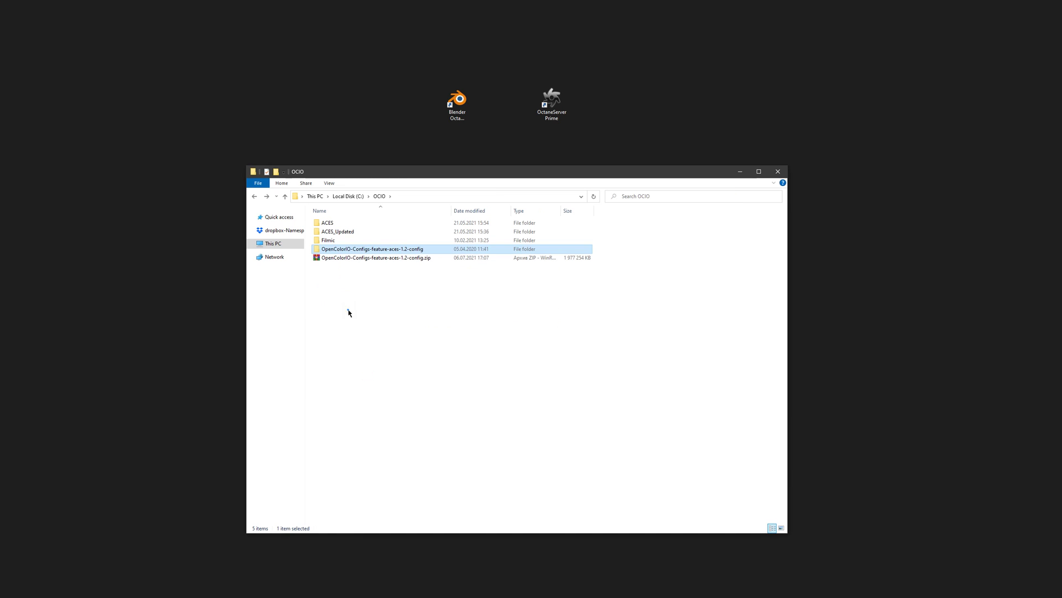
pyautogui.rightClick(349, 313)
pyautogui.click(370, 367)
pyautogui.click(373, 354)
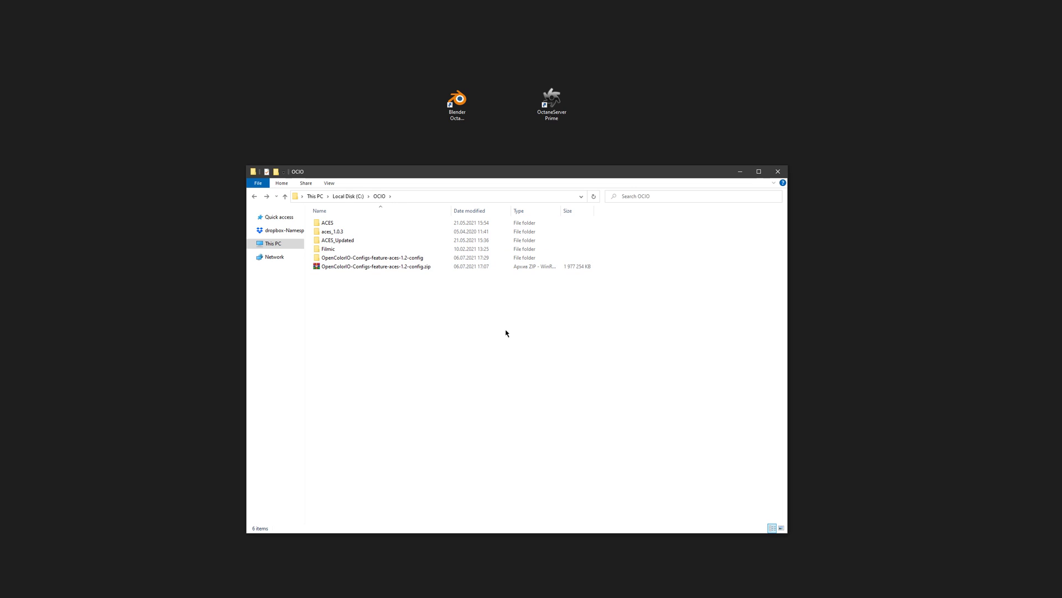
pyautogui.moveTo(334, 73); pyautogui.dragTo(444, 100)
pyautogui.moveTo(400, 29)
pyautogui.mouseDown()
pyautogui.moveTo(493, 52)
pyautogui.moveTo(543, 86)
pyautogui.mouseUp()
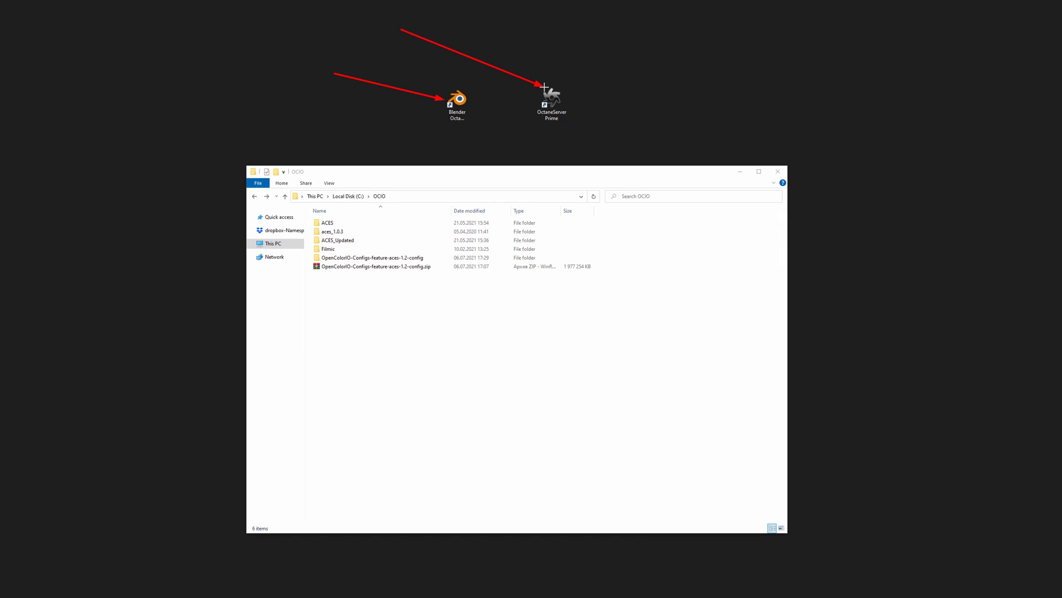
# Enable the OctaneRender add-on from the Render add-ons in Preferences and browse for its OCIO config.
pyautogui.click(36, 16)
pyautogui.click(58, 152)
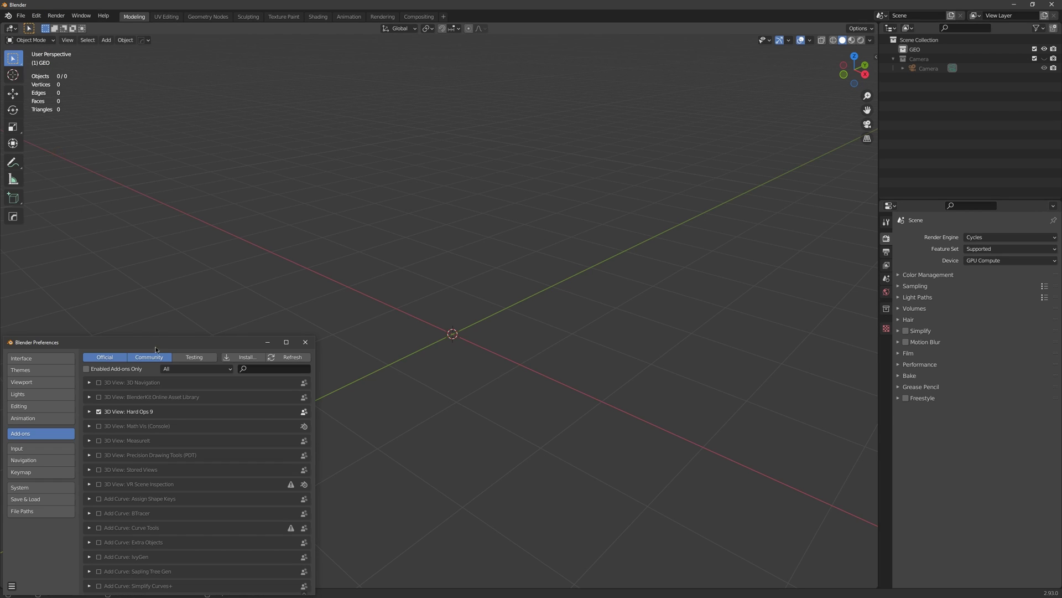
pyautogui.moveTo(504, 404); pyautogui.dragTo(682, 491)
pyautogui.click(480, 179)
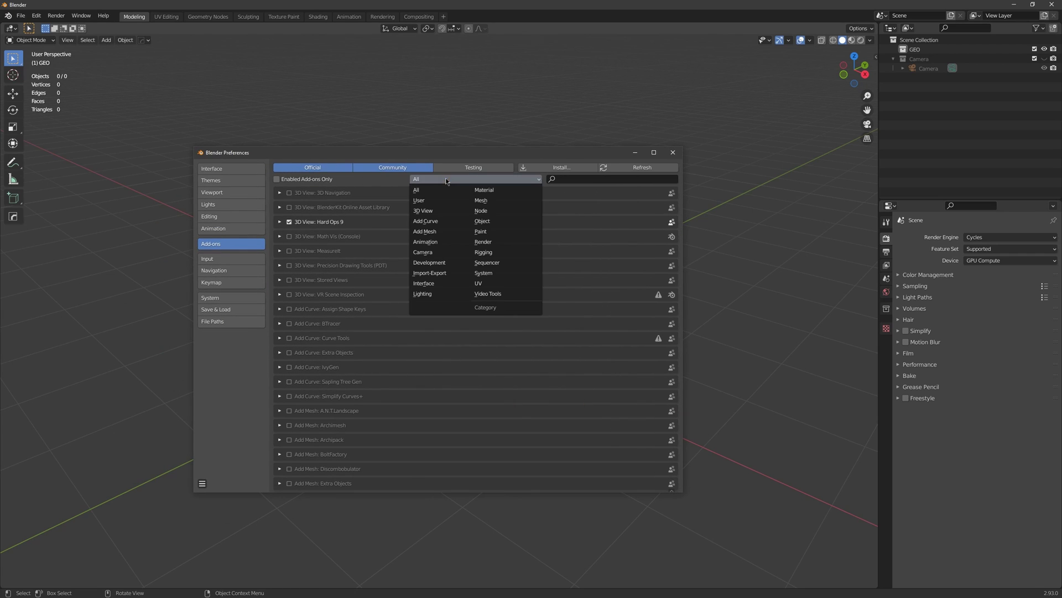
pyautogui.click(488, 244)
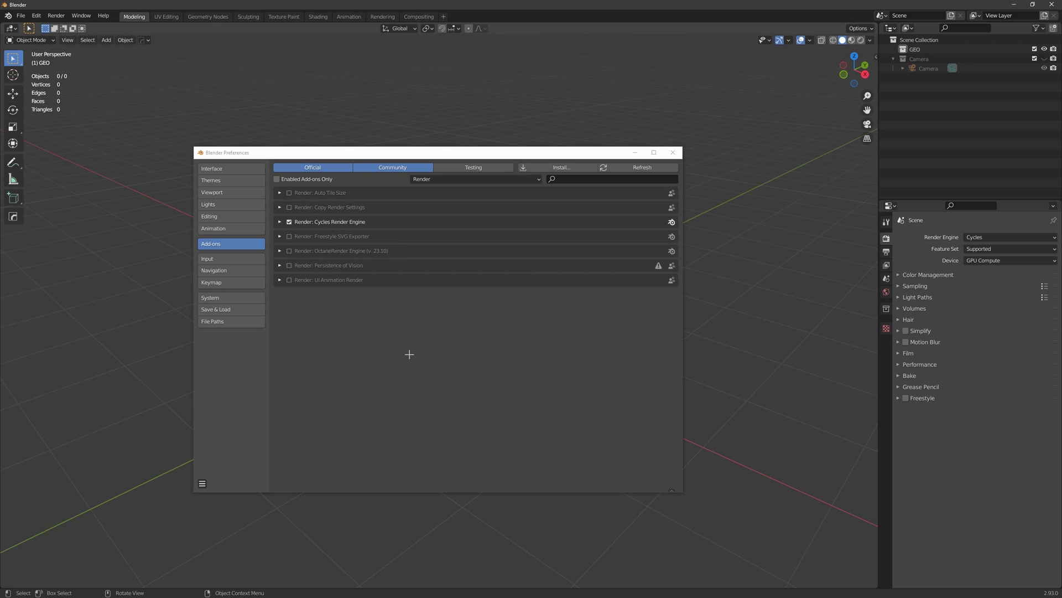
pyautogui.click(289, 252)
pyautogui.click(281, 252)
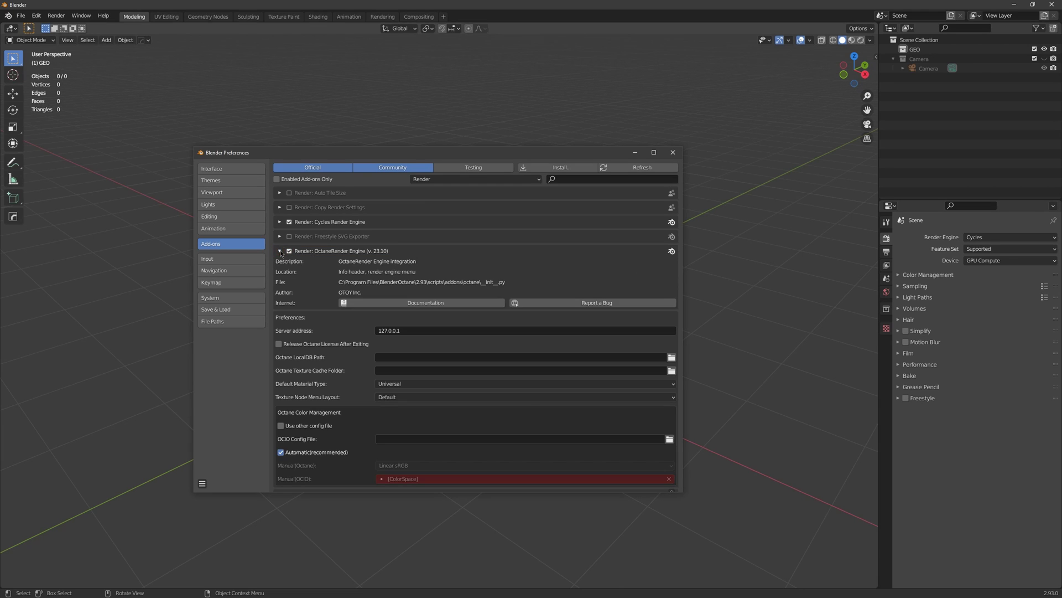
pyautogui.moveTo(379, 147); pyautogui.dragTo(379, 88)
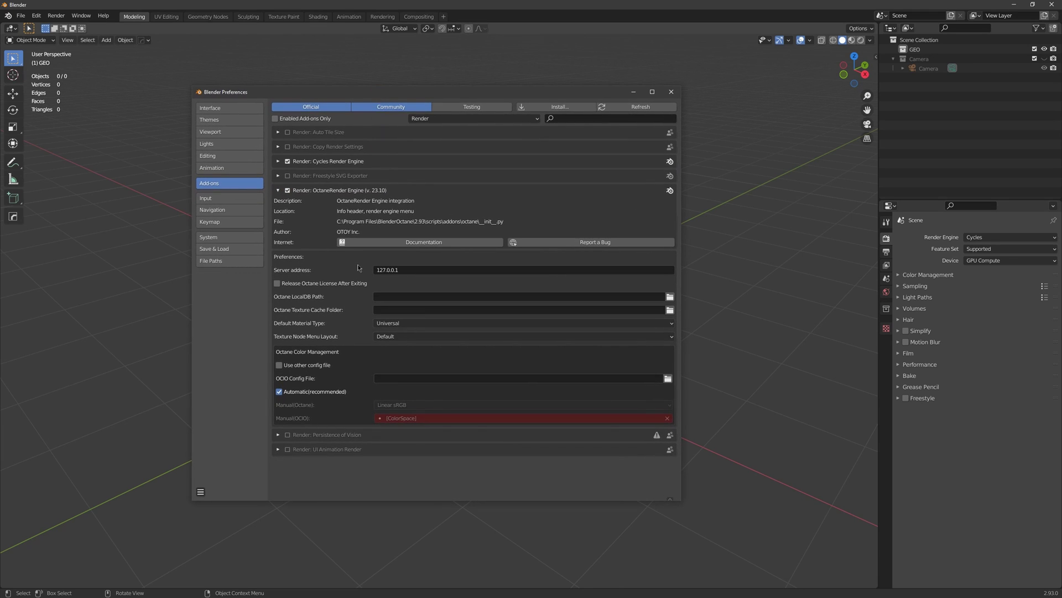
pyautogui.click(668, 379)
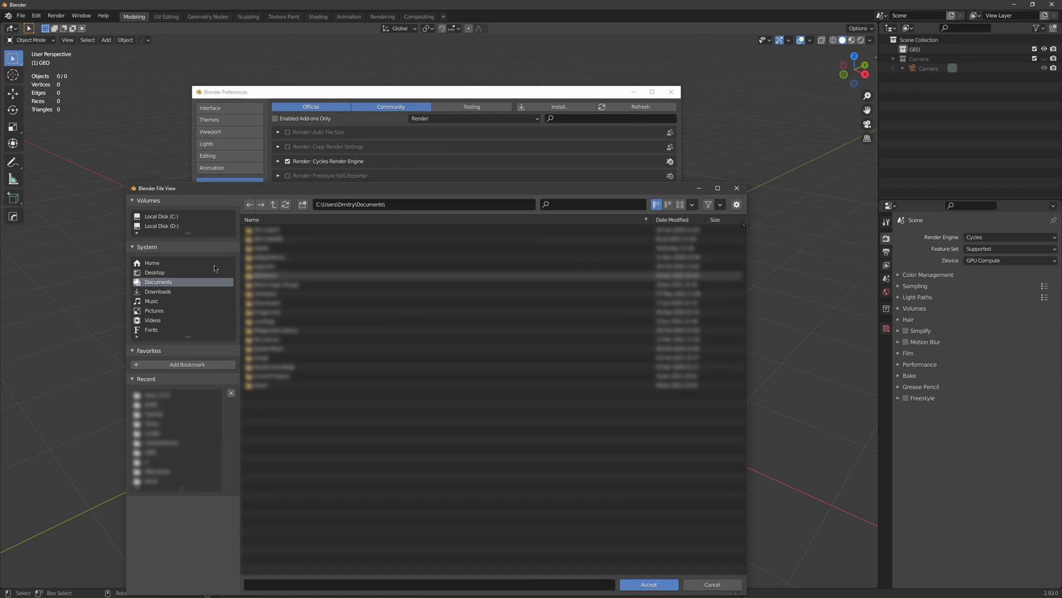
# Browse to C:\OCIO\aces_1.0.3 and load config.ocio.
pyautogui.click(174, 216)
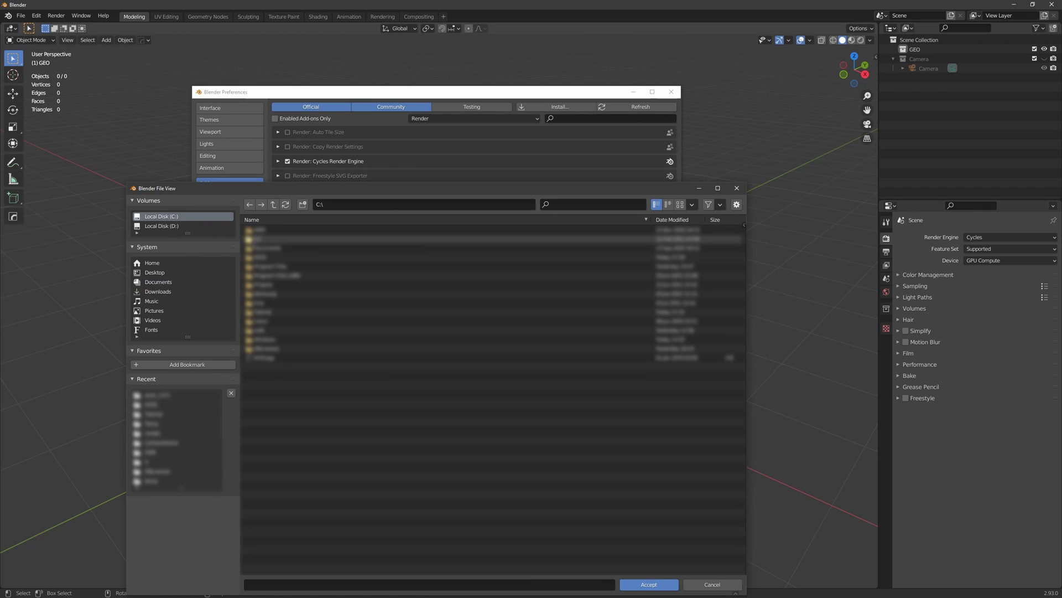
pyautogui.doubleClick(260, 257)
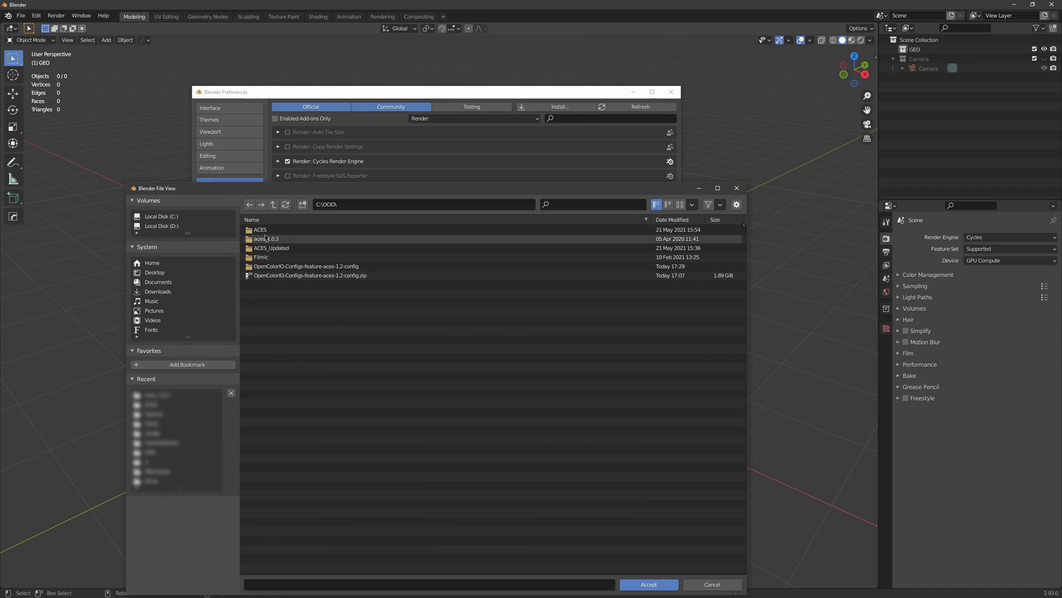
pyautogui.click(267, 239)
pyautogui.doubleClick(267, 239)
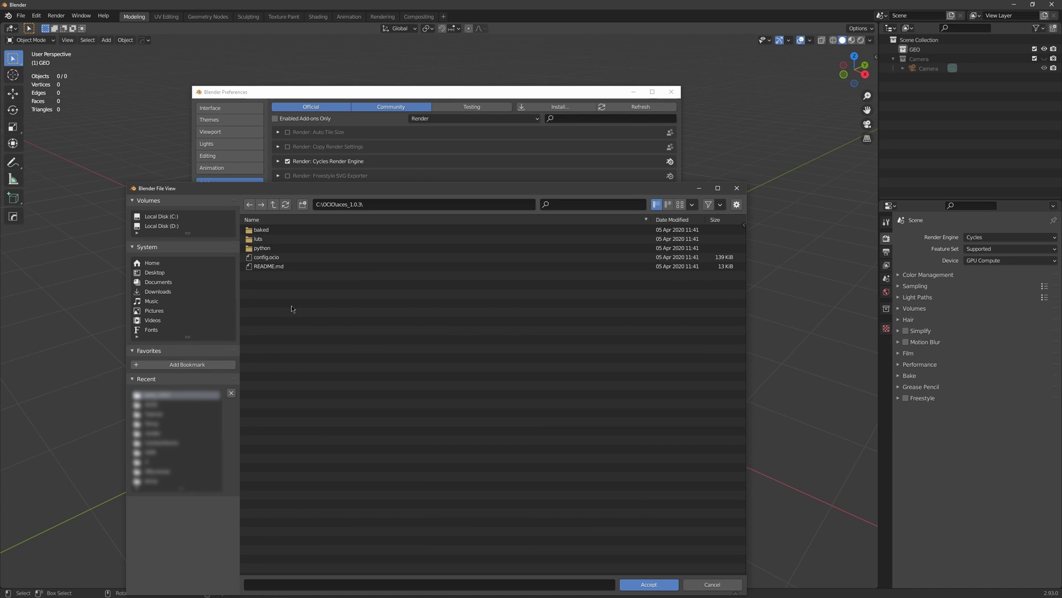
pyautogui.click(270, 257)
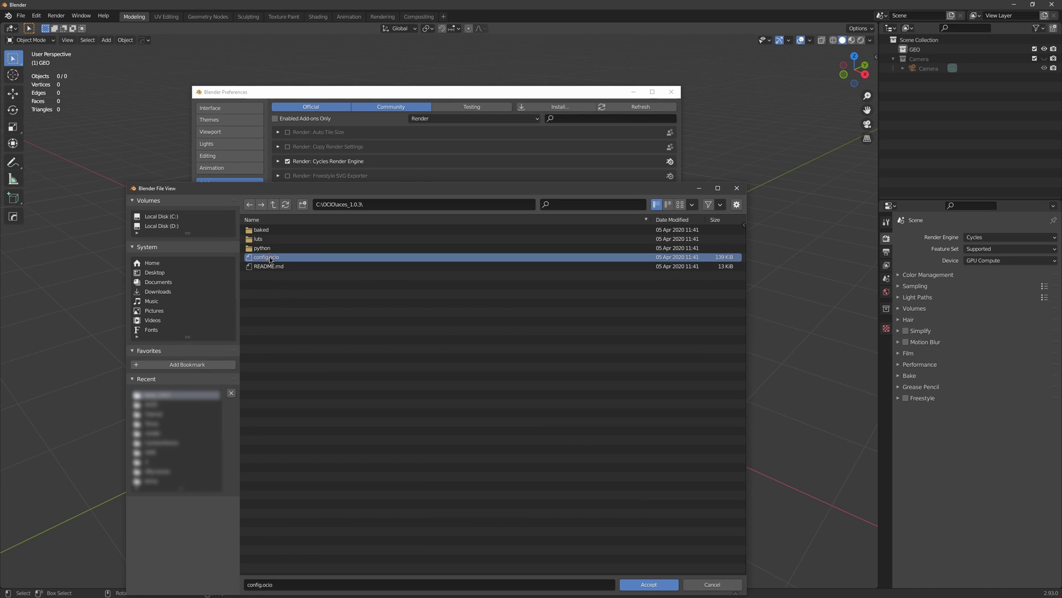
pyautogui.doubleClick(270, 257)
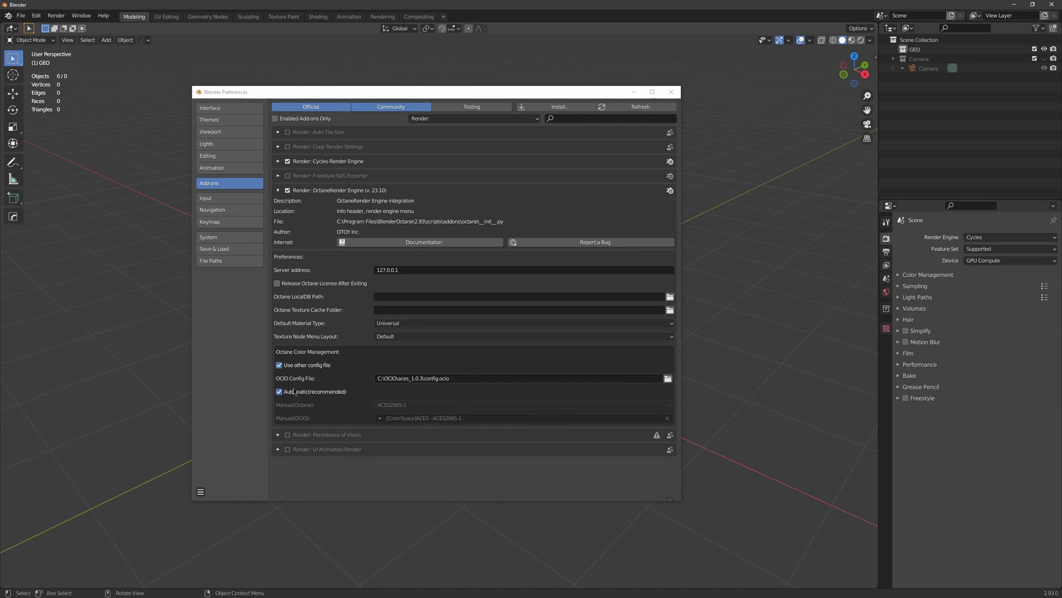
# Turn off automatic colour space; set Octane to ACES2065-1 and OCIO to ACES - ACES2065-1 (ACES).
pyautogui.click(280, 392)
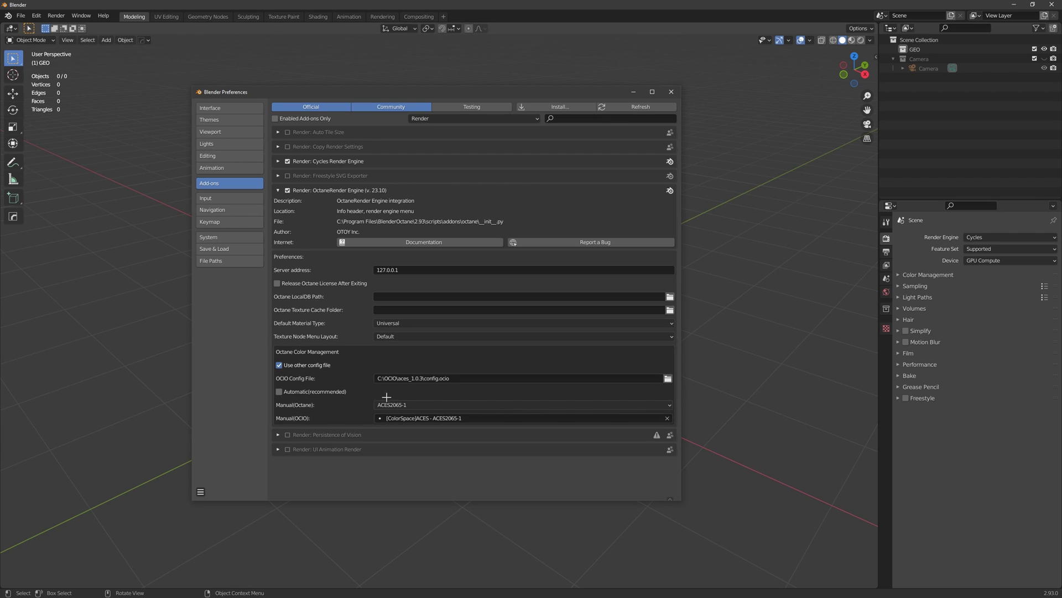
pyautogui.moveTo(369, 394); pyautogui.dragTo(469, 427)
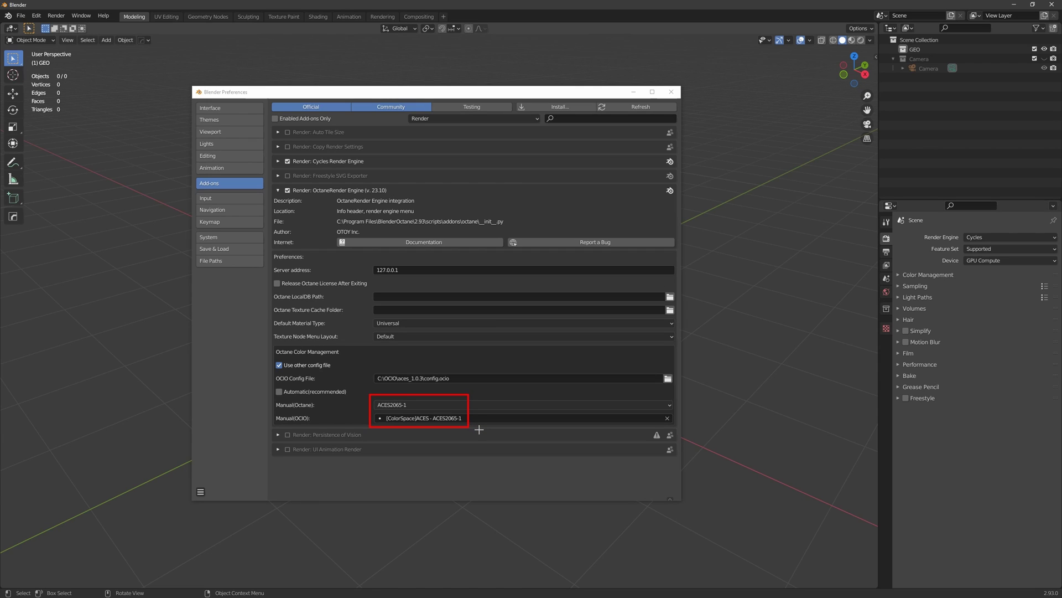
pyautogui.click(408, 405)
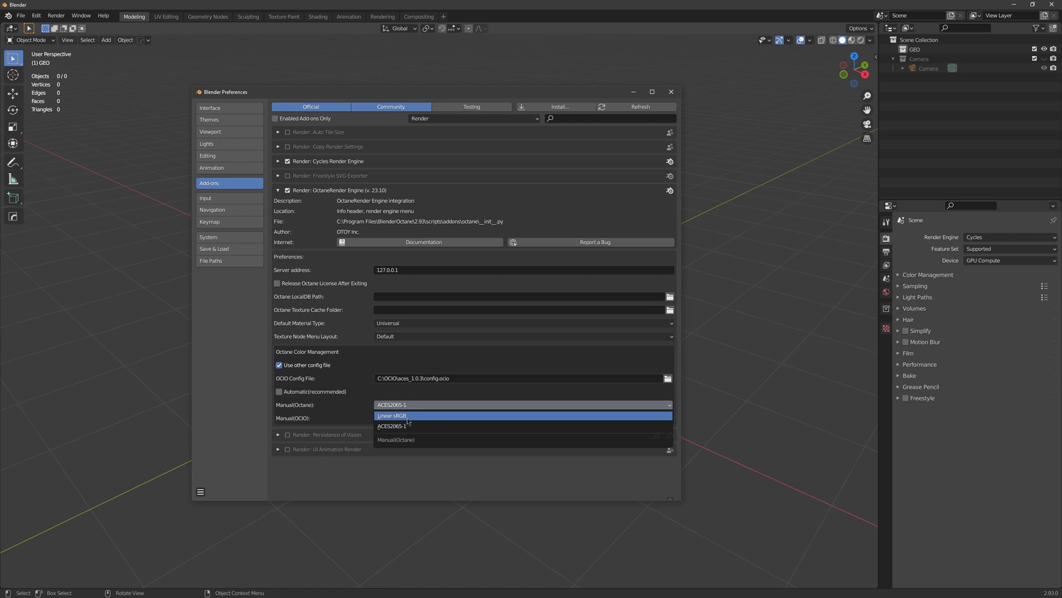
pyautogui.click(402, 426)
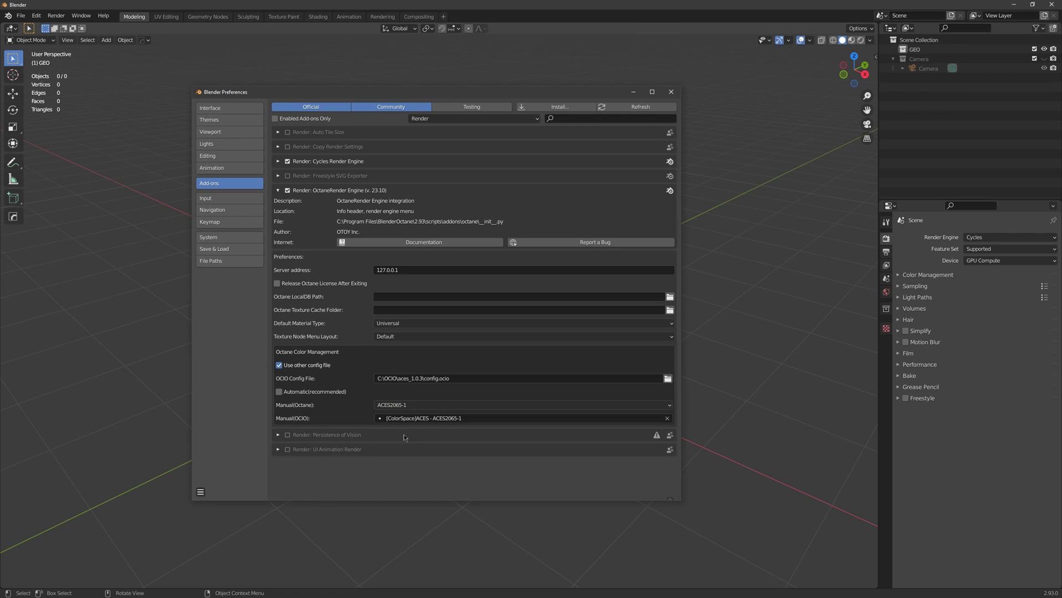
pyautogui.click(453, 419)
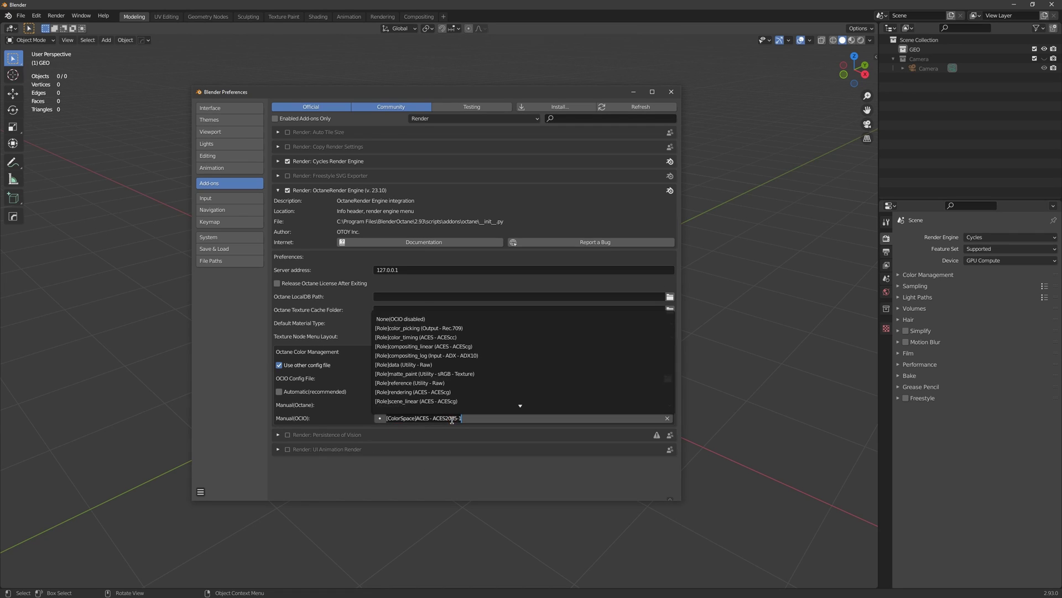
pyautogui.scroll(-3, 421, 347)
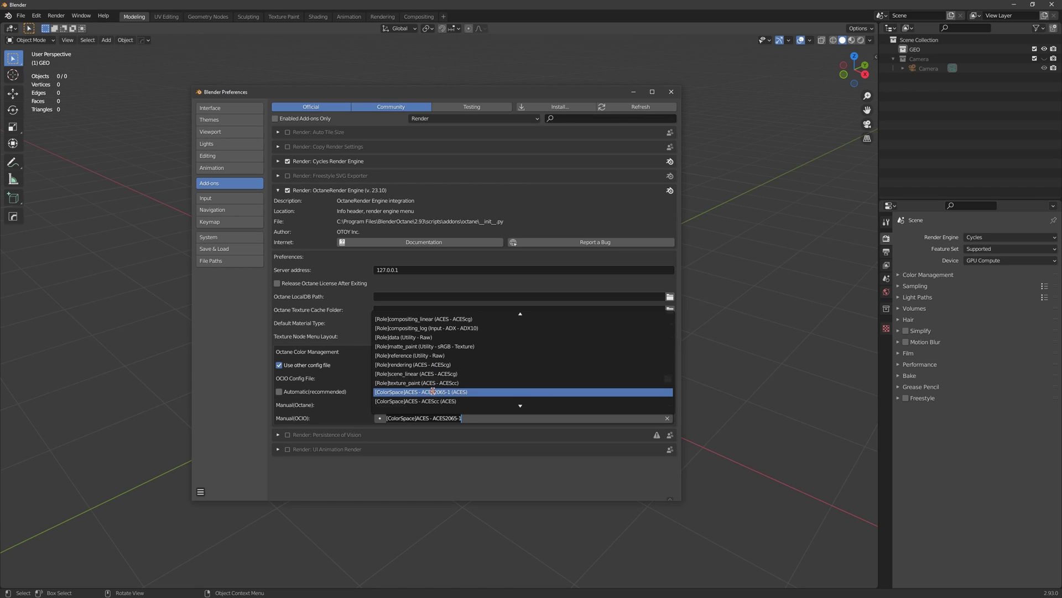
pyautogui.click(433, 392)
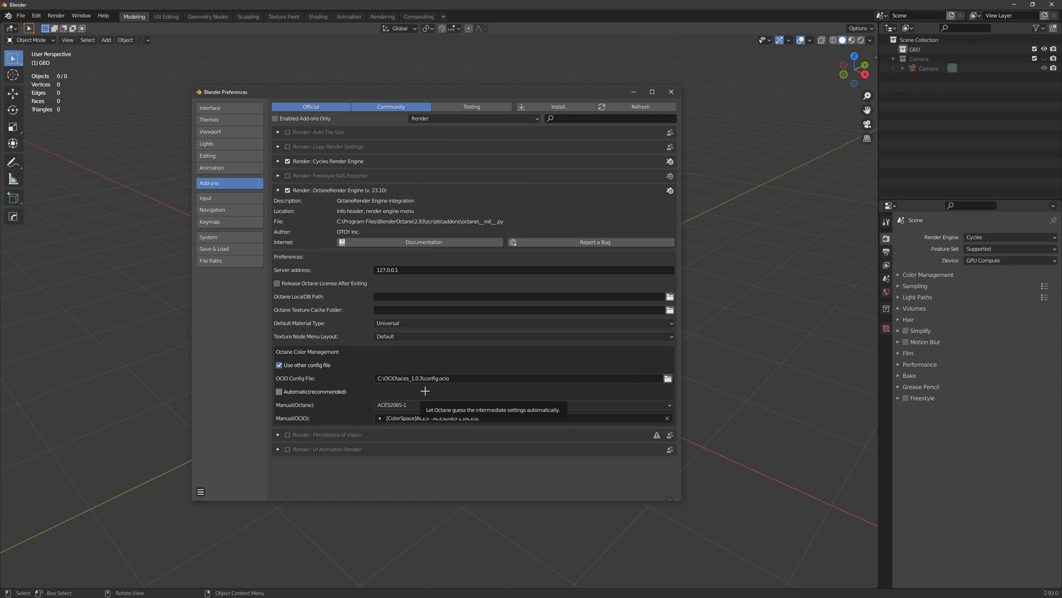
pyautogui.moveTo(367, 391); pyautogui.dragTo(494, 428)
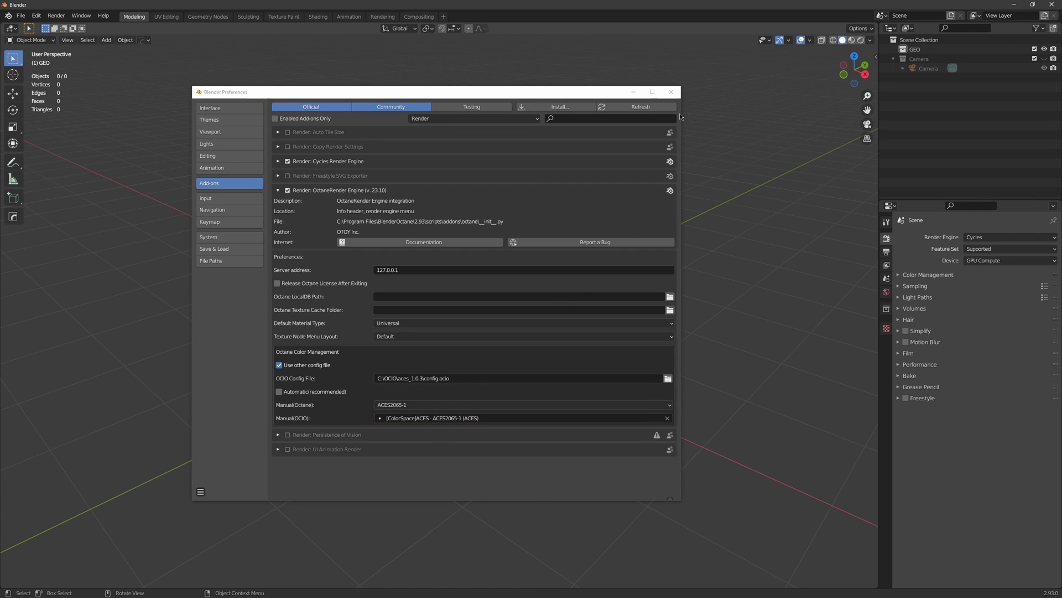
# Close Preferences and add a cube mesh to the scene.
pyautogui.click(671, 92)
pyautogui.hotkey('shift', 'a')
pyautogui.moveTo(412, 350)
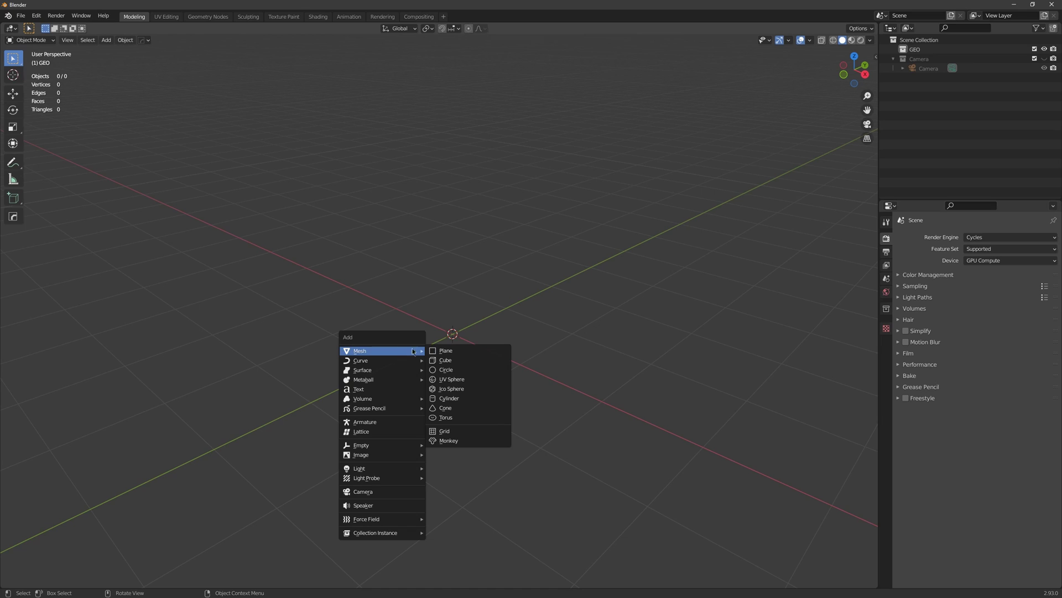
pyautogui.click(447, 360)
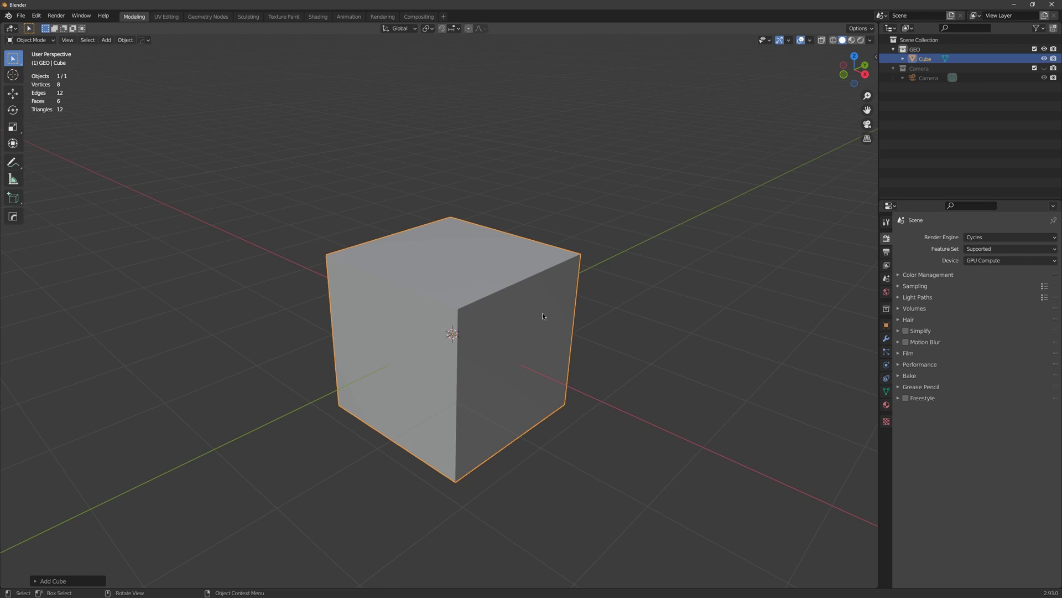
# Set the render engine to Octane and switch the viewport to rendered shading.
pyautogui.click(1008, 237)
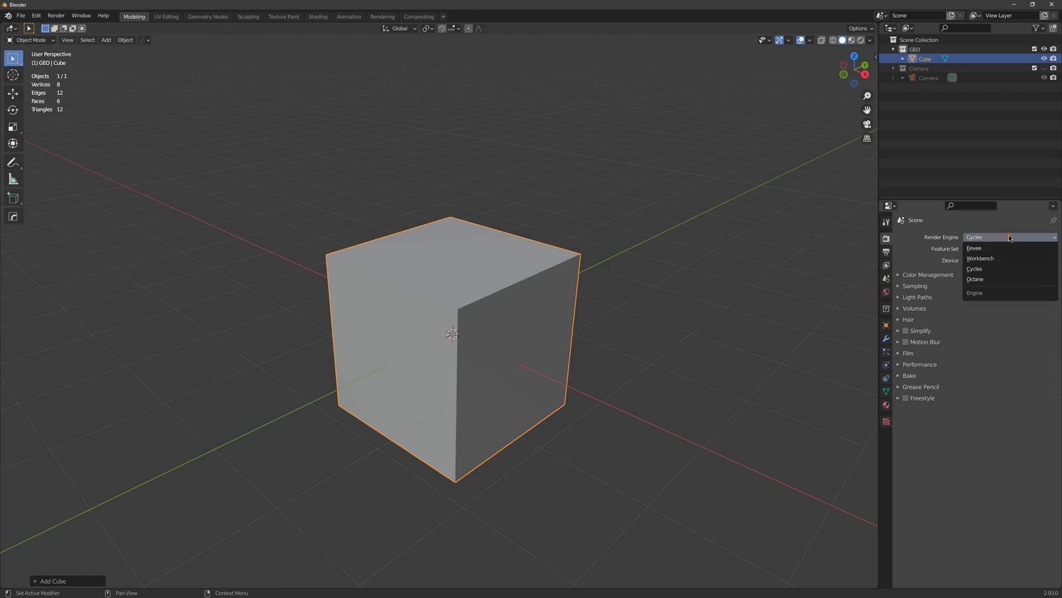
pyautogui.click(1003, 279)
pyautogui.scroll(-3, 575, 305)
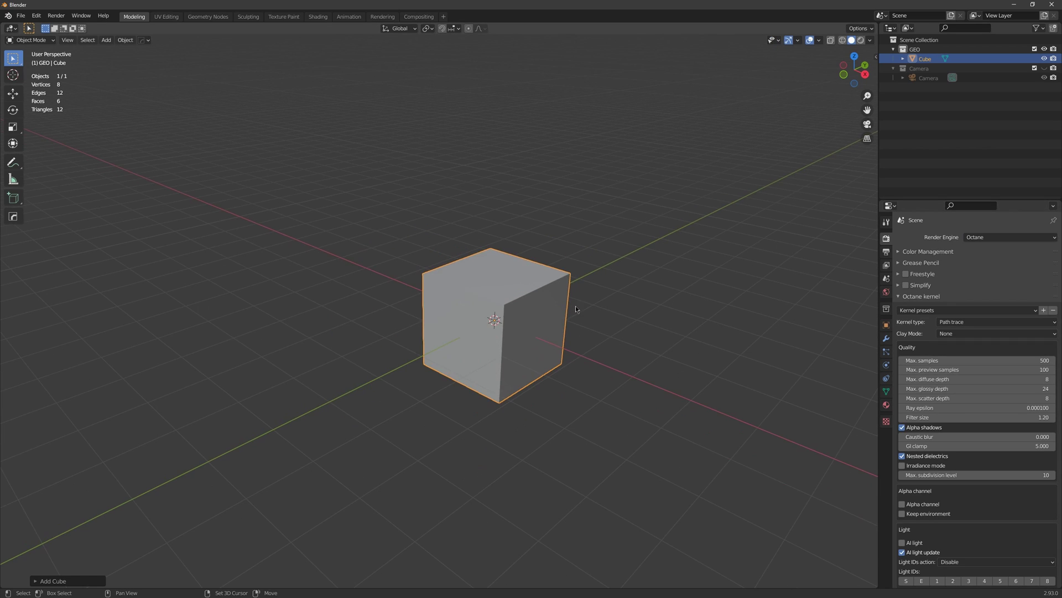
pyautogui.press('z')
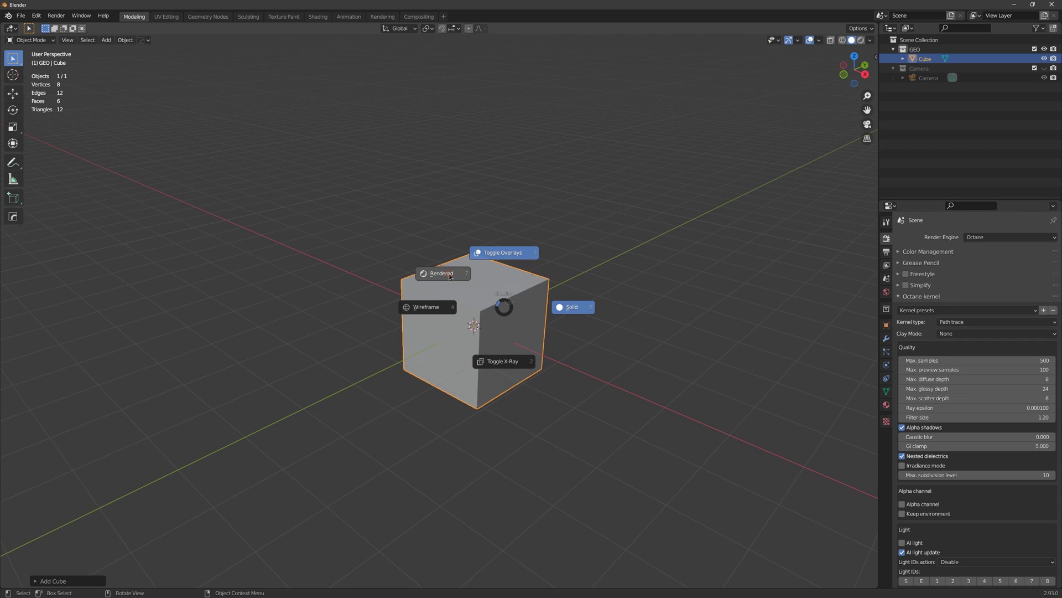
pyautogui.click(449, 274)
pyautogui.moveTo(449, 277); pyautogui.dragTo(540, 332)
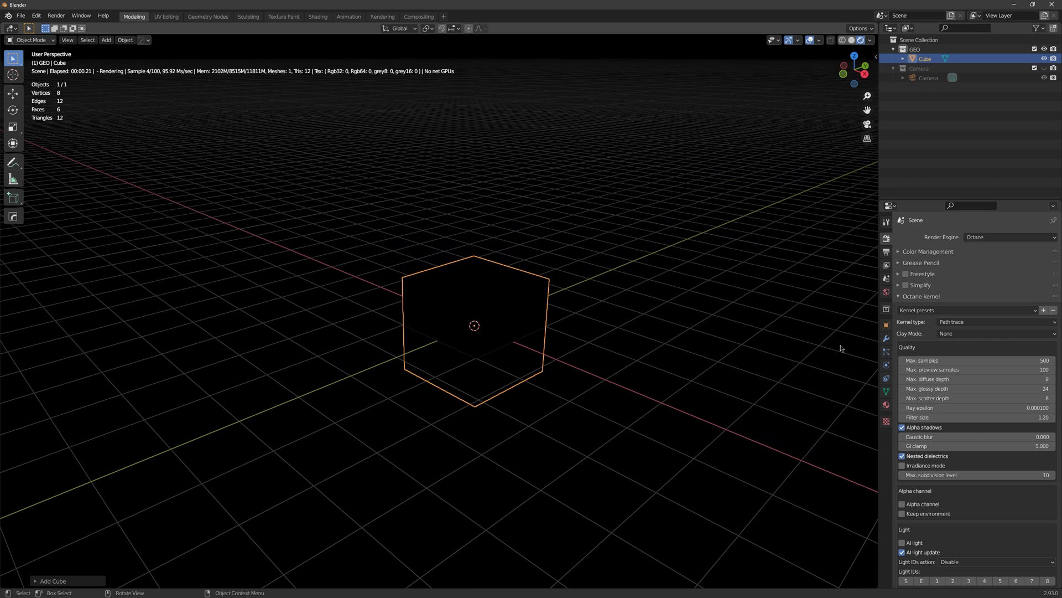
# Set the world's Octane environment to Daylight Environment.
pyautogui.click(886, 292)
pyautogui.click(979, 268)
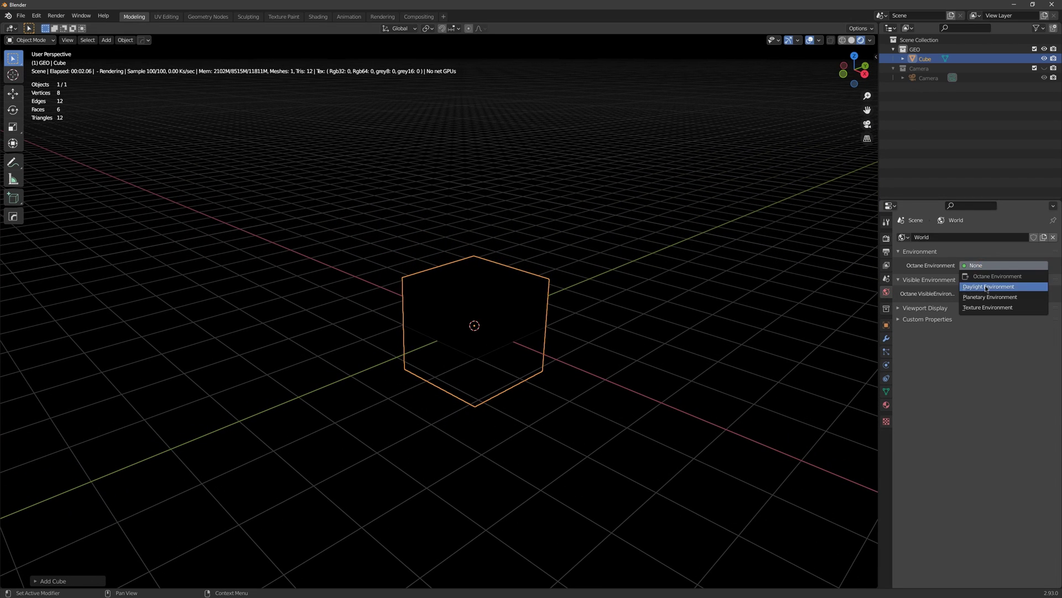
pyautogui.click(963, 285)
pyautogui.moveTo(526, 293); pyautogui.dragTo(542, 309)
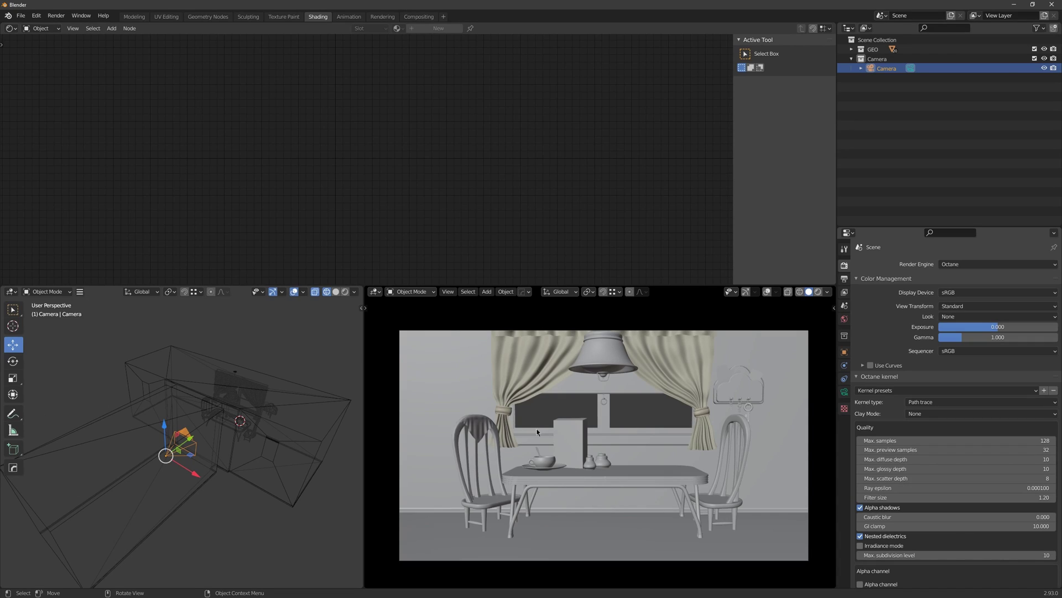
# Show the live Octane render in the viewport and change View Transform from Standard to Raw.
pyautogui.press('z')
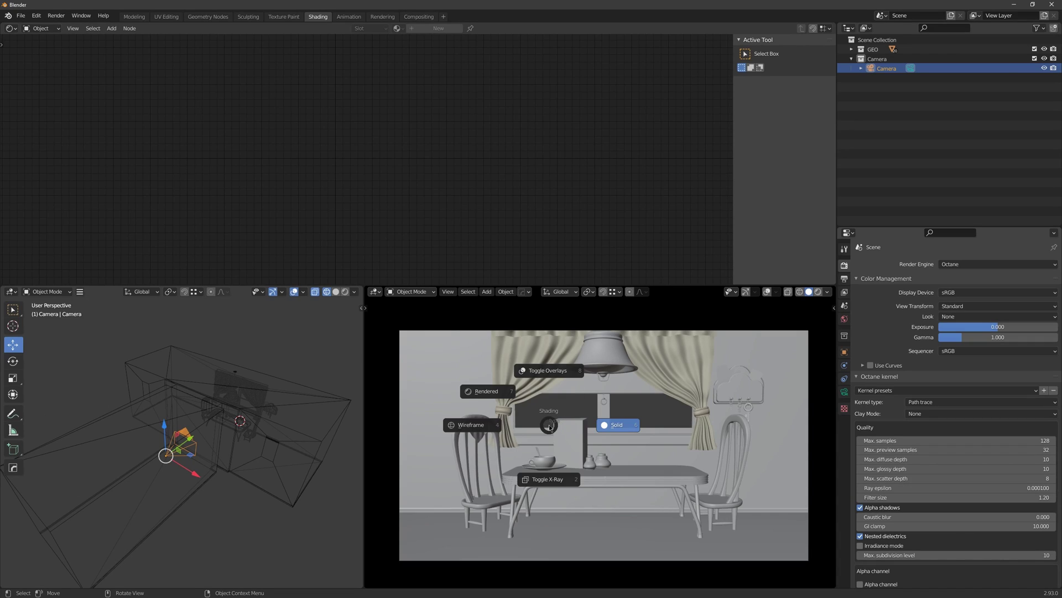
pyautogui.click(499, 395)
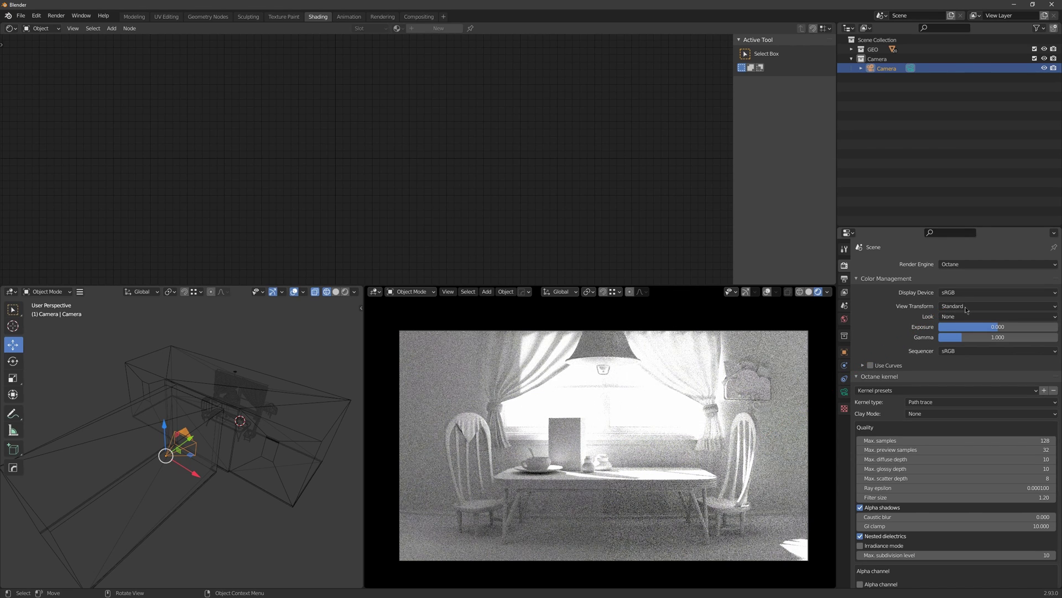
pyautogui.click(965, 307)
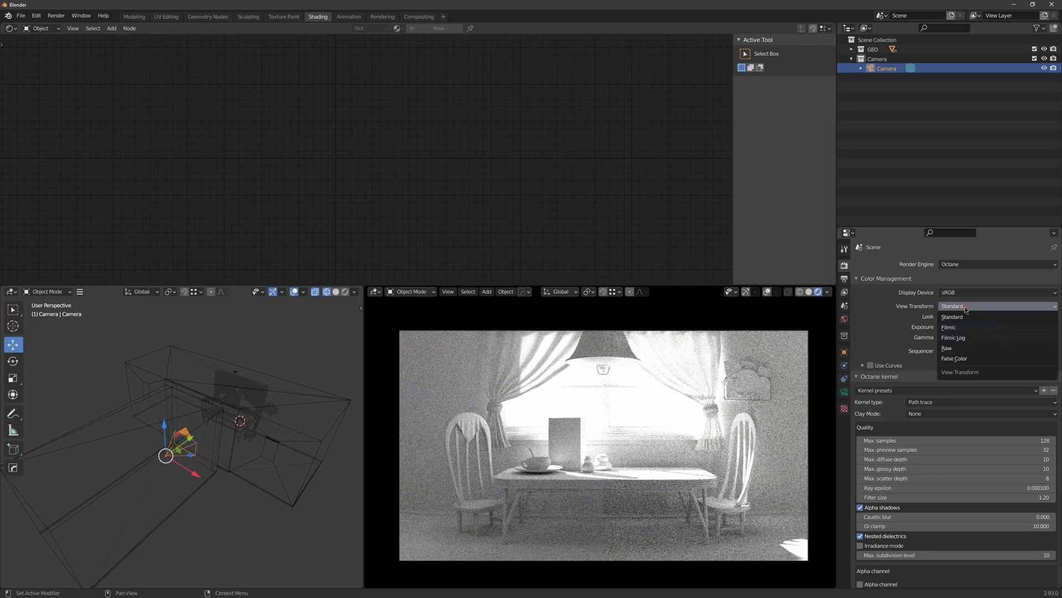
pyautogui.click(950, 350)
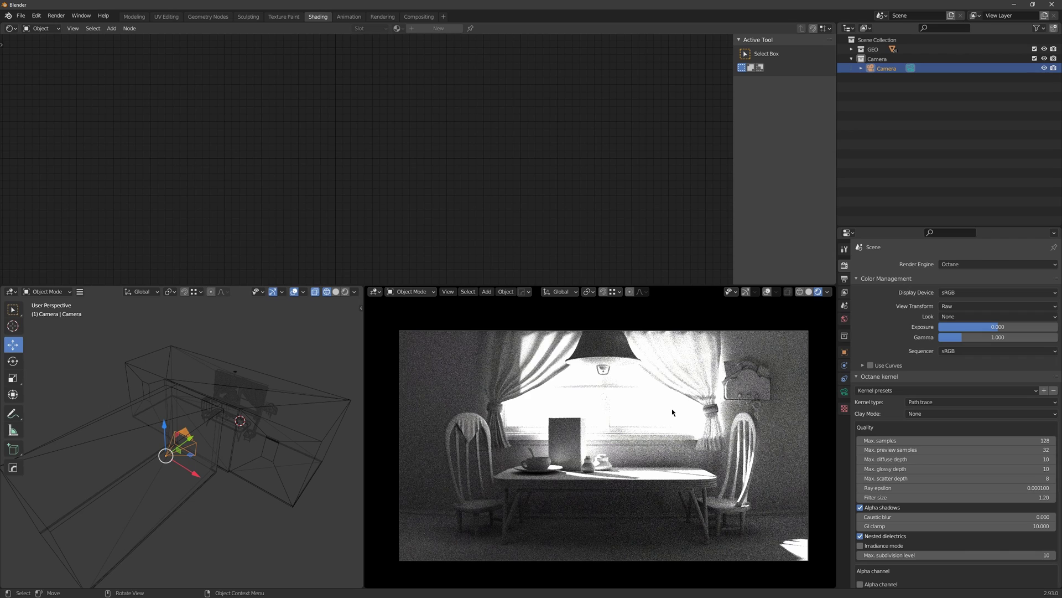
# Set the viewport Octane imager's OCIO view to ACES: sRGB and look through the scene camera.
pyautogui.press('n')
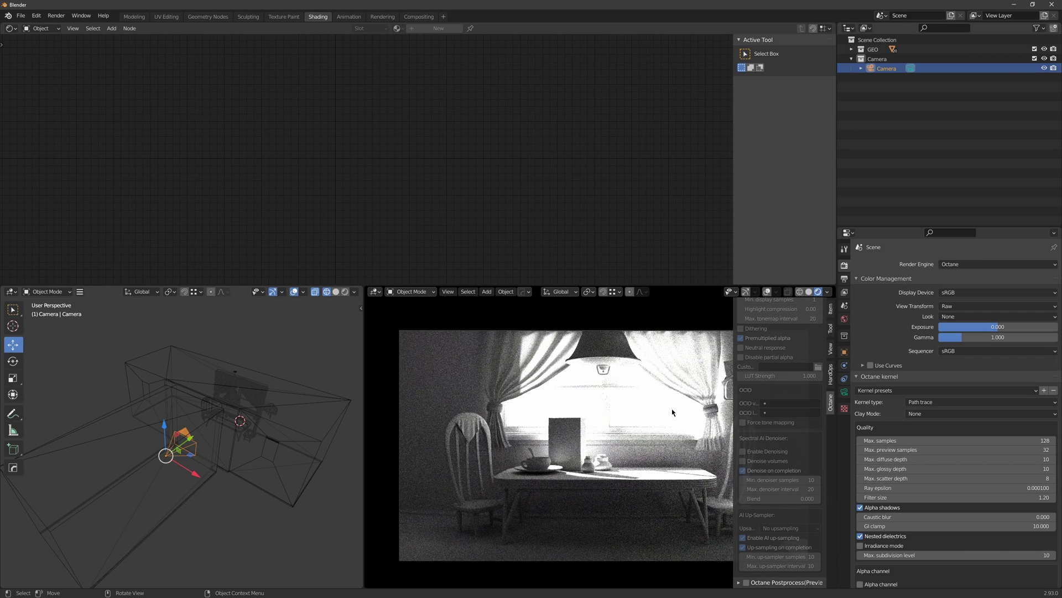
pyautogui.moveTo(827, 396); pyautogui.dragTo(837, 304)
pyautogui.scroll(2, 837, 305)
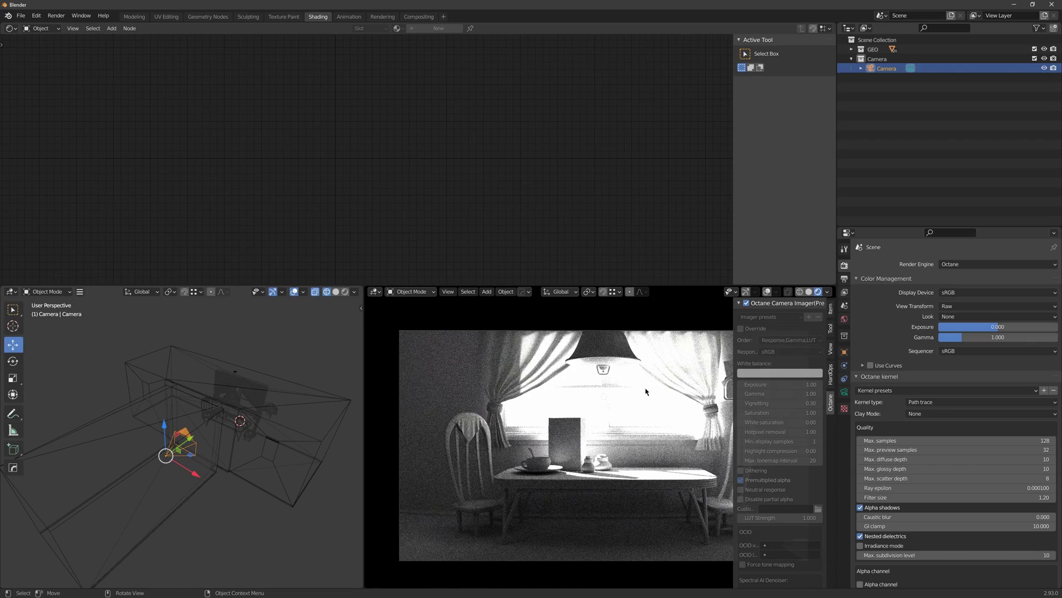
pyautogui.scroll(-3, 646, 391)
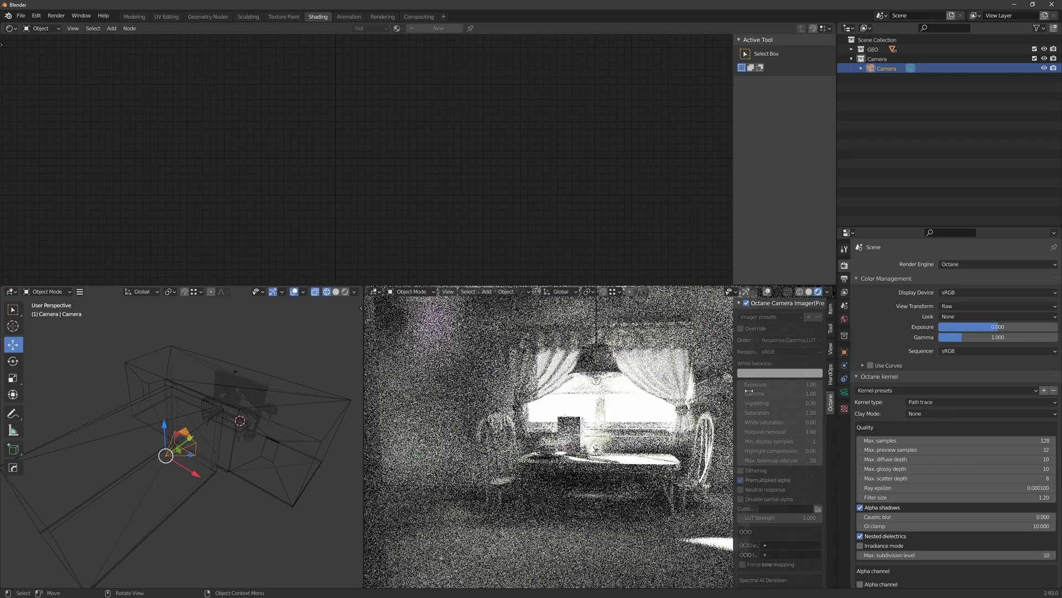
pyautogui.scroll(-2, 749, 391)
pyautogui.scroll(-4, 785, 443)
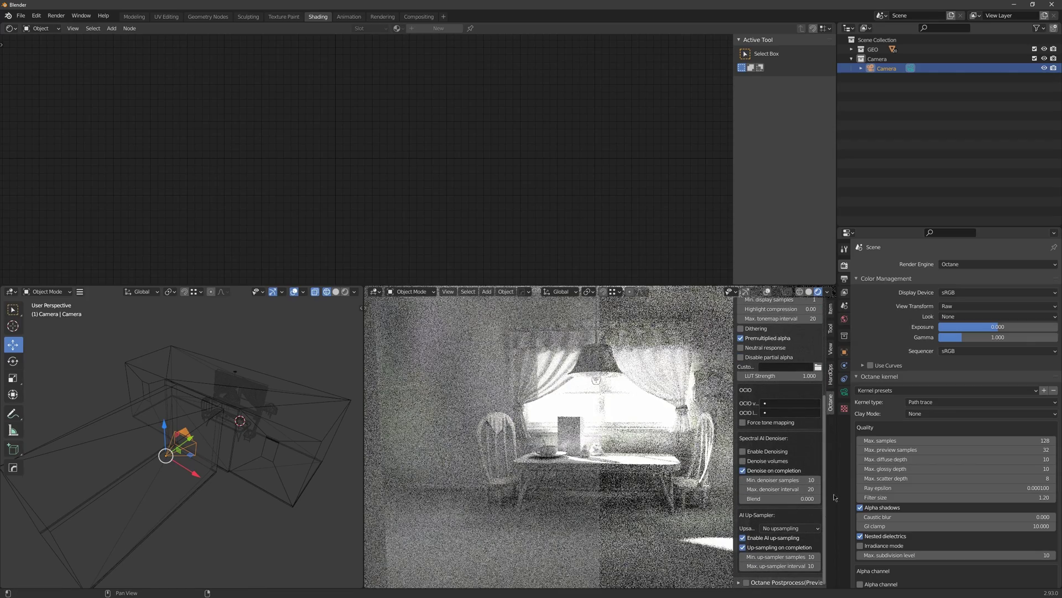
pyautogui.moveTo(694, 461); pyautogui.dragTo(773, 403)
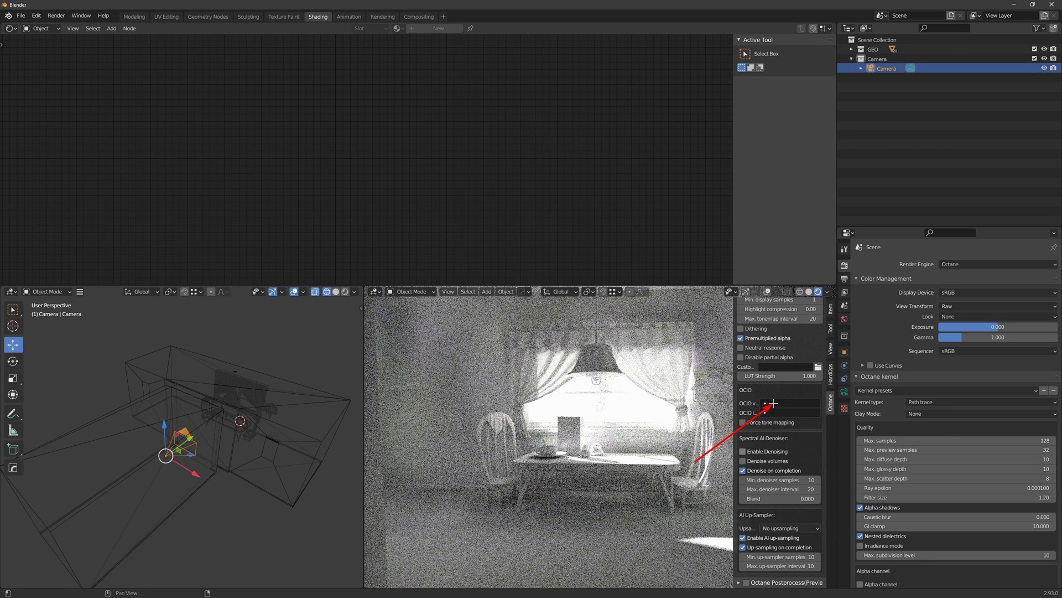
pyautogui.click(790, 413)
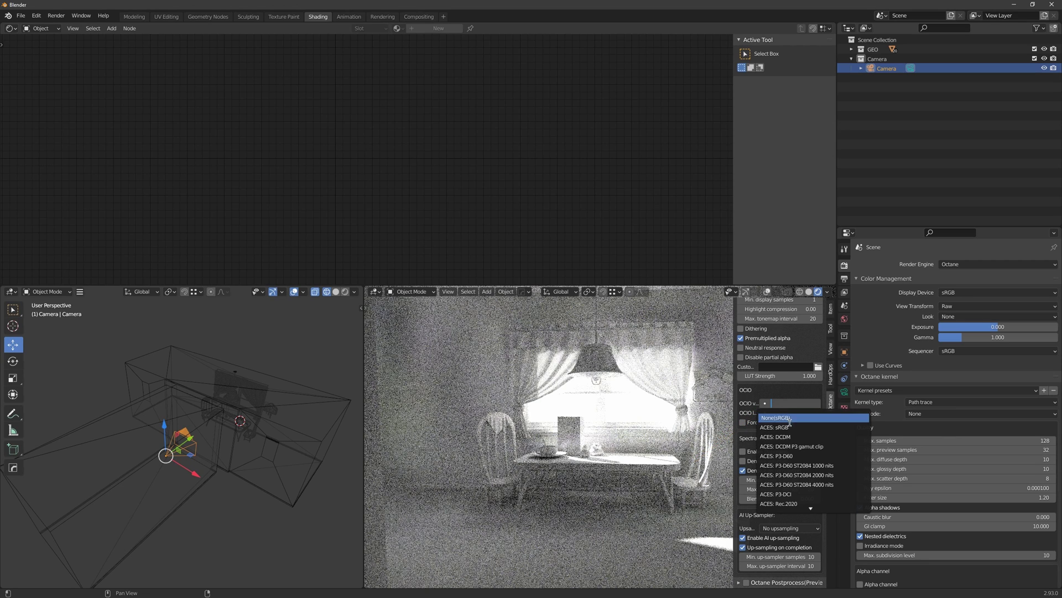
pyautogui.click(794, 427)
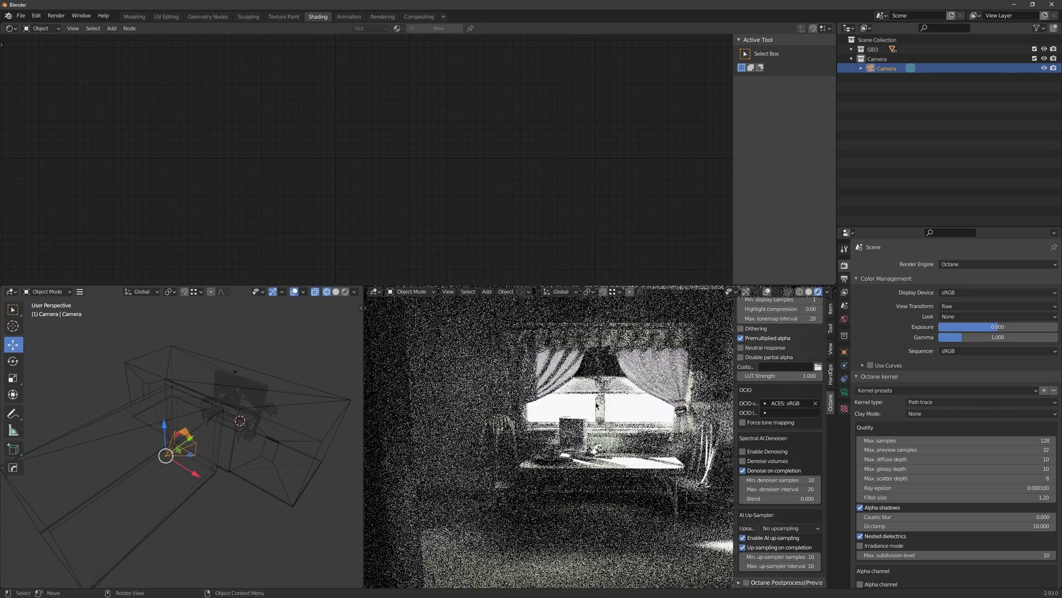
pyautogui.press('KP_0')
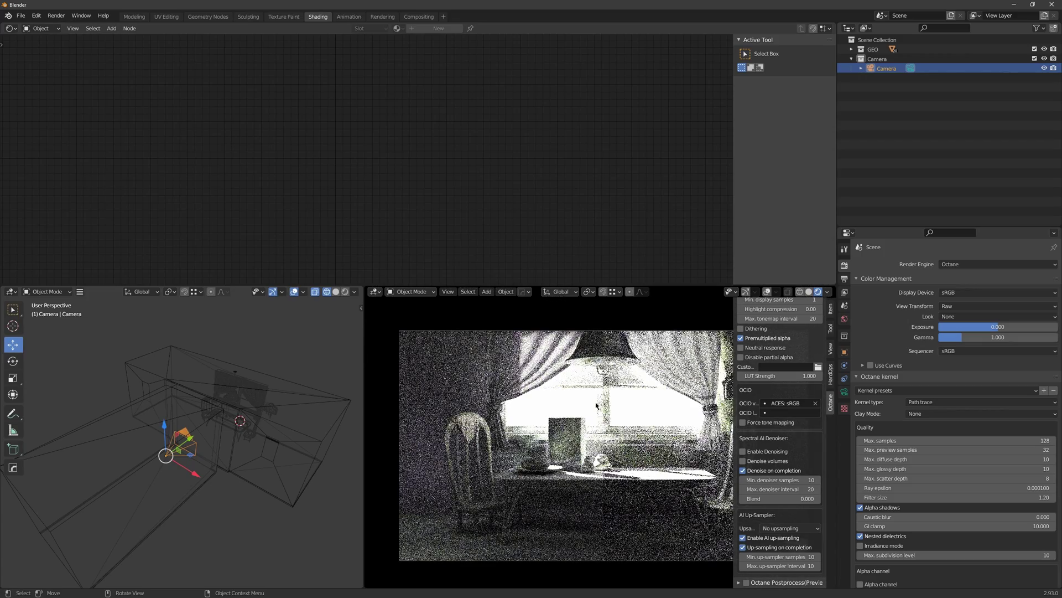
# Set the camera data's Octane Camera Imager OCIO view to ACES: sRGB.
pyautogui.click(844, 393)
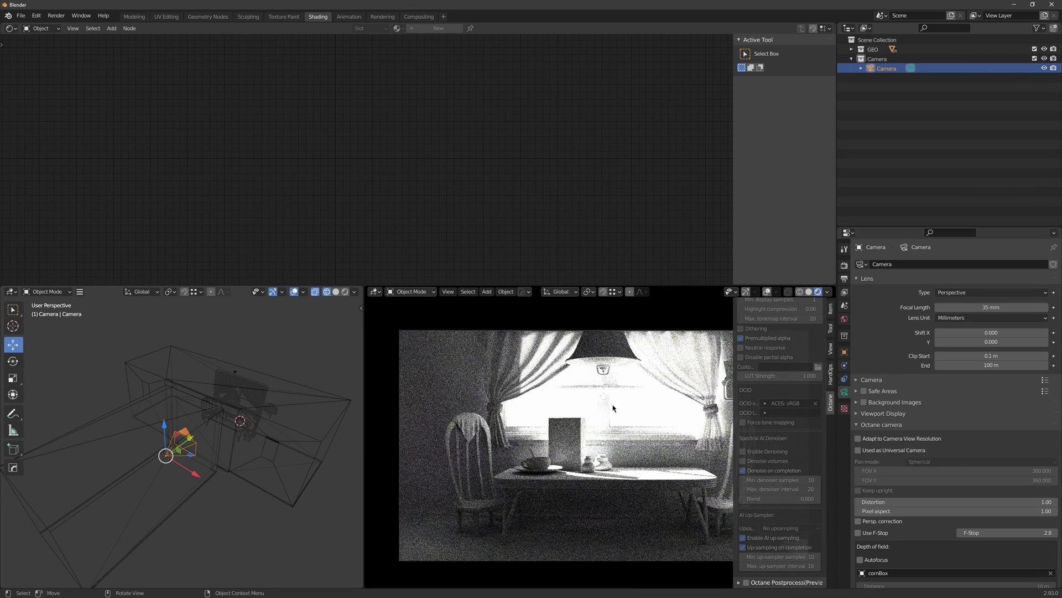
pyautogui.press('n')
pyautogui.moveTo(1060, 331); pyautogui.dragTo(1060, 554)
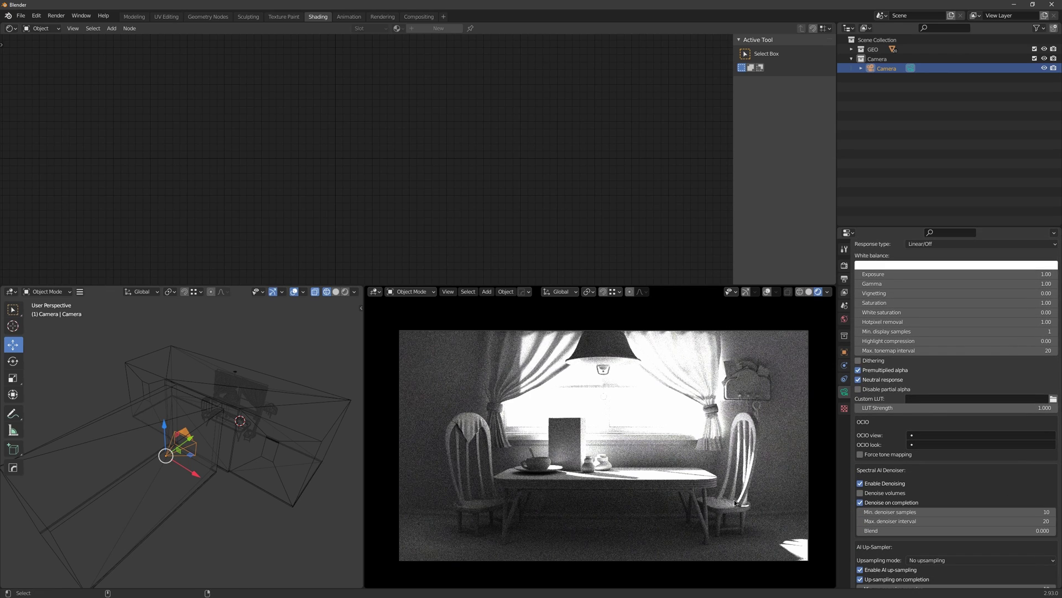
pyautogui.moveTo(755, 508); pyautogui.dragTo(920, 434)
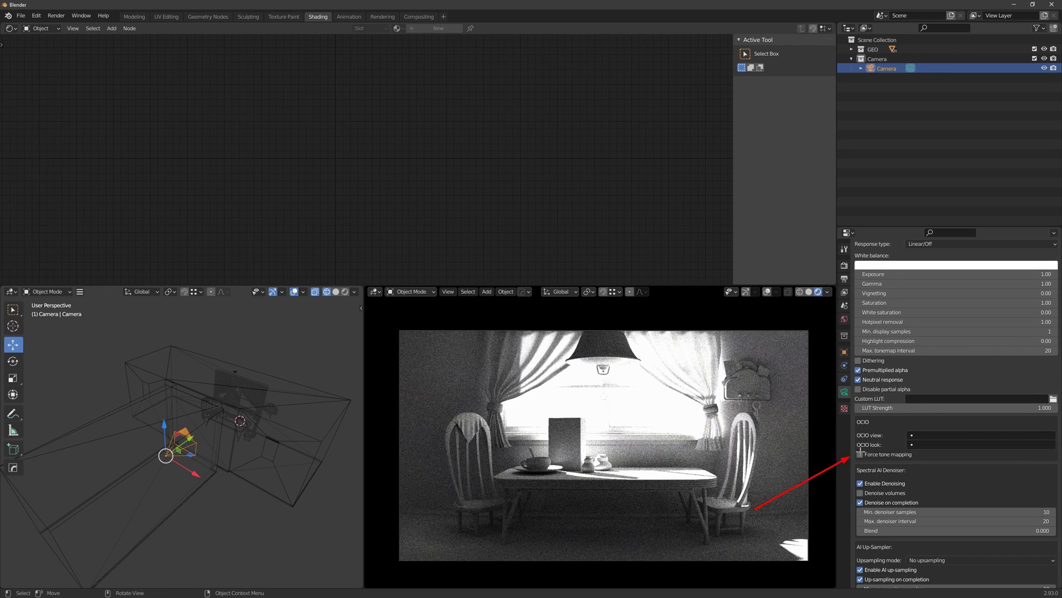
pyautogui.click(919, 435)
pyautogui.click(933, 459)
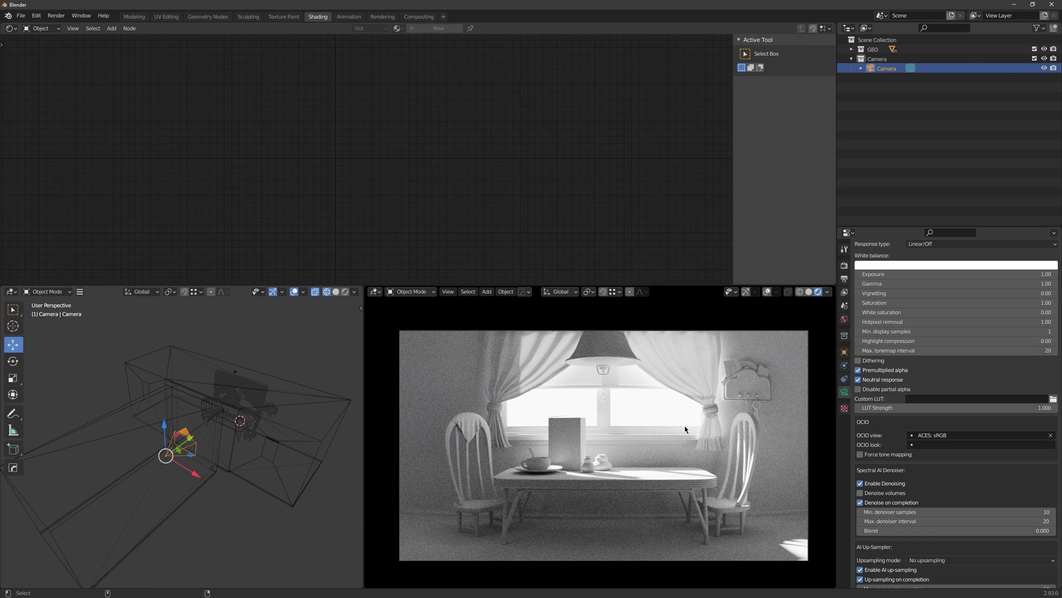
# Adjust the properties panels, undo one change, and display the Octane render sampling settings.
pyautogui.moveTo(656, 378); pyautogui.dragTo(730, 446)
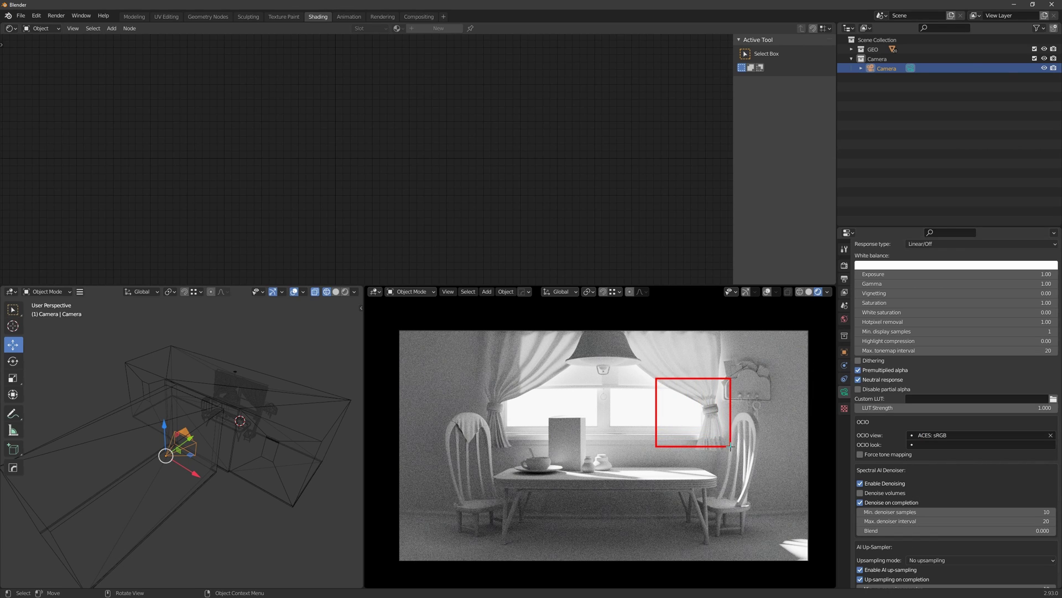
pyautogui.moveTo(737, 438); pyautogui.dragTo(762, 501)
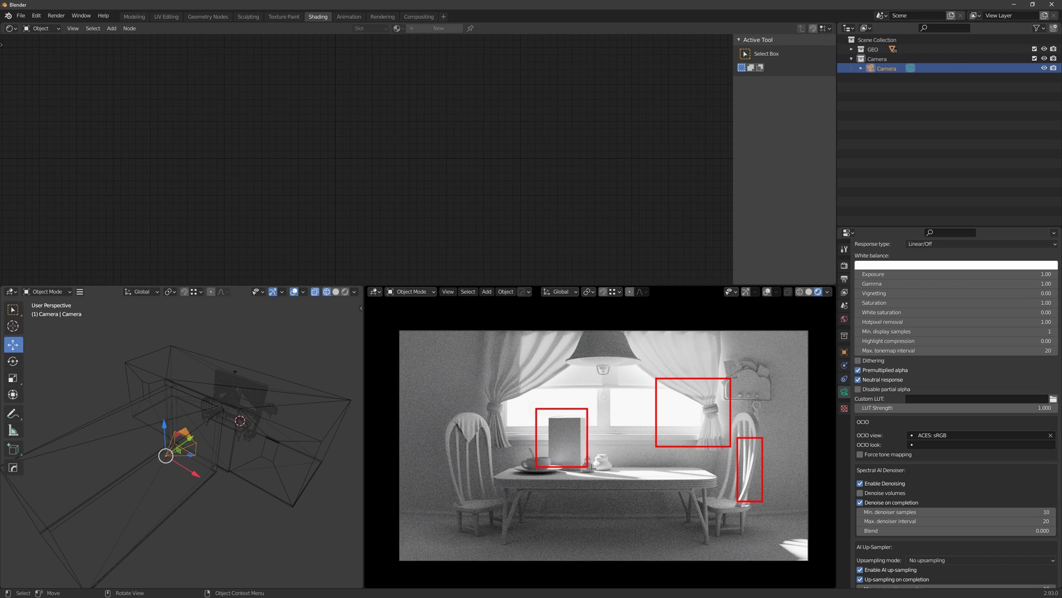
pyautogui.moveTo(536, 409); pyautogui.dragTo(617, 475)
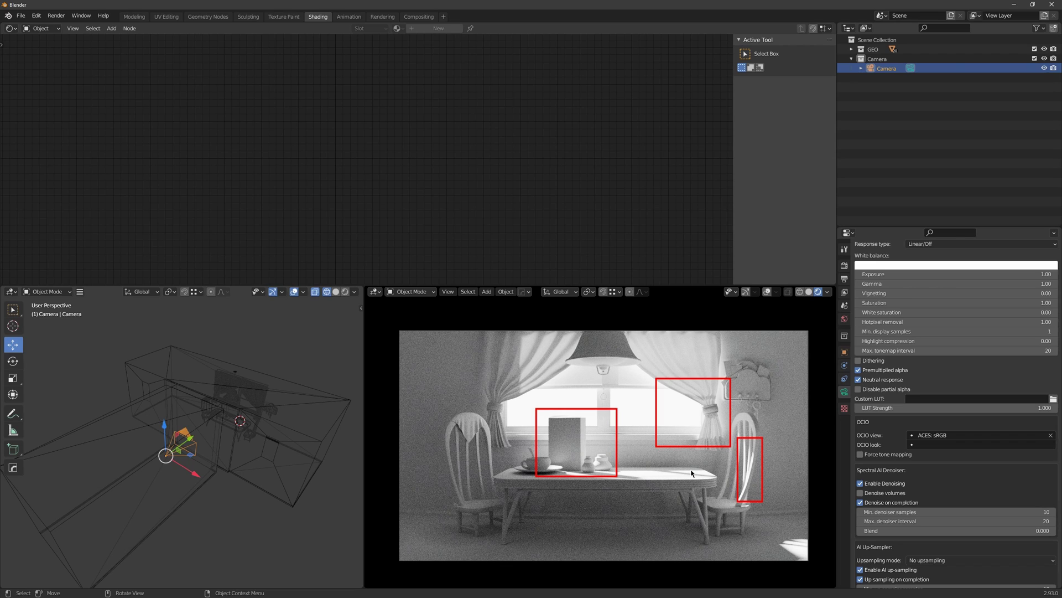
pyautogui.hotkey('ctrl', 'z')
pyautogui.hotkey('ctrl', 'z')
pyautogui.hotkey('ctrl', 'z')
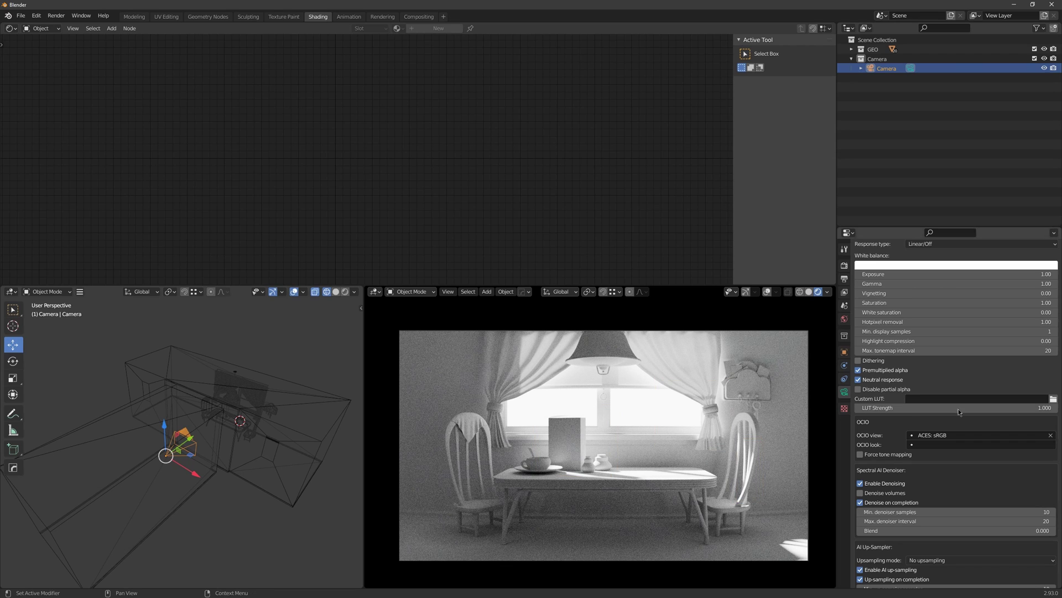
pyautogui.scroll(2, 861, 276)
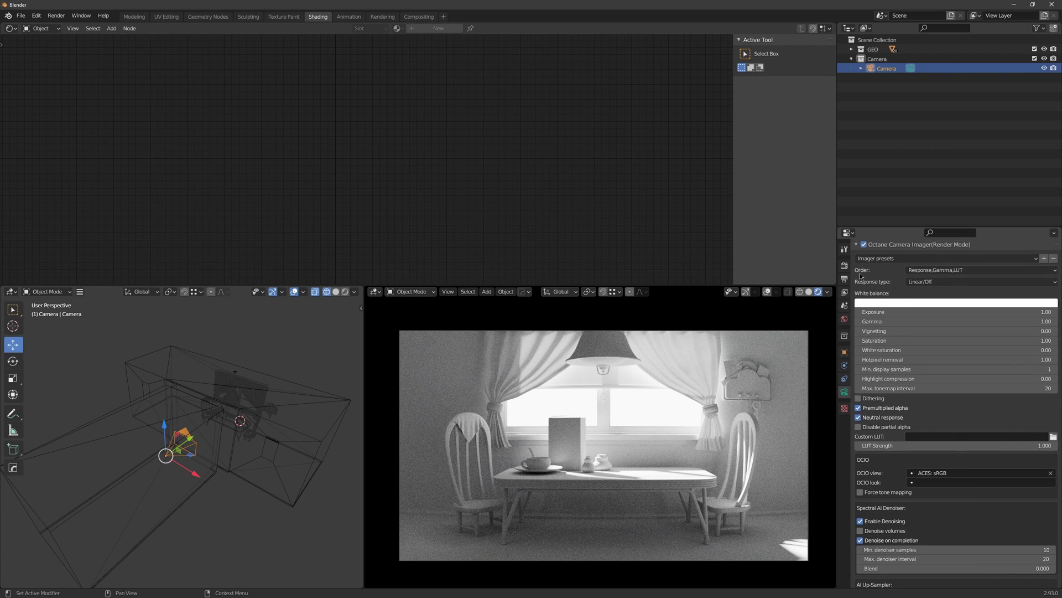
pyautogui.click(844, 265)
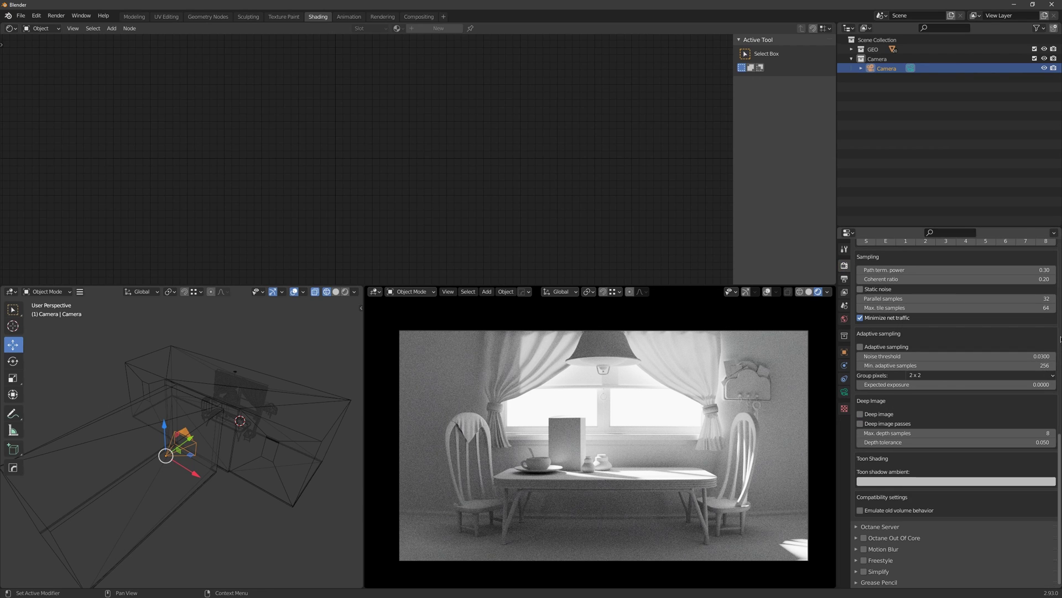
# Enable Octane output in the Output properties with multilayer EXR export mode.
pyautogui.click(844, 278)
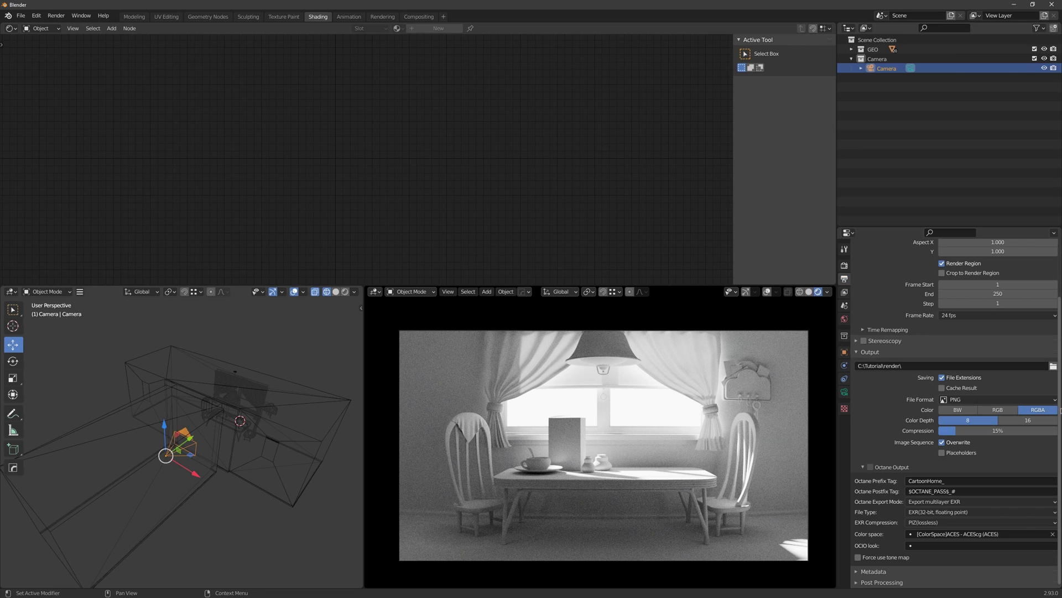
pyautogui.click(871, 468)
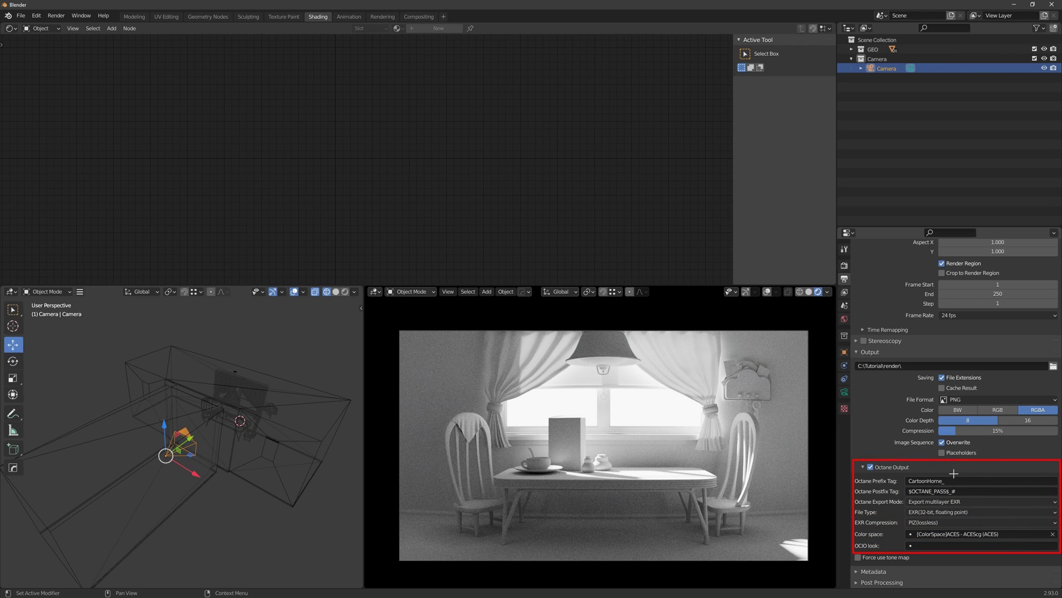
pyautogui.click(951, 502)
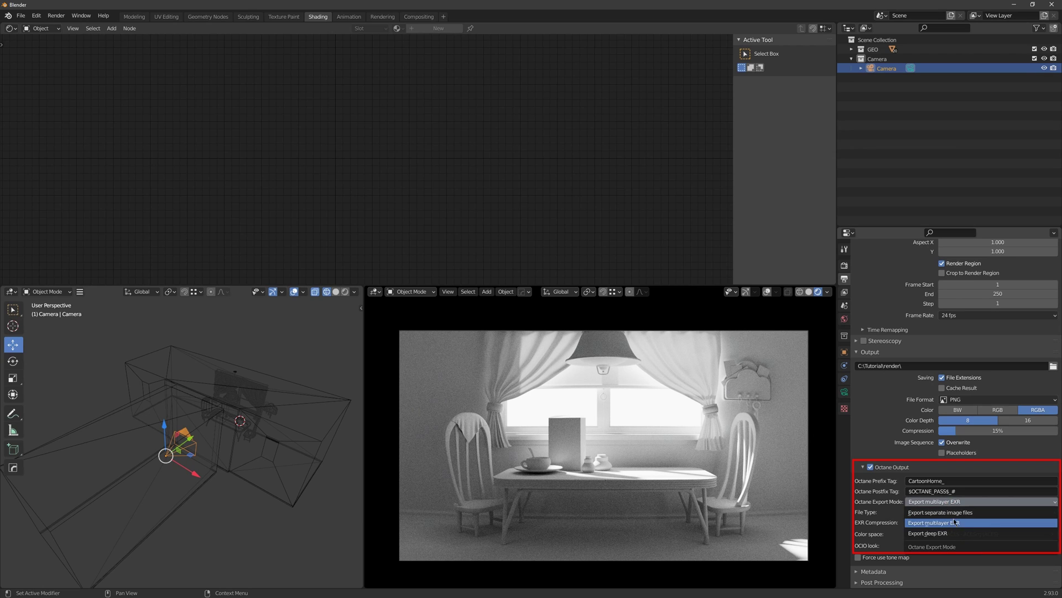
pyautogui.click(955, 513)
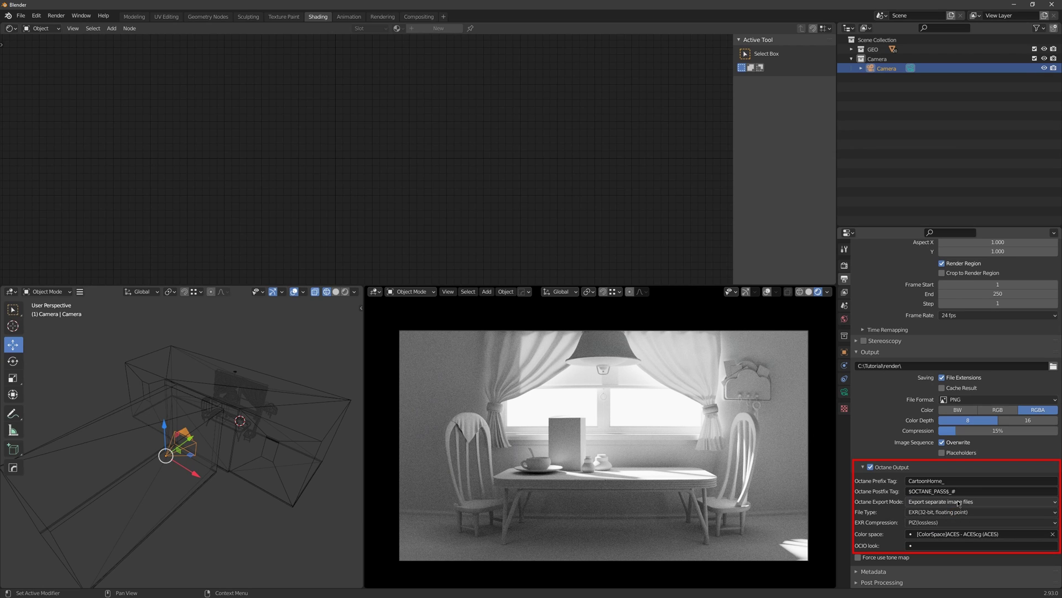
pyautogui.click(959, 502)
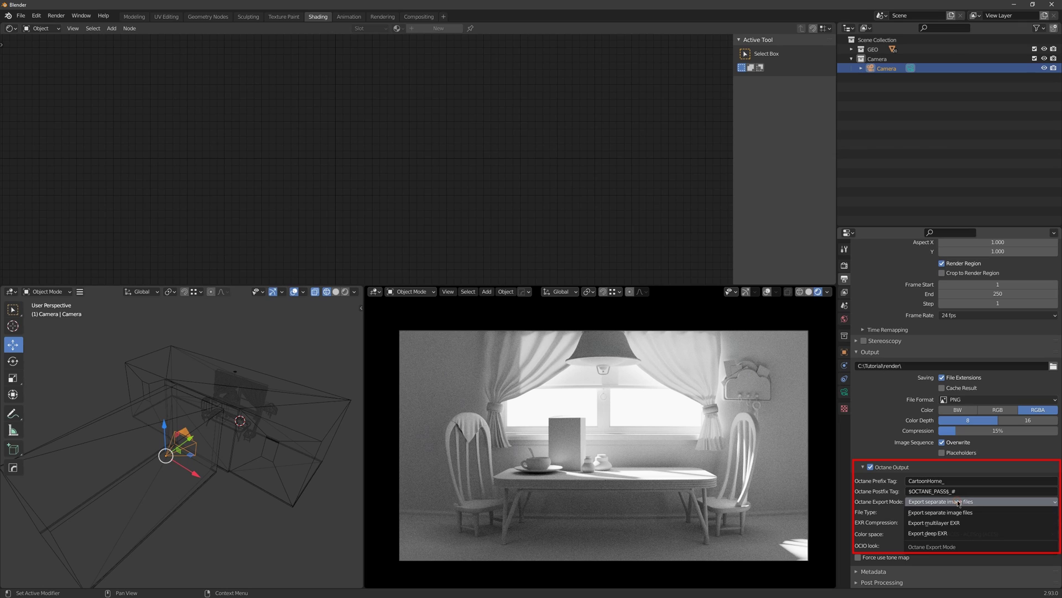
pyautogui.click(943, 525)
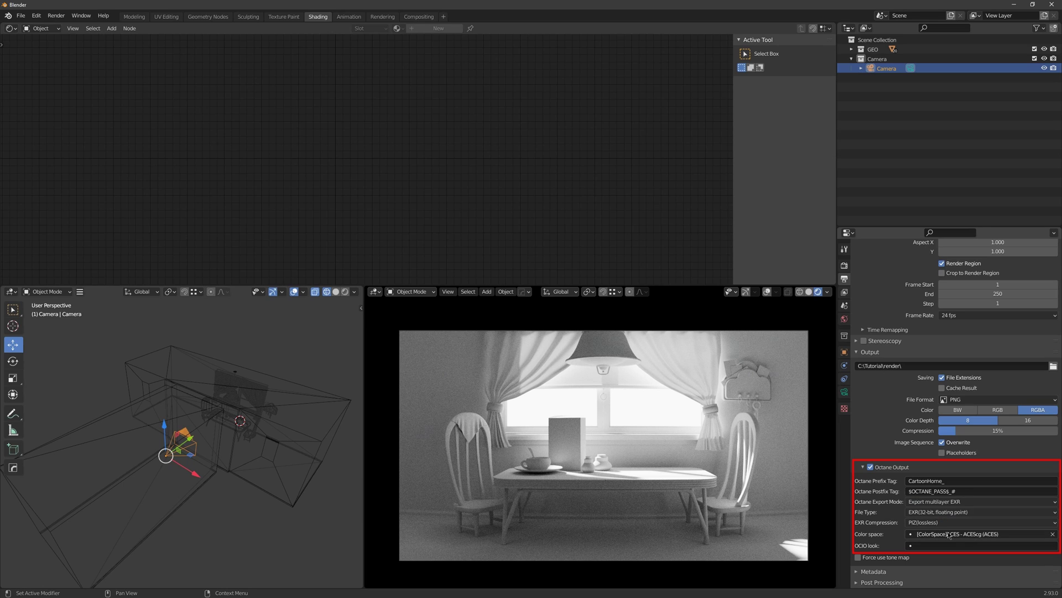
# Set EXR file type to 32-bit floating point, PIZ lossless compression, and ACES - ACEScg colour space.
pyautogui.click(949, 514)
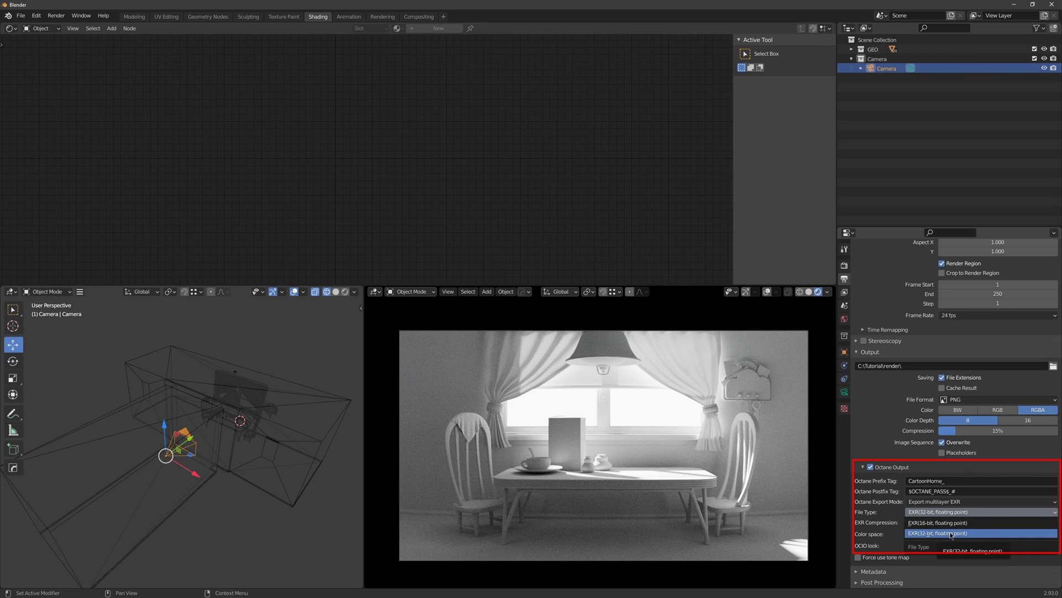
pyautogui.click(951, 533)
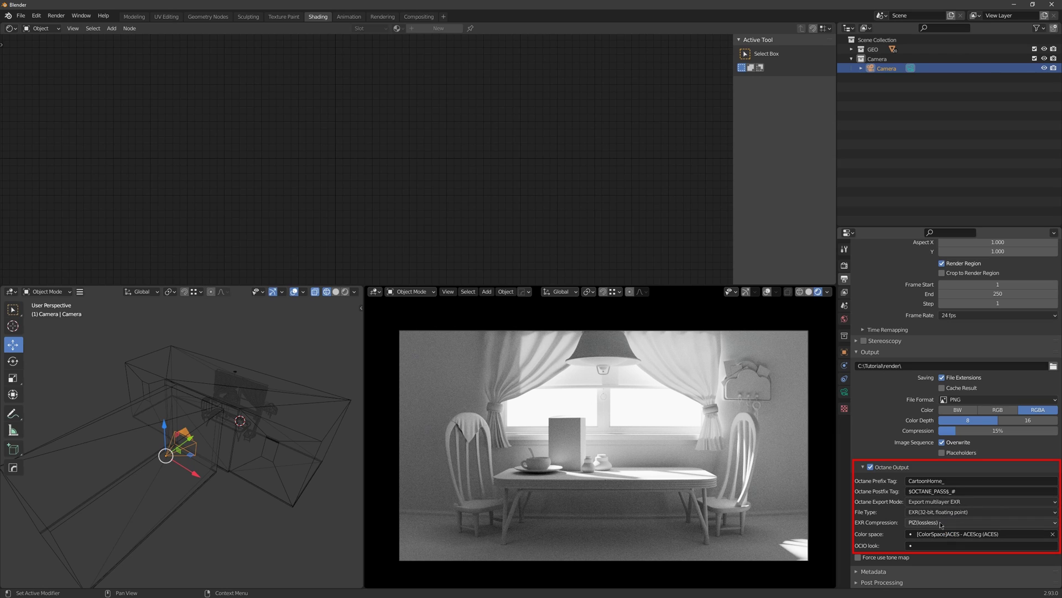
pyautogui.click(941, 523)
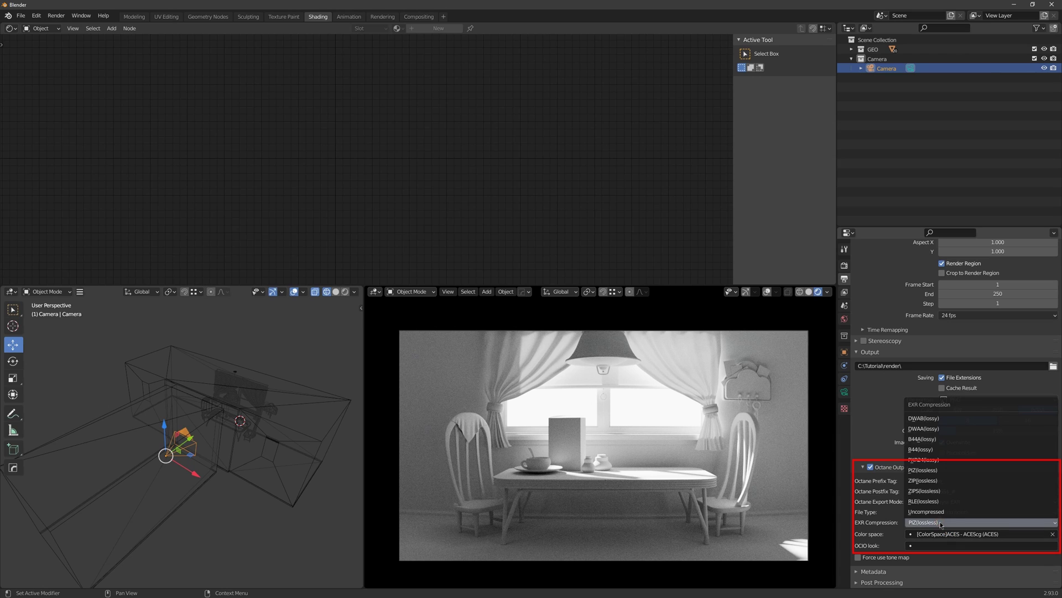
pyautogui.click(932, 472)
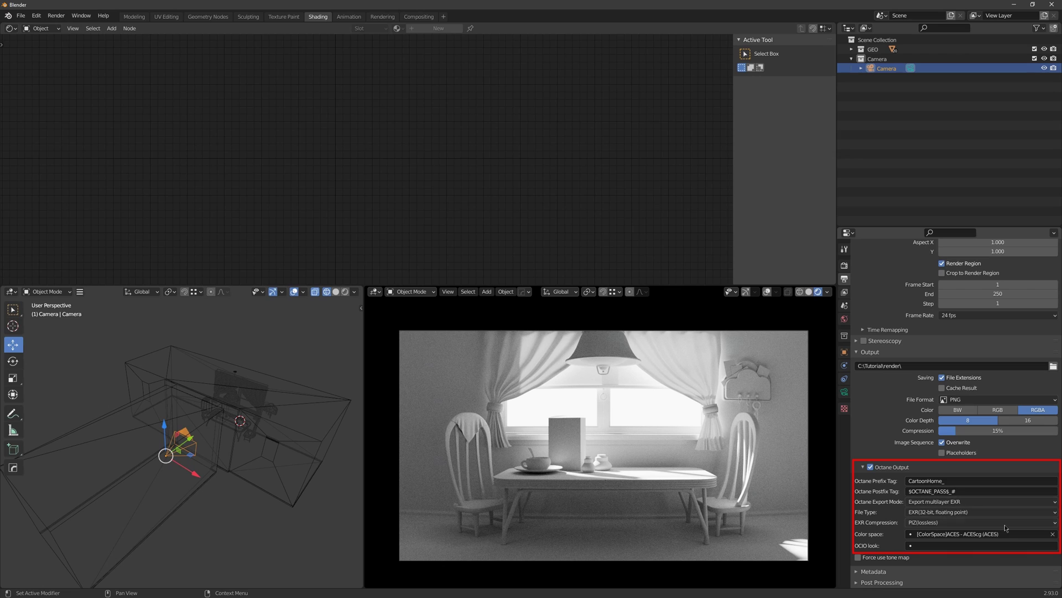
pyautogui.click(977, 533)
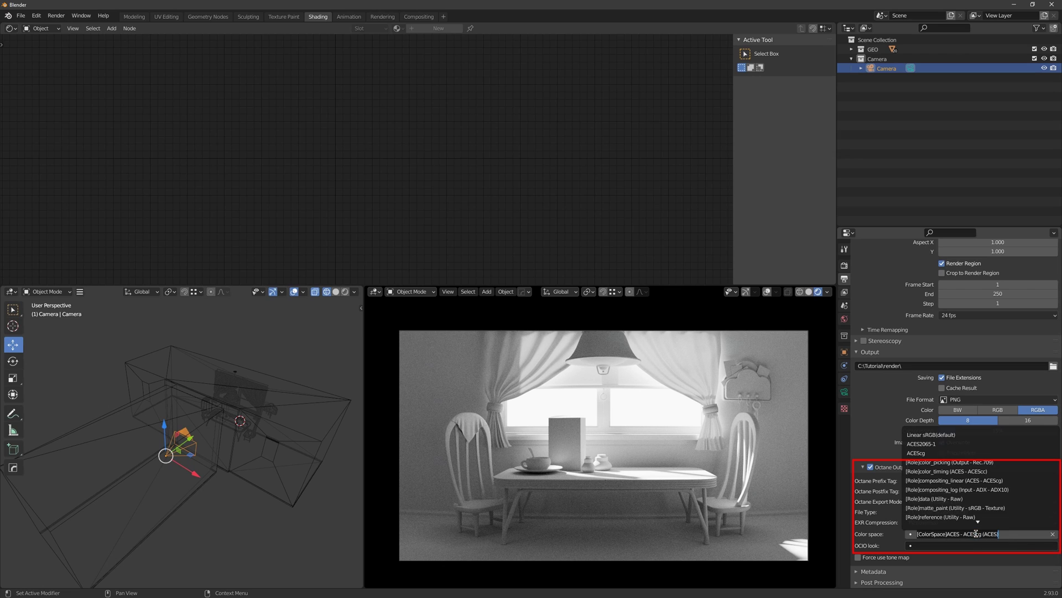
pyautogui.scroll(-13, 976, 533)
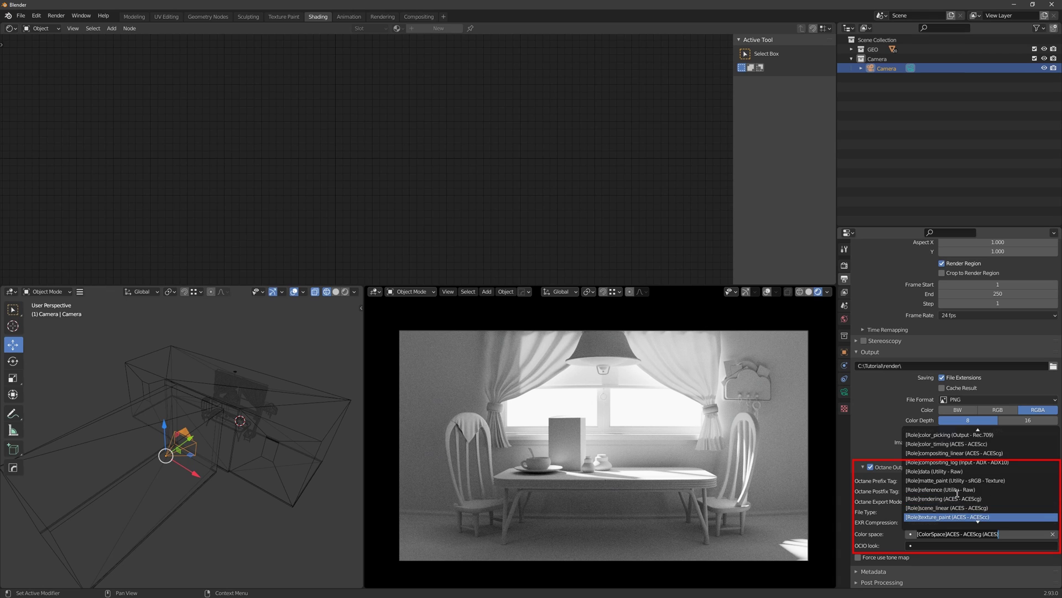
pyautogui.scroll(-2, 957, 493)
pyautogui.scroll(-1, 957, 493)
pyautogui.scroll(-1, 957, 493)
pyautogui.scroll(-1, 956, 494)
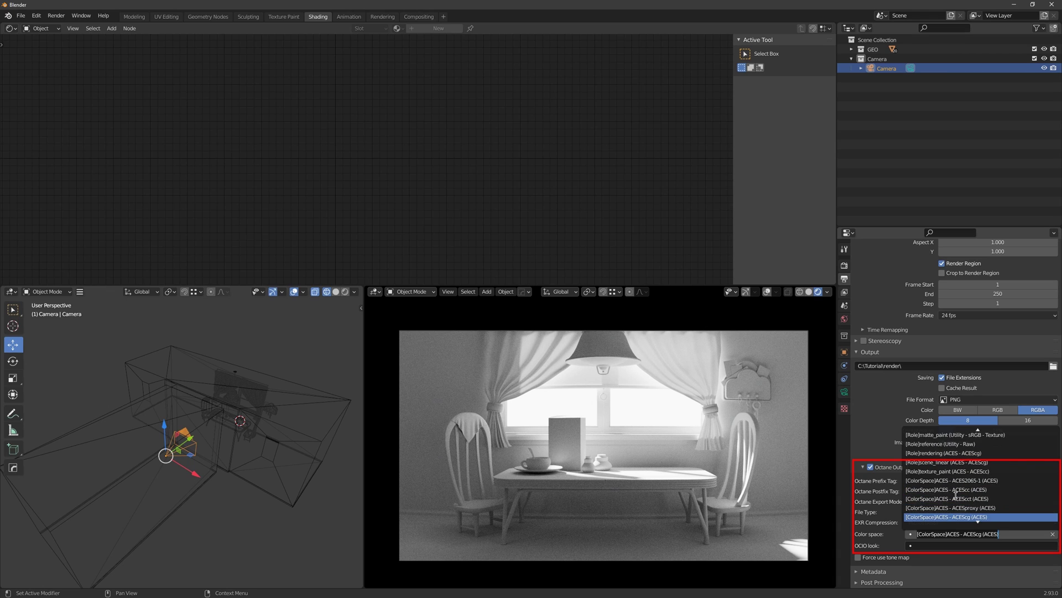
pyautogui.scroll(-1, 964, 526)
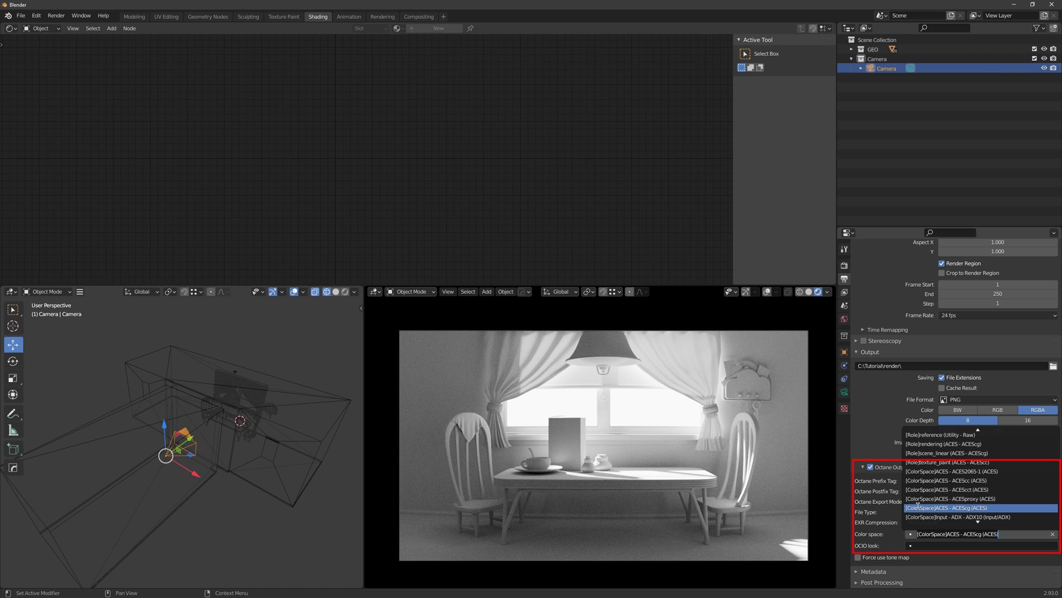
pyautogui.click(976, 507)
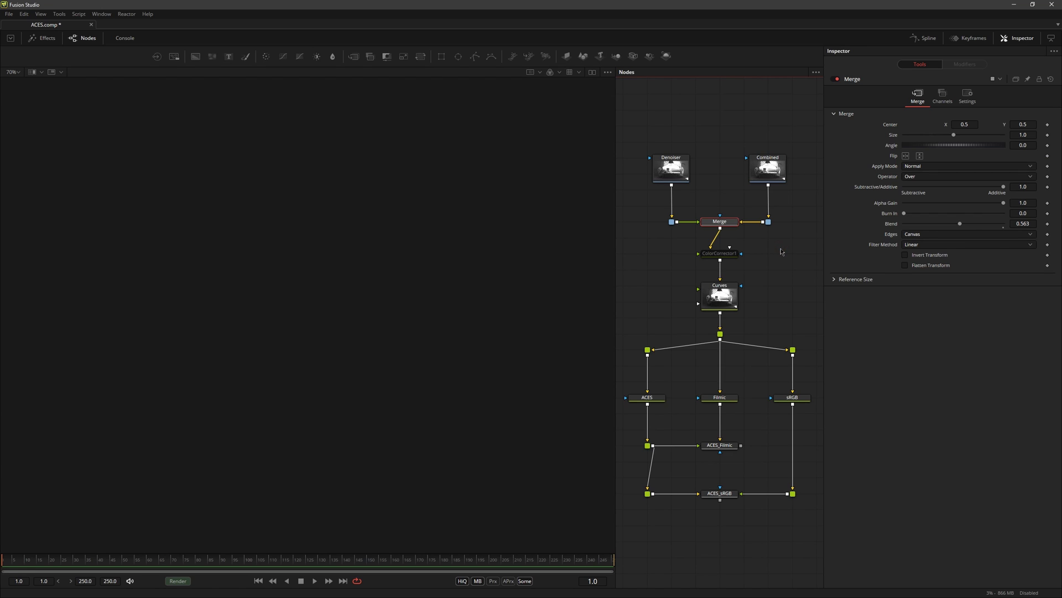
# Load the Merge node into the viewer and zoom in to inspect the render's details.
pyautogui.press('1')
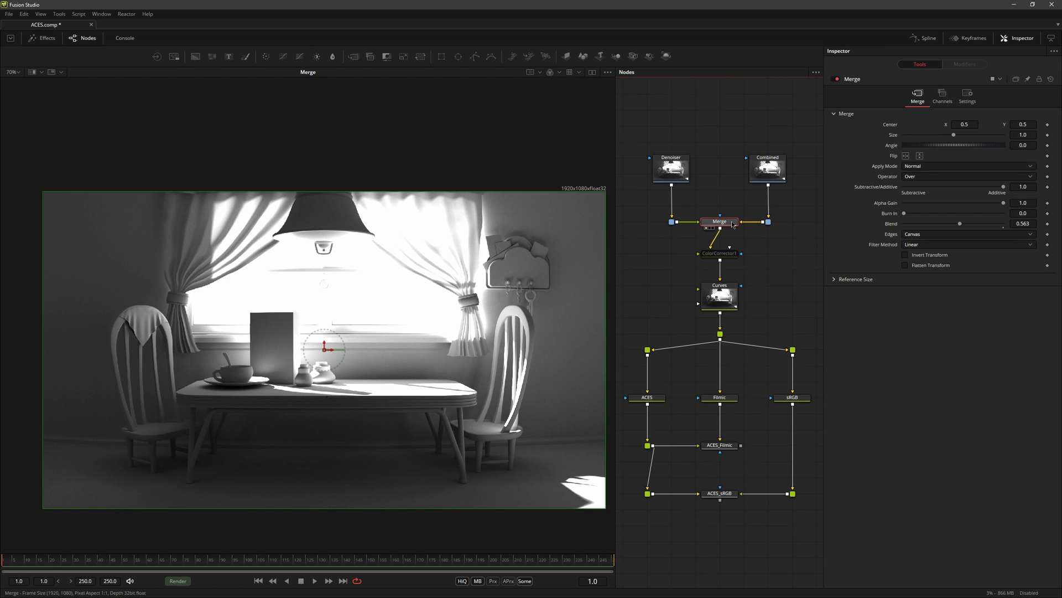
pyautogui.scroll(1, 454, 324)
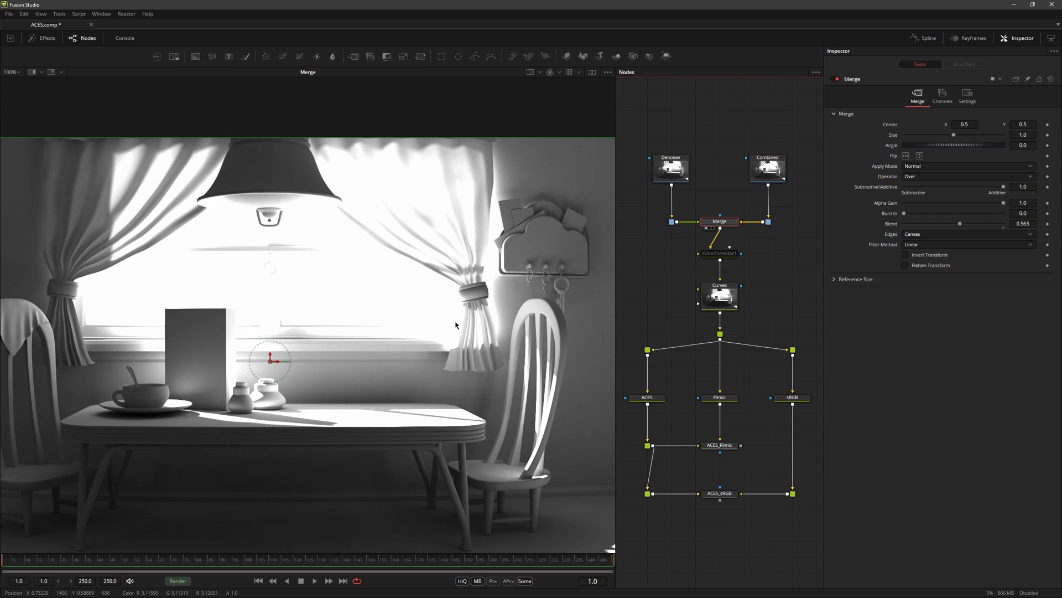
pyautogui.scroll(1, 454, 324)
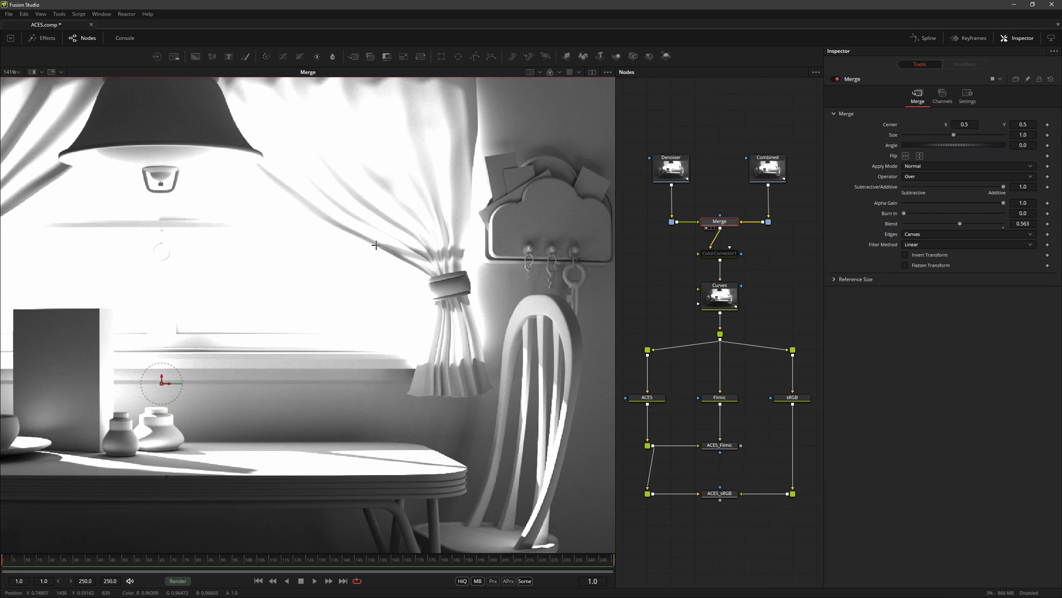
pyautogui.moveTo(376, 246); pyautogui.dragTo(452, 366)
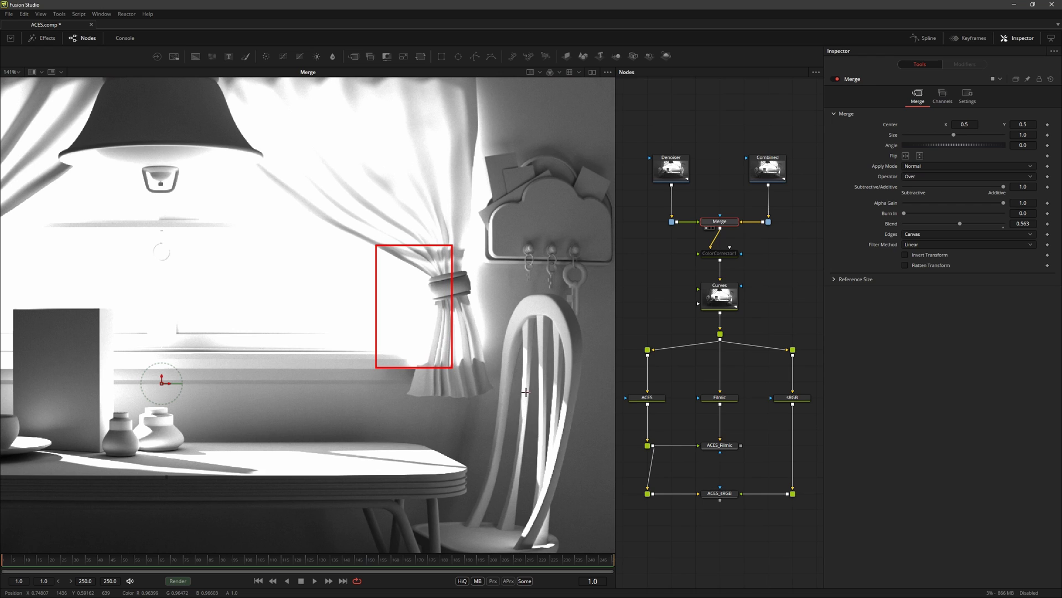
pyautogui.moveTo(525, 392); pyautogui.dragTo(581, 494)
pyautogui.moveTo(246, 448); pyautogui.dragTo(470, 491)
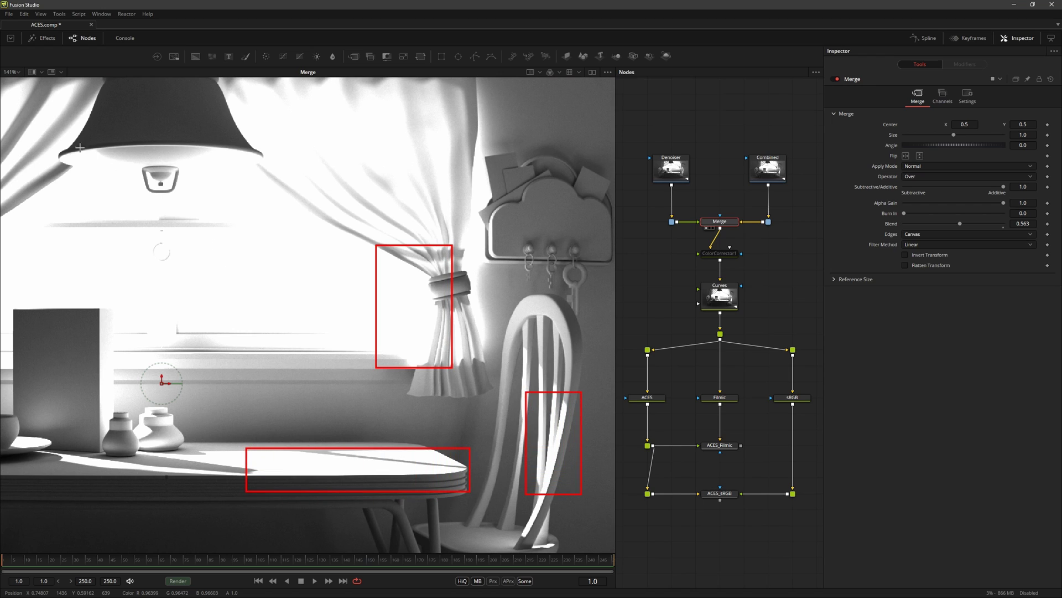
pyautogui.moveTo(54, 134); pyautogui.dragTo(277, 213)
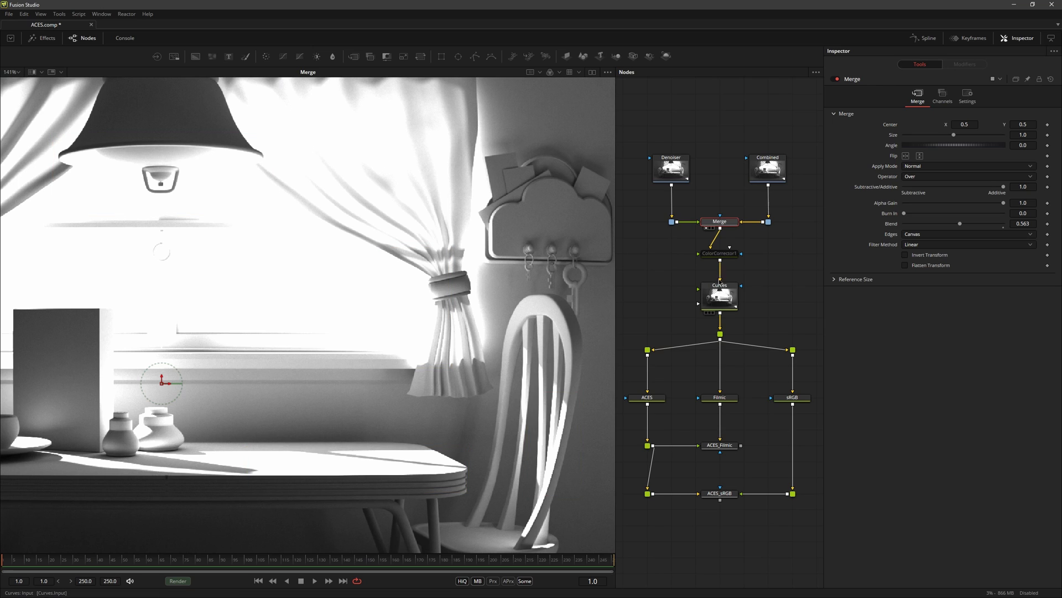
# Show the Curves node's S-curve output and fit the whole dining-room render in the viewer.
pyautogui.click(724, 299)
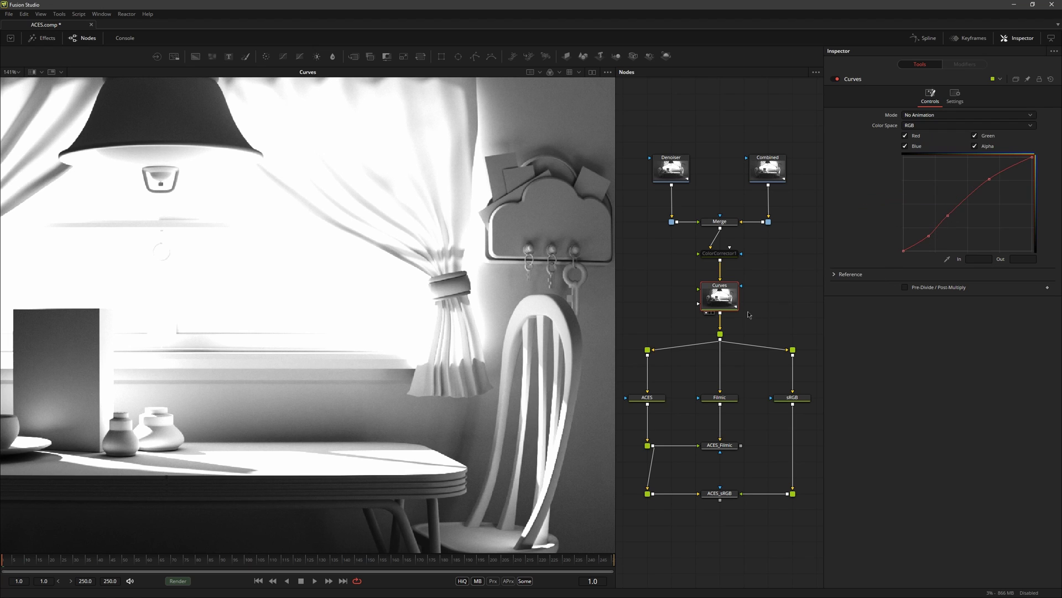
pyautogui.moveTo(439, 358); pyautogui.dragTo(457, 351)
pyautogui.hotkey('ctrl', '1')
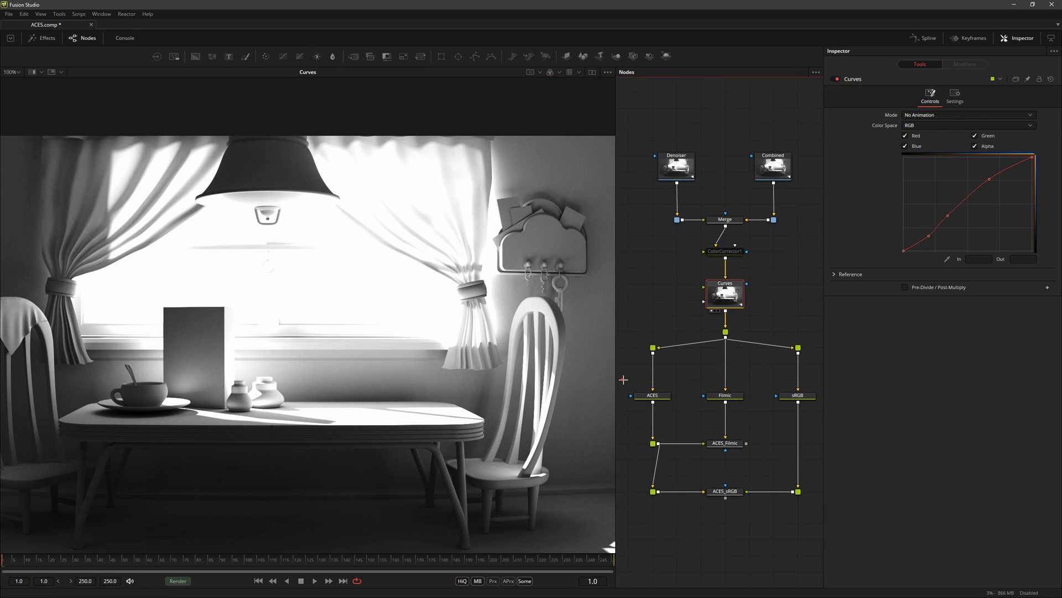
pyautogui.moveTo(623, 379); pyautogui.dragTo(822, 409)
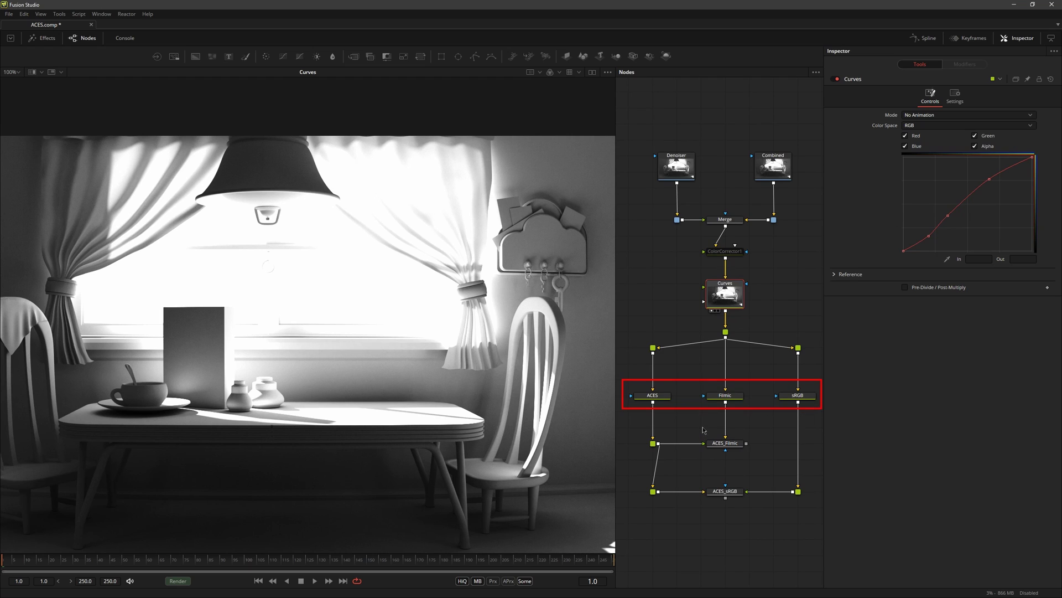
# Review the ACES OCIO node's config file, source space and output space settings.
pyautogui.press('Escape')
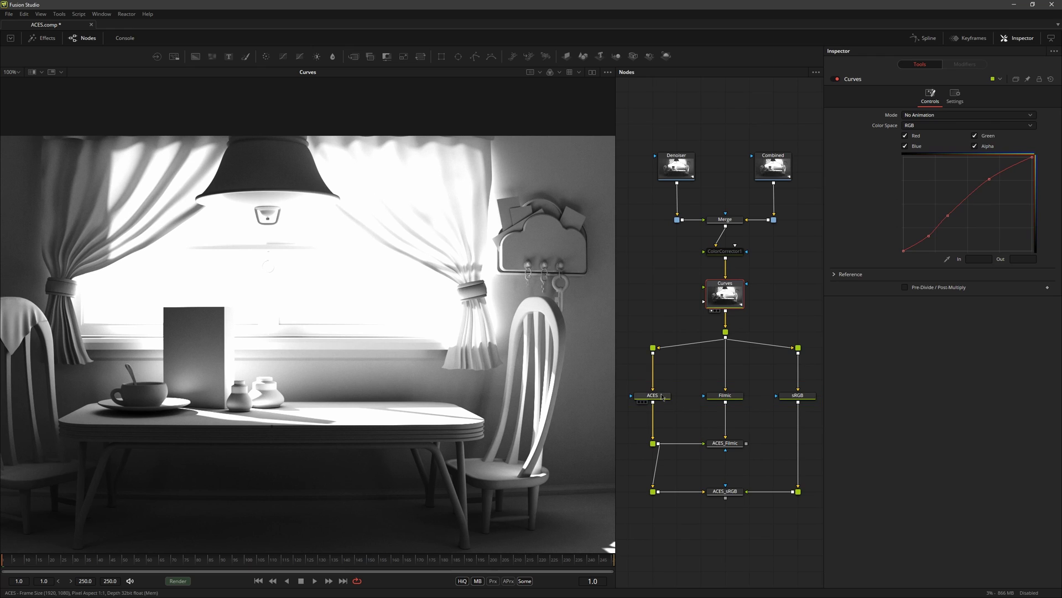
pyautogui.click(662, 400)
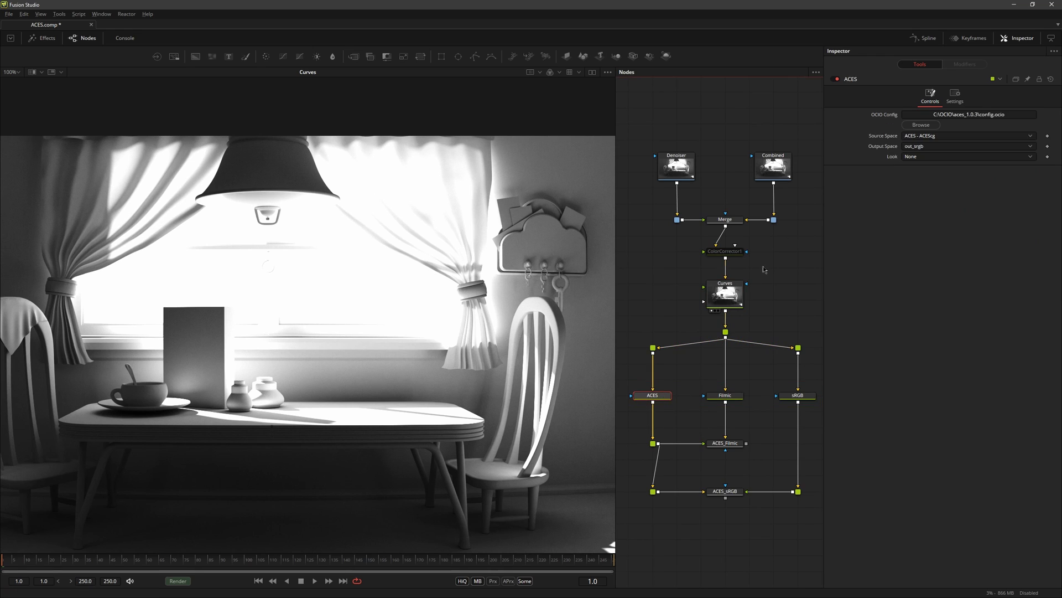
pyautogui.moveTo(831, 139); pyautogui.dragTo(908, 114)
pyautogui.moveTo(944, 121); pyautogui.dragTo(902, 130)
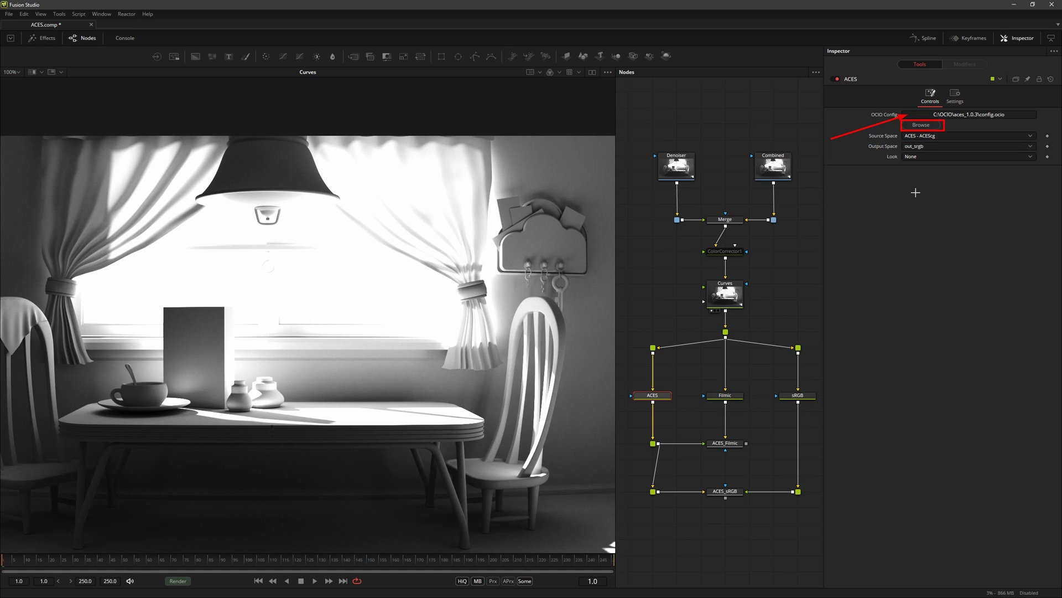
pyautogui.moveTo(874, 171); pyautogui.dragTo(902, 136)
pyautogui.moveTo(980, 180); pyautogui.dragTo(938, 148)
# Review the Filmic node's settings: Filmic config, Linear source and Filmic sRGB output.
pyautogui.click(724, 395)
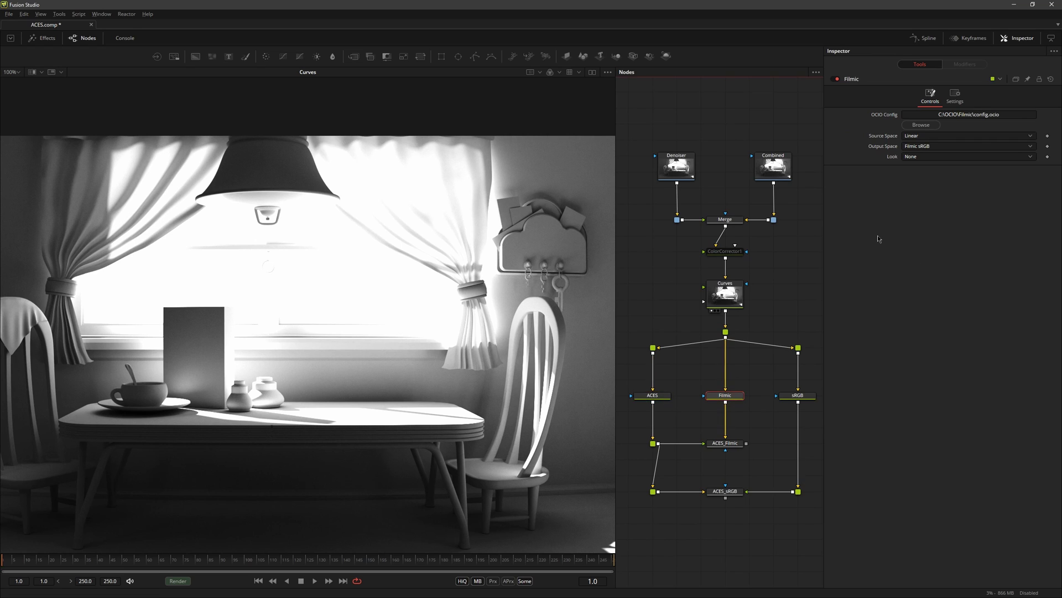
pyautogui.moveTo(846, 136); pyautogui.dragTo(904, 115)
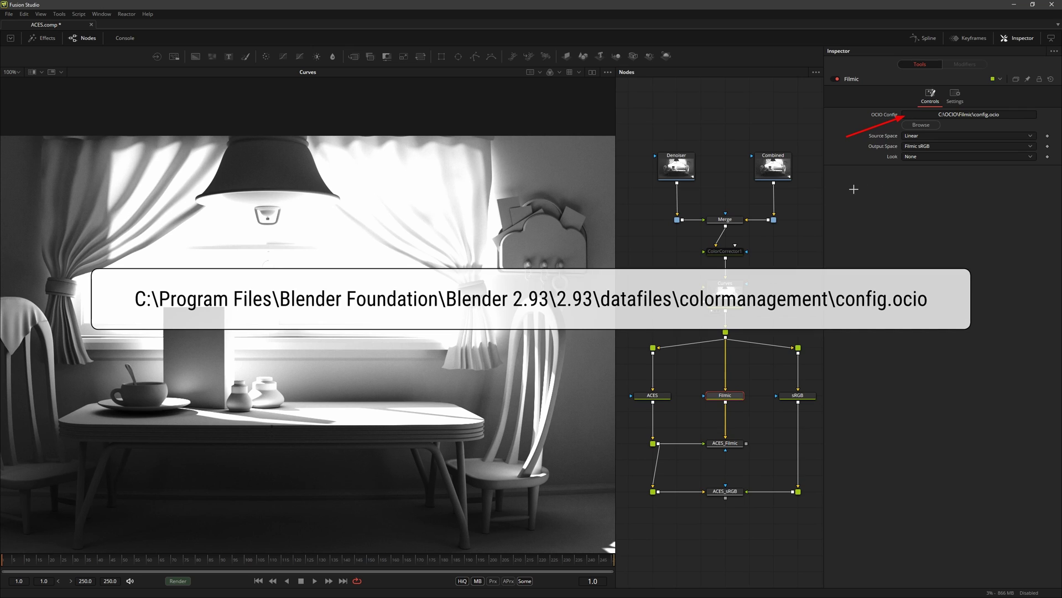
pyautogui.moveTo(862, 182); pyautogui.dragTo(898, 140)
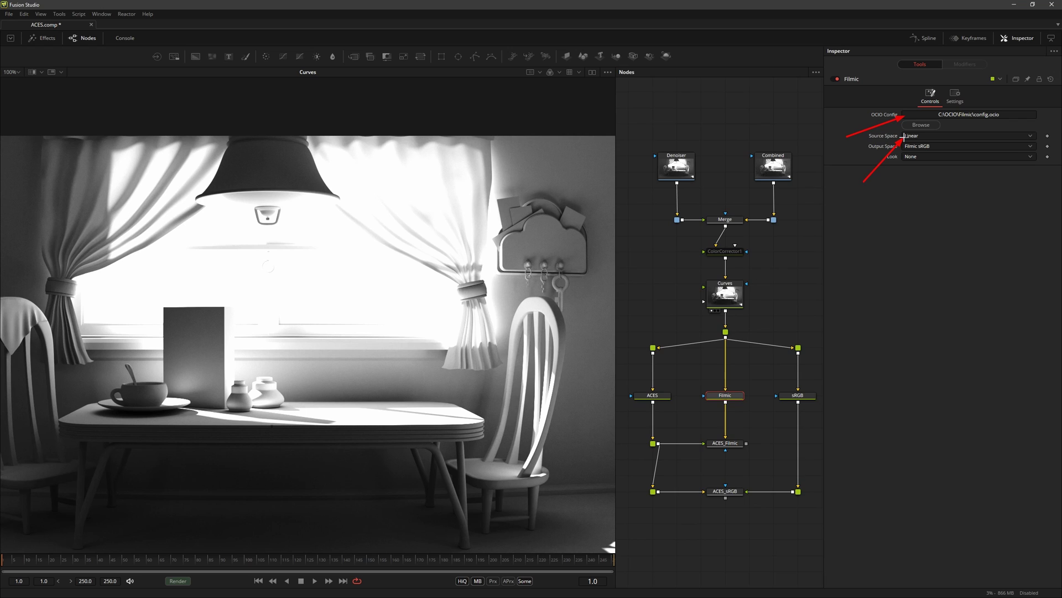
pyautogui.moveTo(965, 182); pyautogui.dragTo(944, 148)
pyautogui.press('Escape')
# Inspect the sRGB node's ACES-to-sRGB settings and its gamut chromaticity diagram.
pyautogui.click(804, 396)
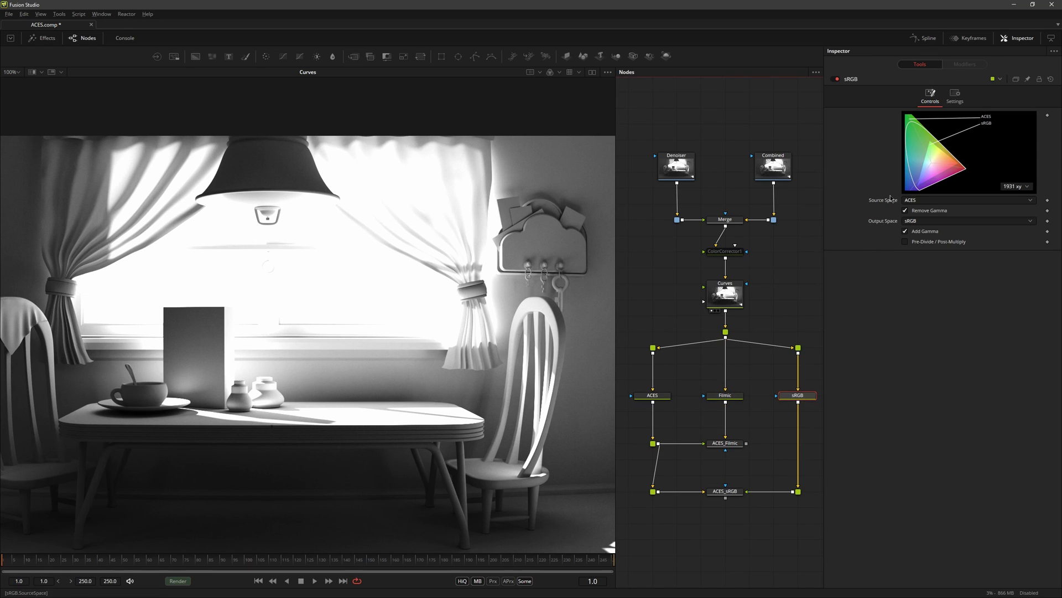
pyautogui.moveTo(901, 110); pyautogui.dragTo(1041, 197)
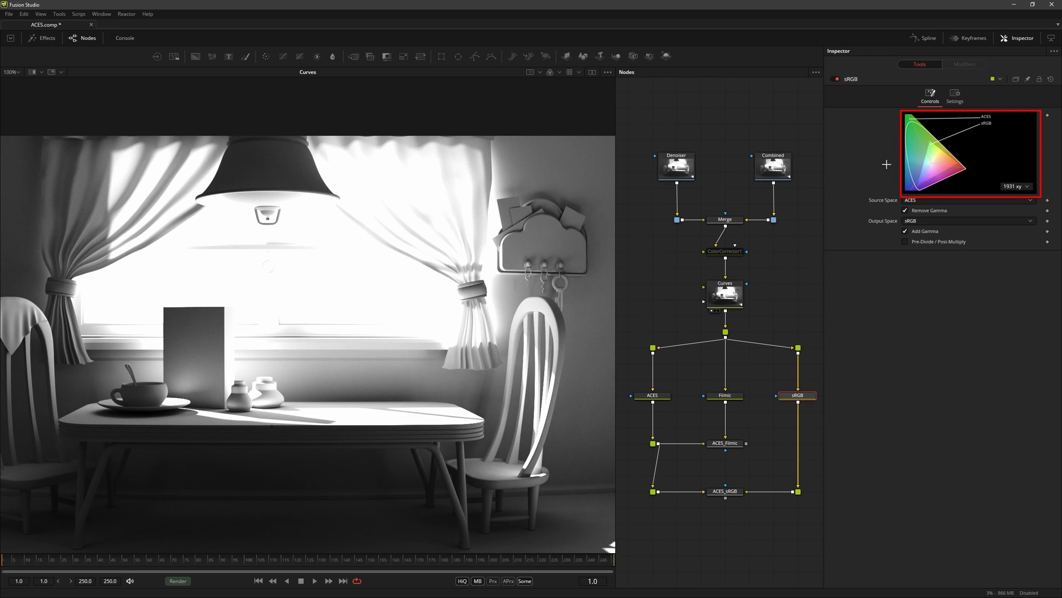
pyautogui.moveTo(866, 176); pyautogui.dragTo(931, 144)
pyautogui.moveTo(866, 150); pyautogui.dragTo(910, 120)
pyautogui.moveTo(851, 268); pyautogui.dragTo(903, 202)
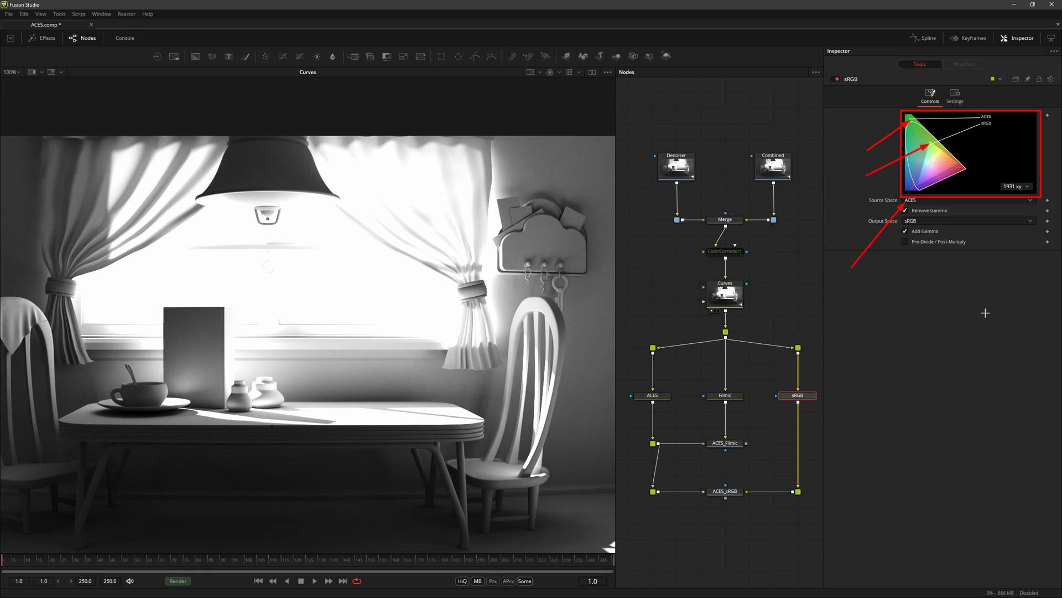
pyautogui.moveTo(983, 296); pyautogui.dragTo(939, 220)
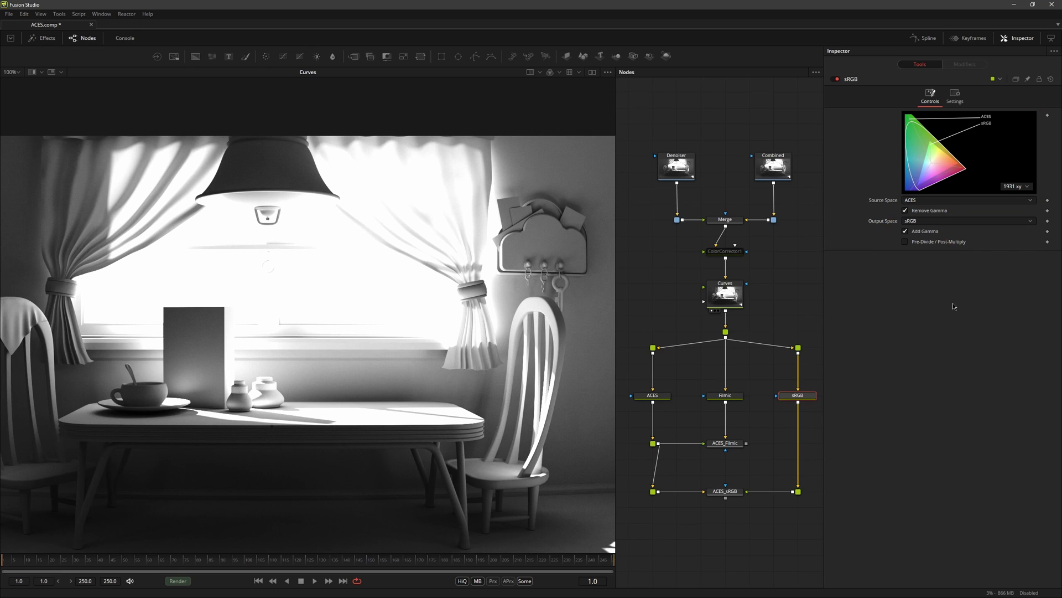
# View the ACES output, box the curtain, table and chair highlights, then show the Filmic result.
pyautogui.click(664, 396)
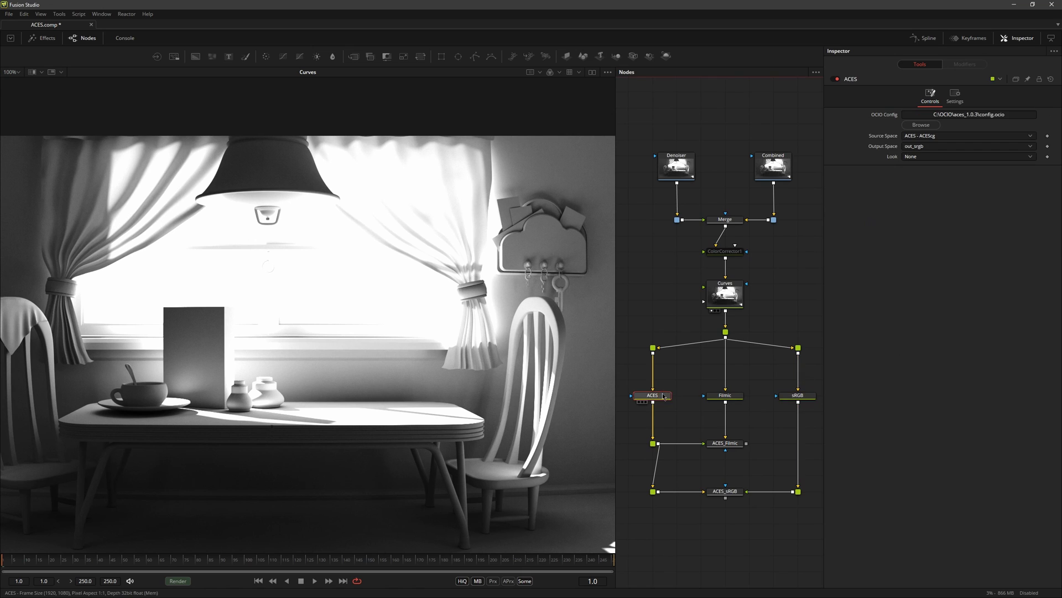
pyautogui.press('1')
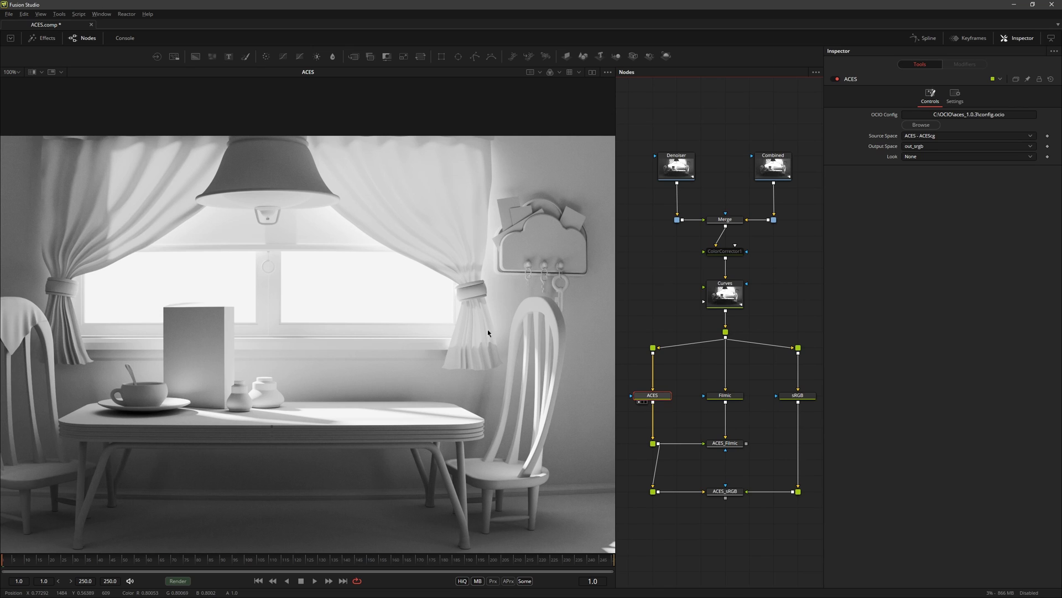
pyautogui.moveTo(408, 252); pyautogui.dragTo(467, 332)
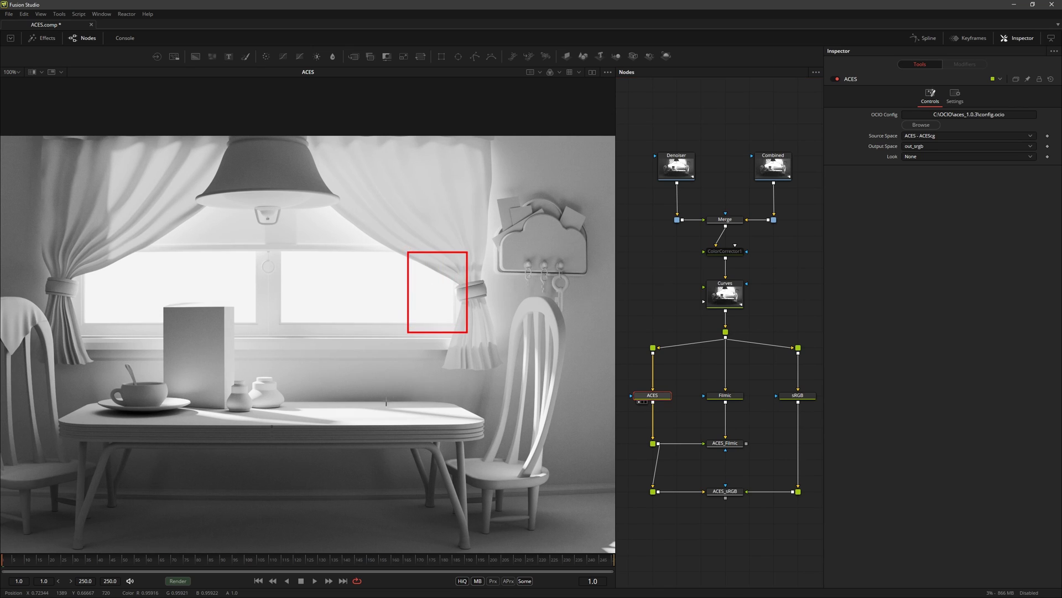
pyautogui.moveTo(368, 401); pyautogui.dragTo(473, 429)
pyautogui.moveTo(519, 375); pyautogui.dragTo(558, 445)
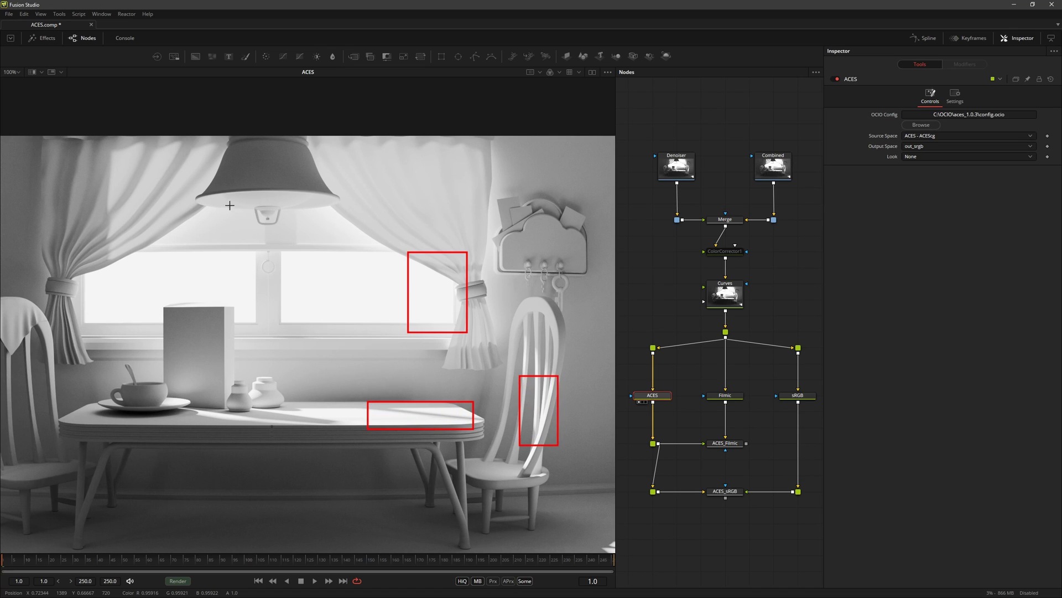
pyautogui.moveTo(197, 187); pyautogui.dragTo(349, 229)
pyautogui.click(736, 399)
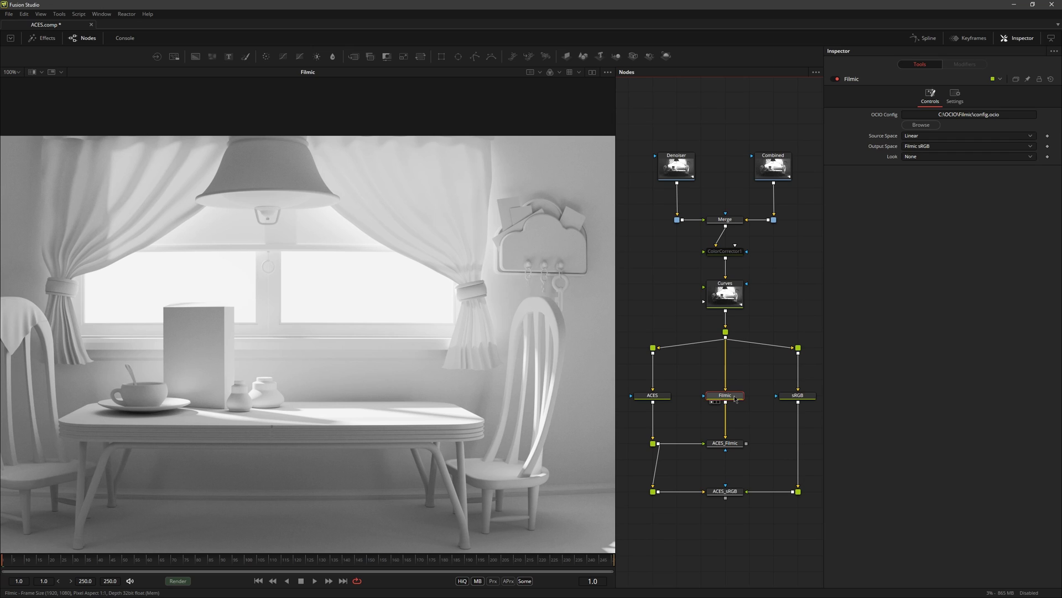
# Compare the ACES and Filmic images, then load the sRGB transform into the viewer.
pyautogui.click(664, 397)
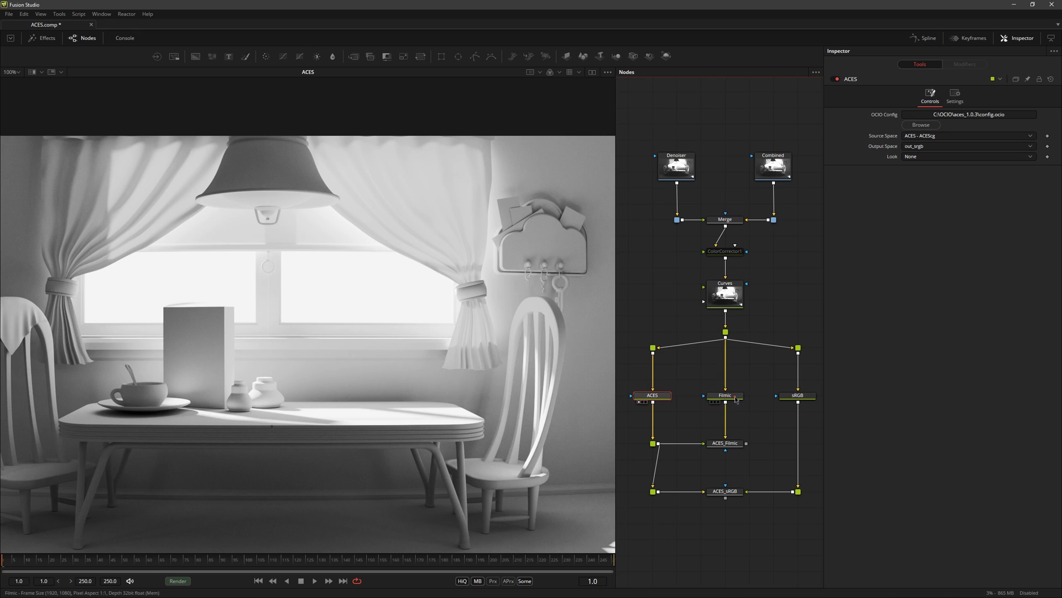
pyautogui.click(735, 396)
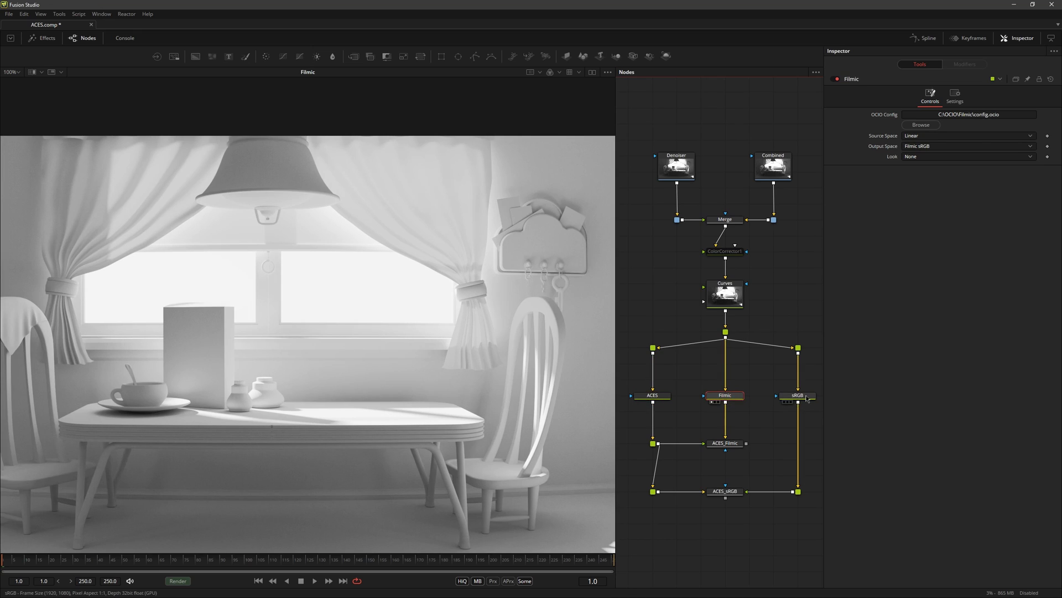
pyautogui.click(807, 398)
pyautogui.press('1')
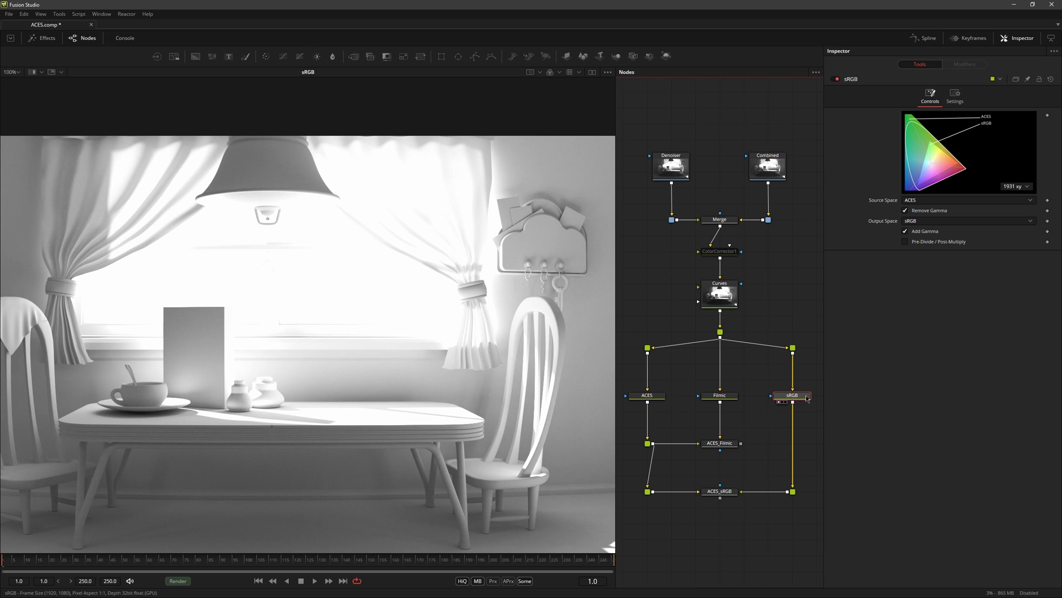
# Arrow the clipped curtain, chair, table and lamp highlights, clear them, and return to sRGB.
pyautogui.moveTo(366, 373); pyautogui.dragTo(441, 304)
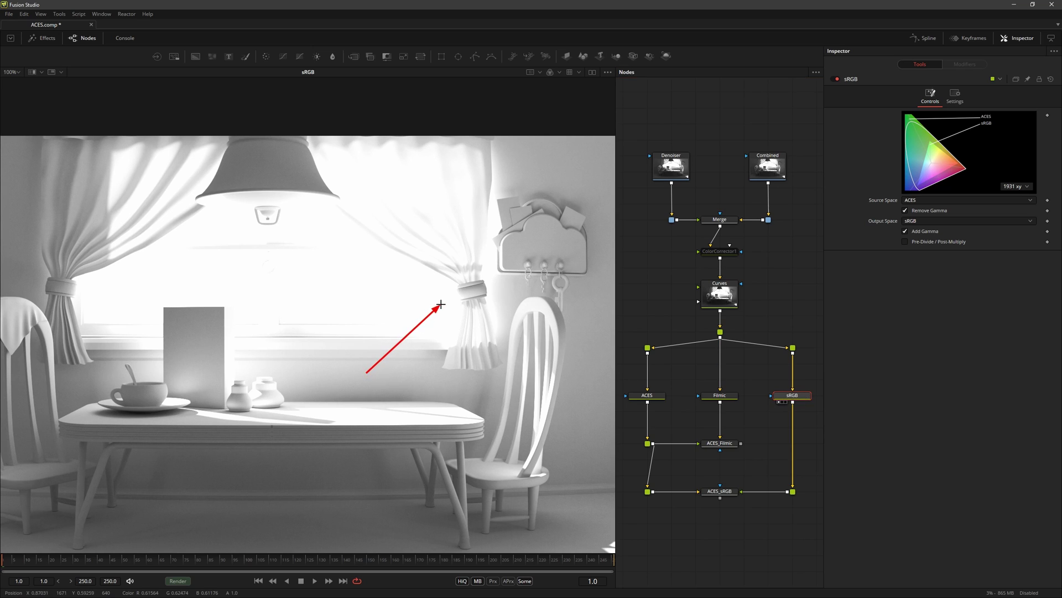
pyautogui.moveTo(462, 380); pyautogui.dragTo(545, 410)
pyautogui.moveTo(390, 517); pyautogui.dragTo(399, 424)
pyautogui.moveTo(118, 205); pyautogui.dragTo(233, 211)
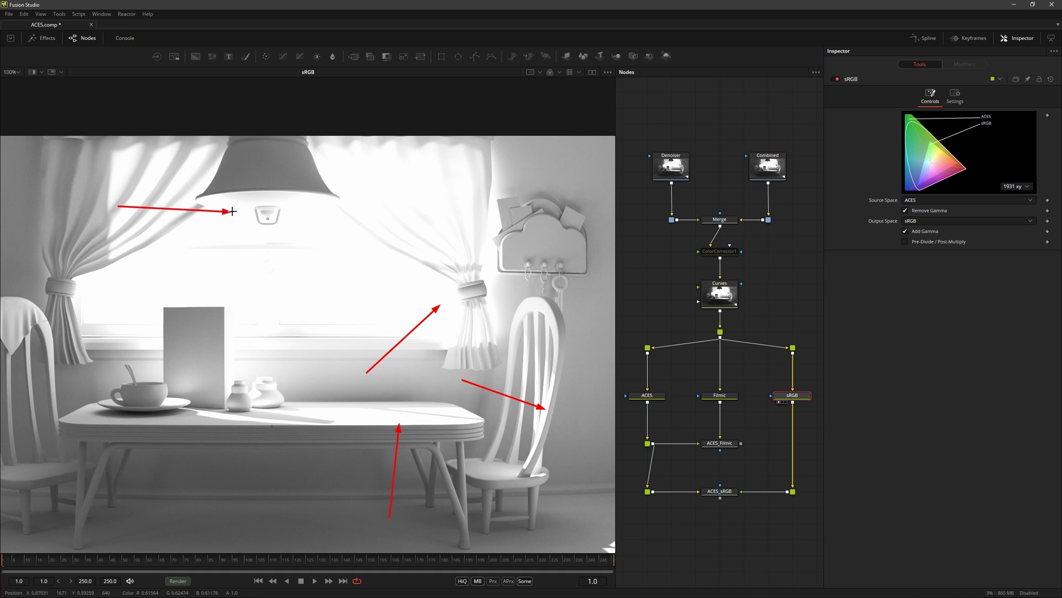
pyautogui.press('Escape')
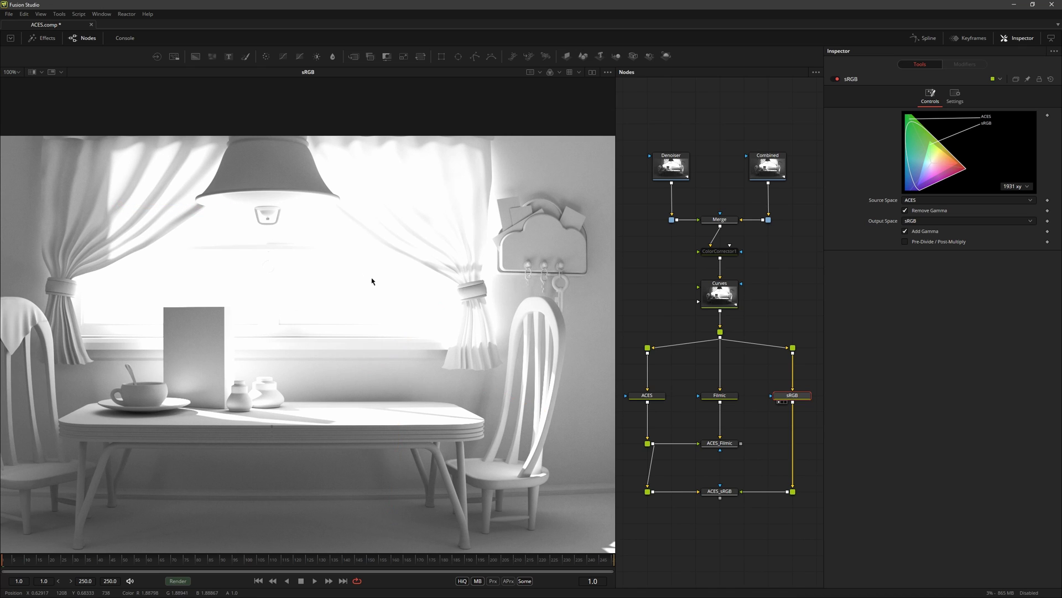
pyautogui.click(647, 395)
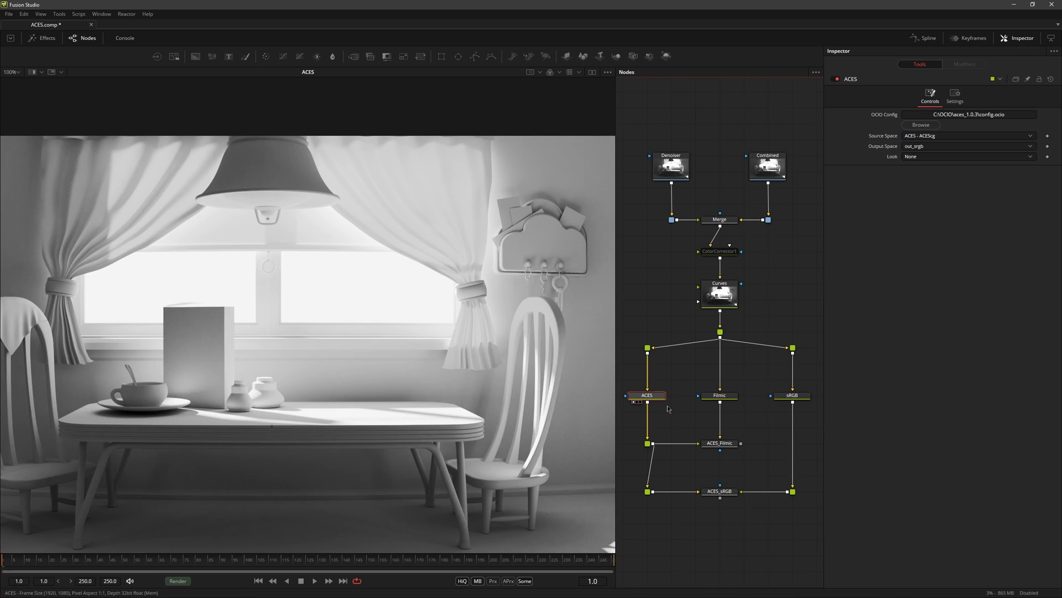
pyautogui.click(731, 396)
pyautogui.click(793, 395)
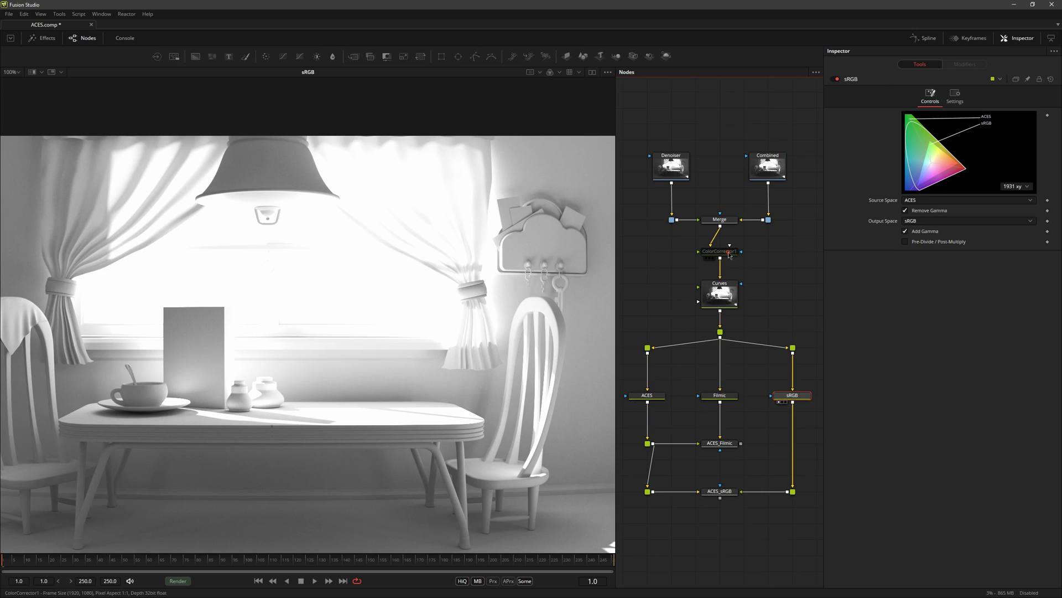
# Re-enable ColorCorrector1 and raise its Gain to 3.067.
pyautogui.click(729, 254)
pyautogui.hotkey('ctrl', 'p')
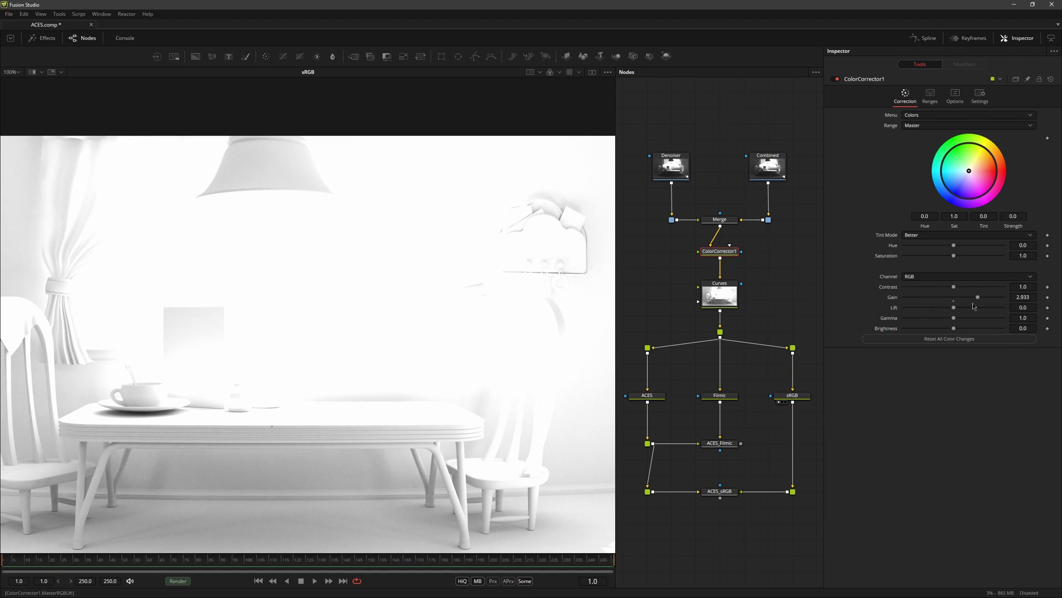
pyautogui.moveTo(978, 298); pyautogui.dragTo(979, 297)
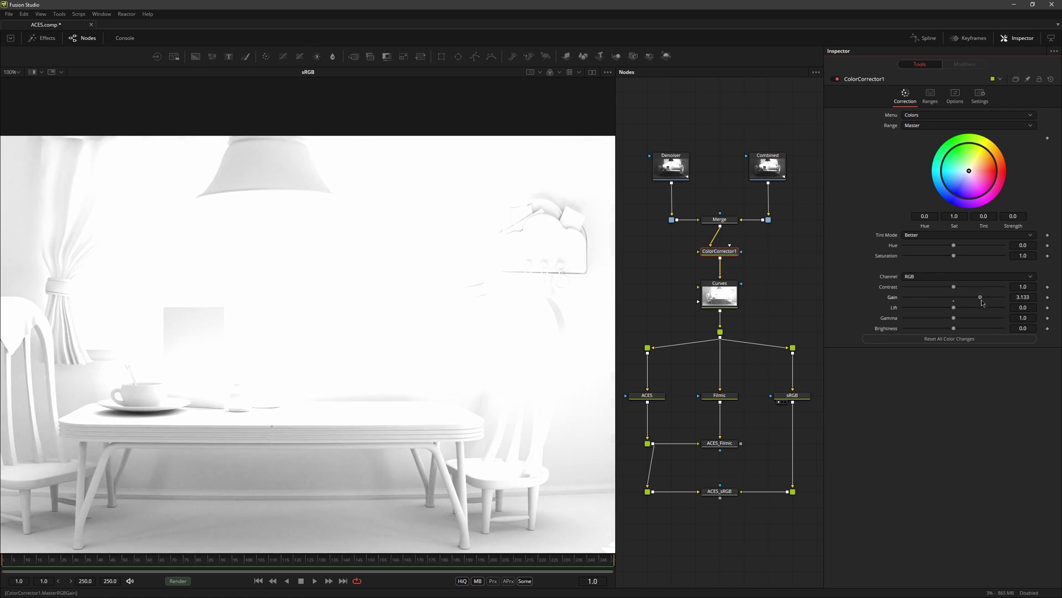
# Select the ACES node and split the viewer into an A/B wipe comparison.
pyautogui.click(648, 395)
pyautogui.scroll(2, 437, 387)
pyautogui.press('/')
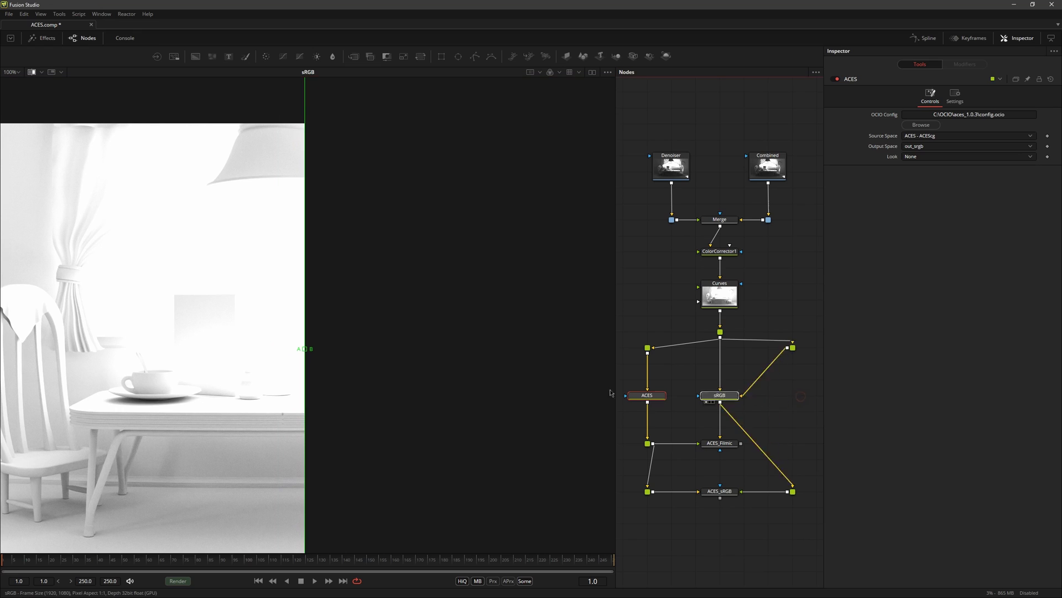
# Put sRGB on viewer B and ACES on viewer A, with a diagonal wipe divider.
pyautogui.moveTo(611, 393); pyautogui.dragTo(451, 367)
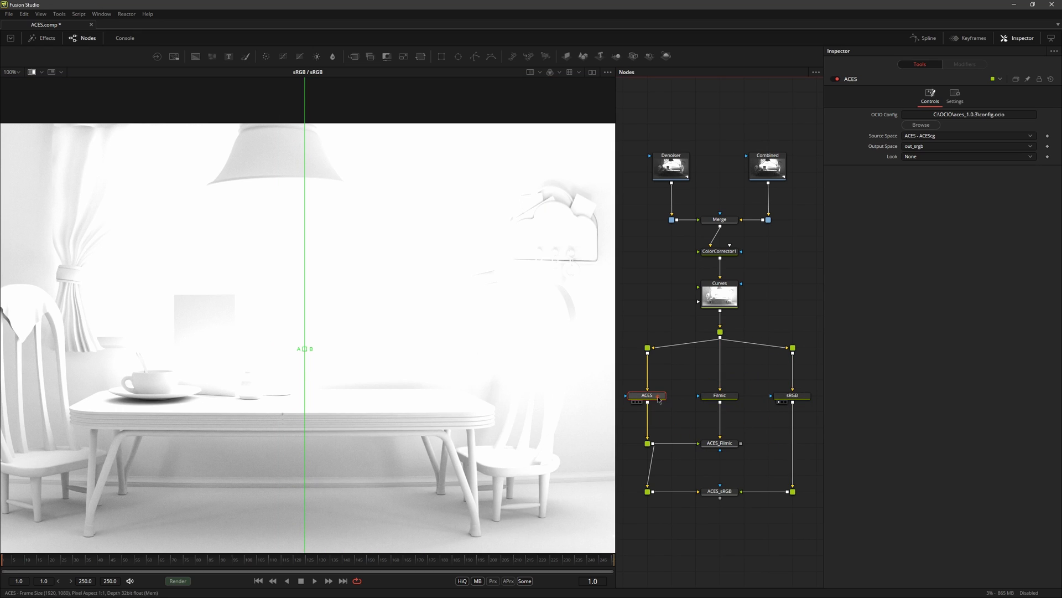
pyautogui.press('1')
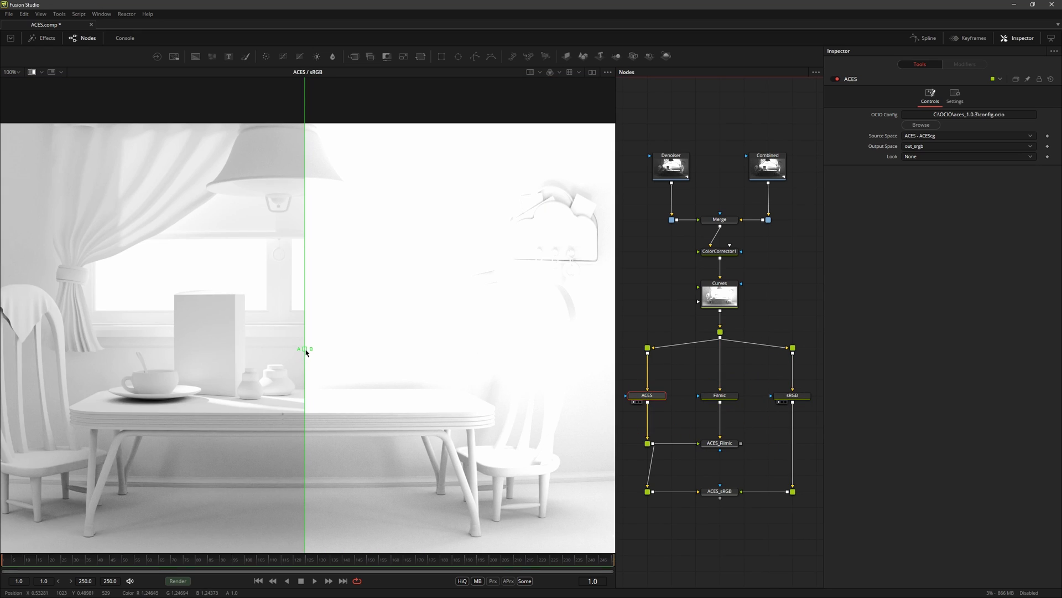
pyautogui.moveTo(306, 350); pyautogui.dragTo(312, 349)
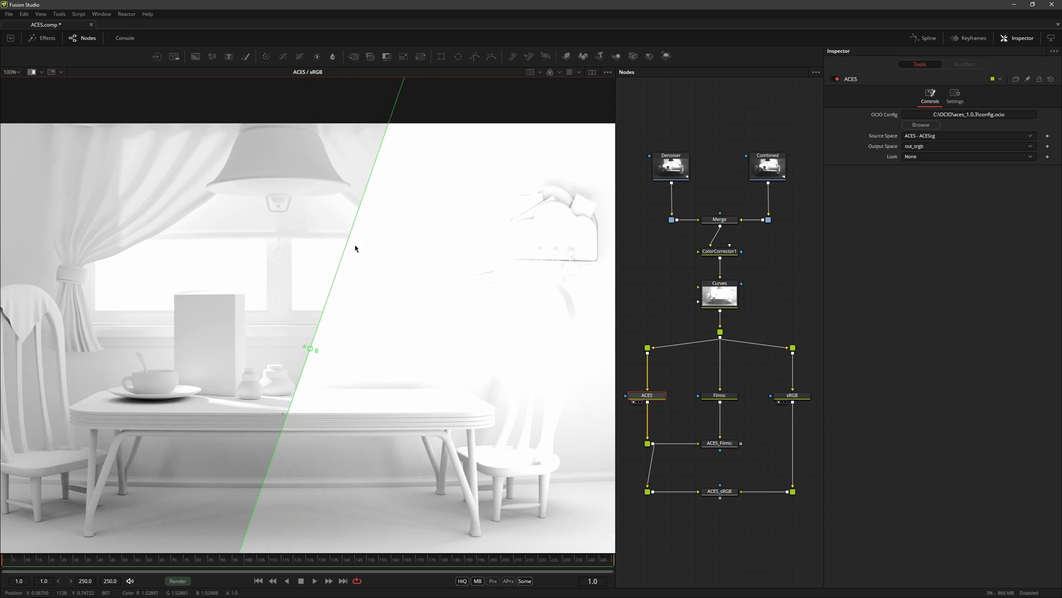
pyautogui.moveTo(310, 226); pyautogui.dragTo(367, 261)
pyautogui.click(608, 71)
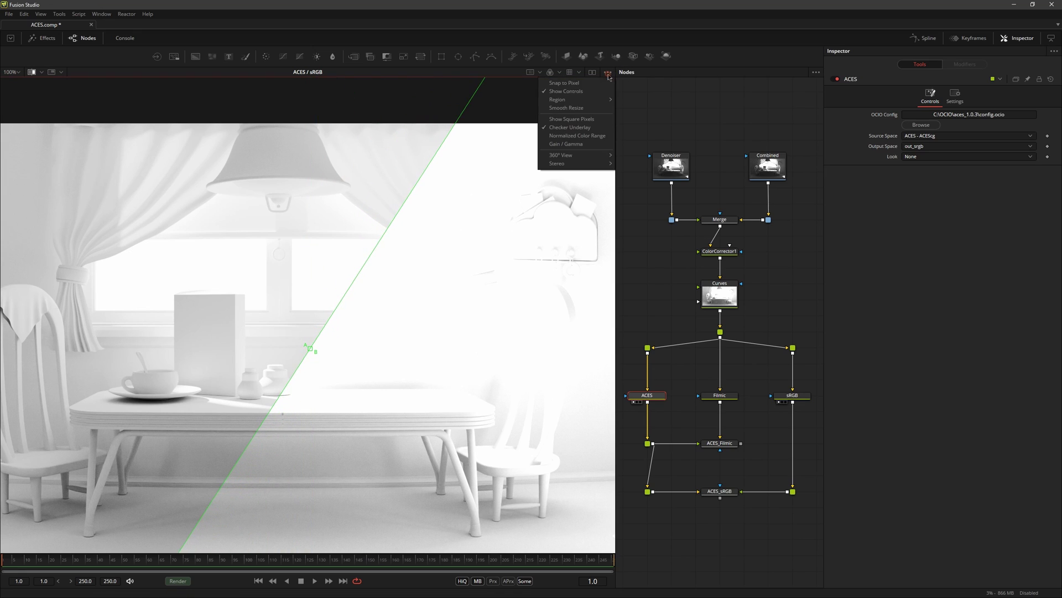
pyautogui.click(418, 346)
# Zoom onto the chair and angle the divider steeply across the chair back.
pyautogui.moveTo(326, 323)
pyautogui.mouseDown()
pyautogui.moveTo(248, 311)
pyautogui.moveTo(330, 233)
pyautogui.moveTo(399, 324)
pyautogui.mouseUp()
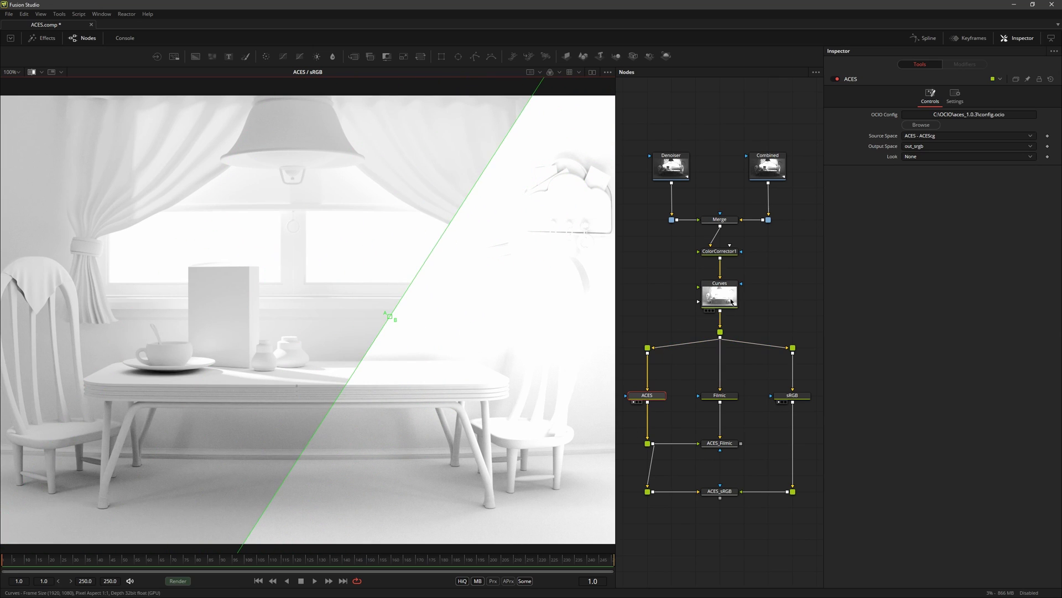
pyautogui.moveTo(382, 336)
pyautogui.mouseDown()
pyautogui.moveTo(311, 316)
pyautogui.moveTo(332, 301)
pyautogui.mouseUp()
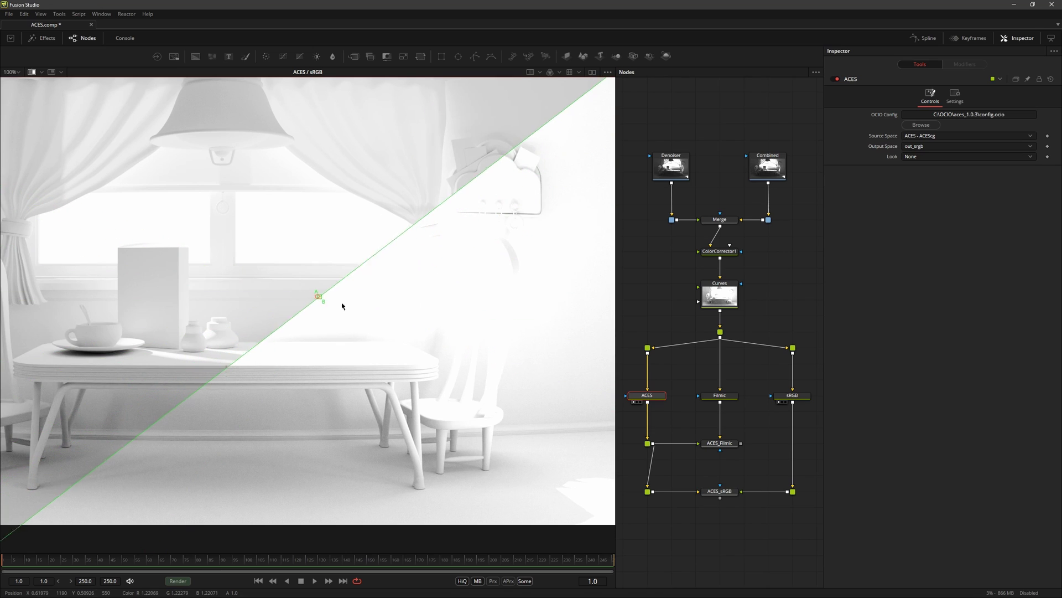
pyautogui.scroll(3, 505, 339)
pyautogui.scroll(2, 510, 346)
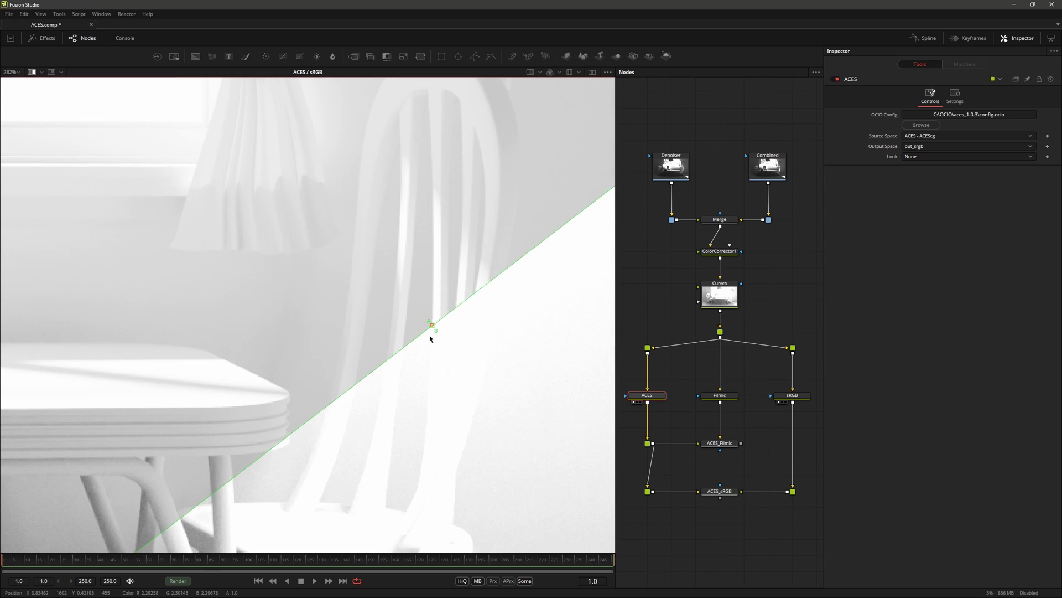
pyautogui.moveTo(429, 334)
pyautogui.mouseDown()
pyautogui.moveTo(498, 304)
pyautogui.moveTo(482, 273)
pyautogui.mouseUp()
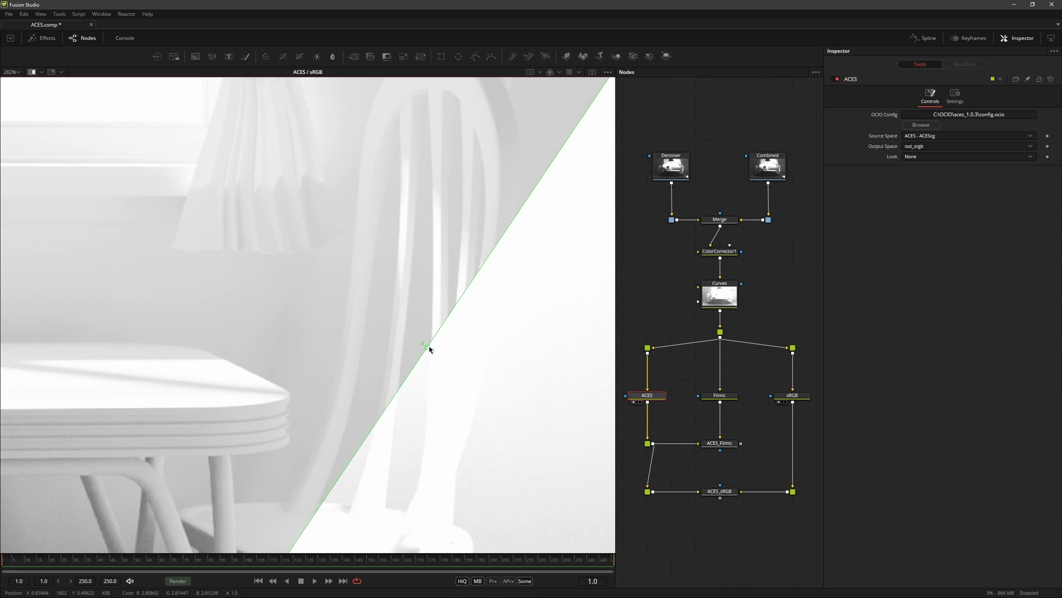
pyautogui.moveTo(430, 349)
pyautogui.mouseDown()
pyautogui.moveTo(415, 414)
pyautogui.moveTo(472, 417)
pyautogui.mouseUp()
# Move the ACES/sRGB divider onto the curtain tie-back.
pyautogui.click(725, 251)
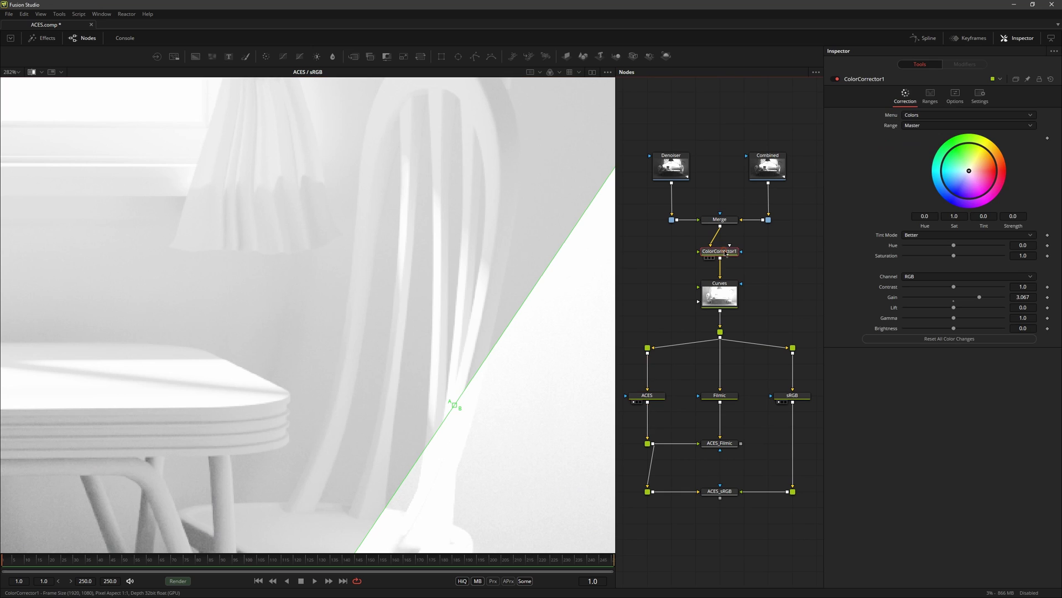
pyautogui.scroll(-2, 480, 372)
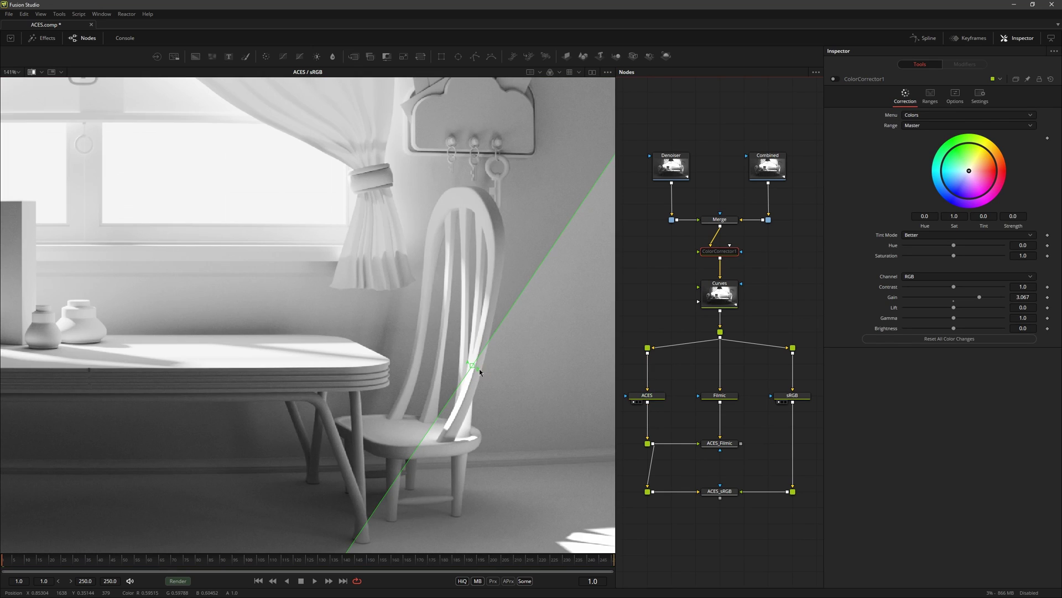
pyautogui.moveTo(471, 365); pyautogui.dragTo(294, 294)
pyautogui.scroll(3, 294, 294)
pyautogui.scroll(-1, 327, 260)
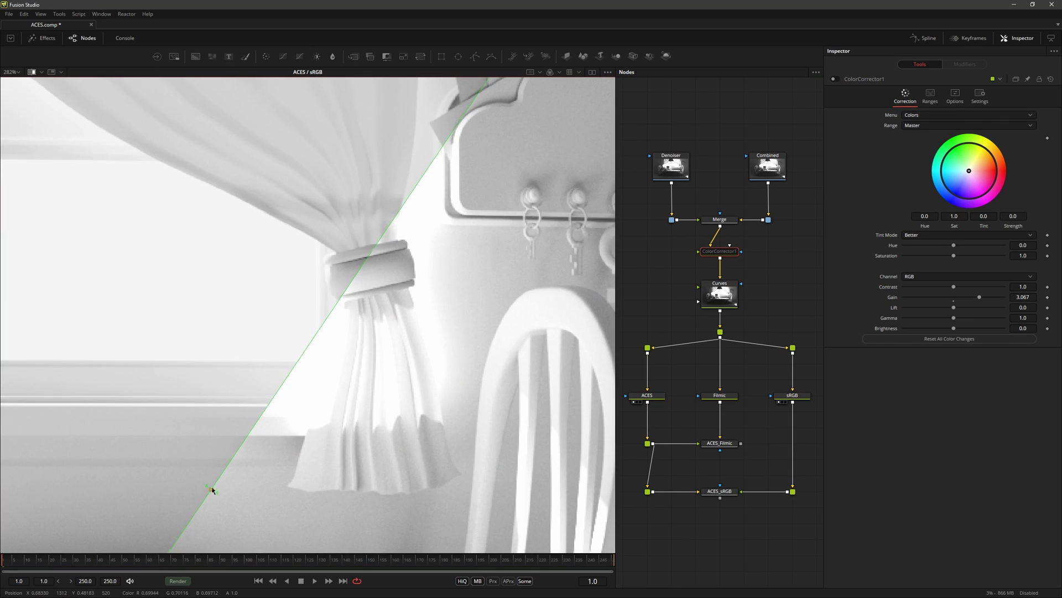
pyautogui.moveTo(212, 489); pyautogui.dragTo(301, 319)
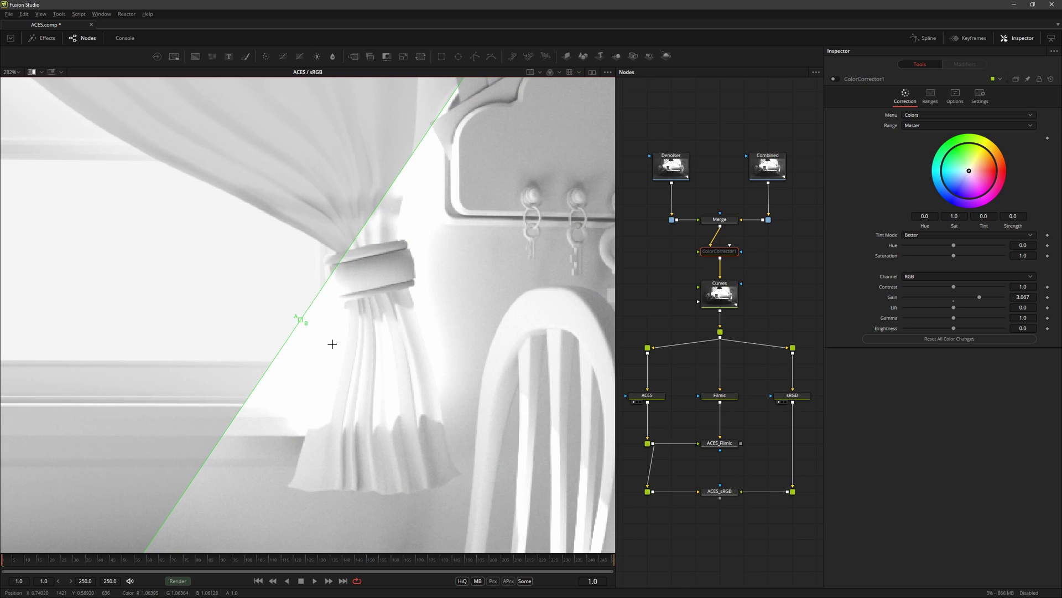
# Draw temporary arrows at the divider, ACES node and sRGB node, then clear them.
pyautogui.moveTo(107, 207); pyautogui.dragTo(284, 315)
pyautogui.moveTo(363, 526); pyautogui.dragTo(308, 342)
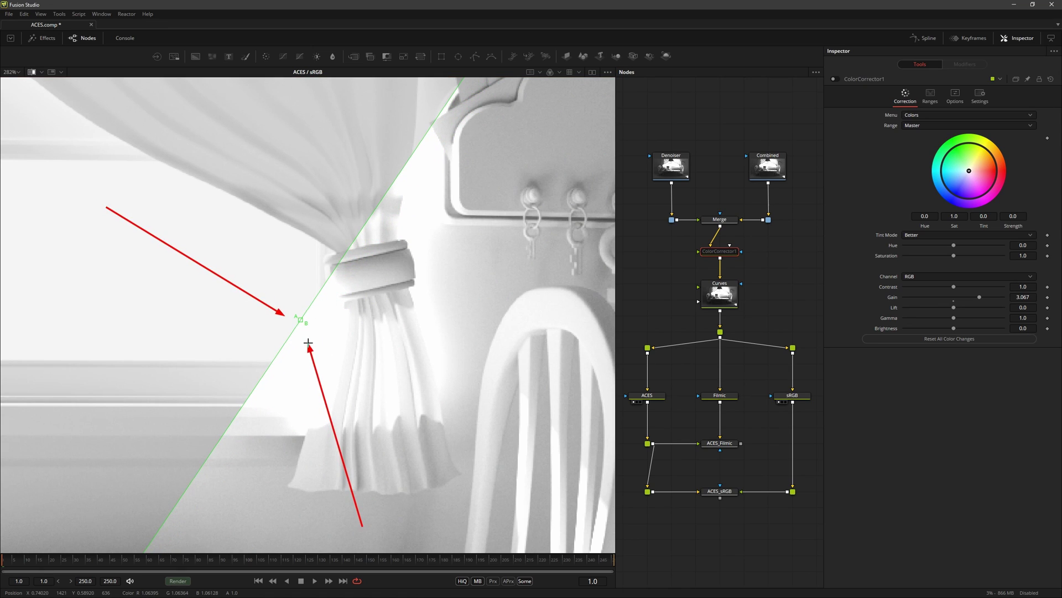
pyautogui.moveTo(627, 335); pyautogui.dragTo(642, 387)
pyautogui.moveTo(813, 358); pyautogui.dragTo(801, 393)
pyautogui.press('Escape')
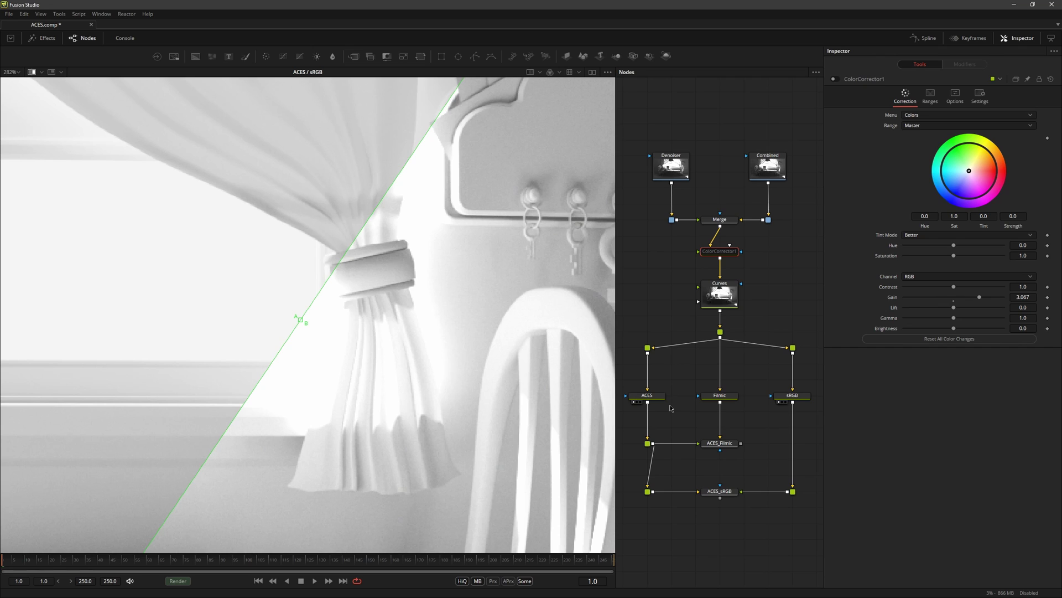
# Compare ACES against the Filmic version, with the table and chair in view.
pyautogui.click(728, 397)
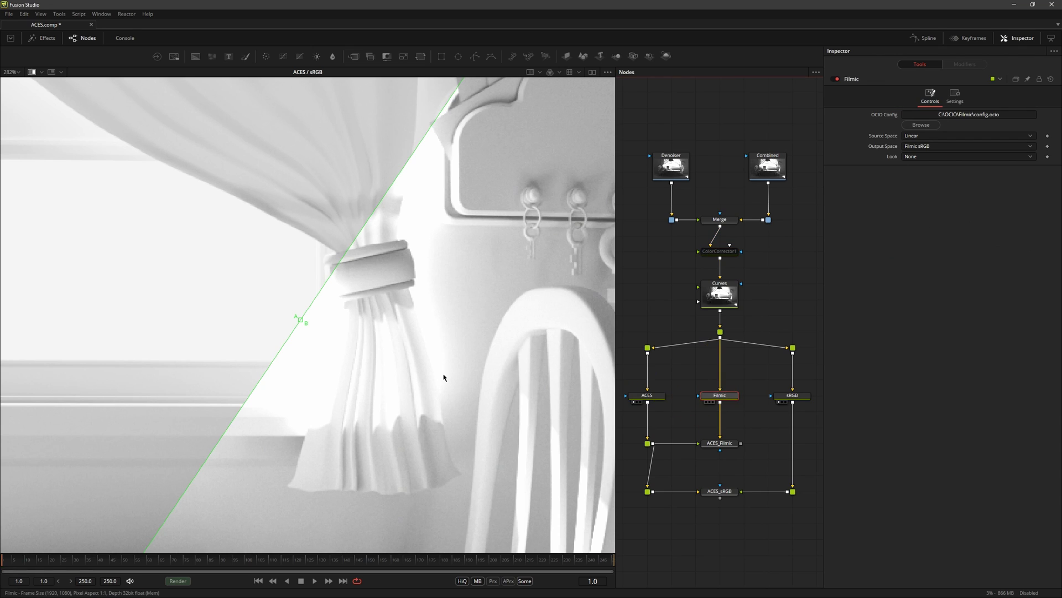
pyautogui.press('1')
pyautogui.scroll(-2, 387, 372)
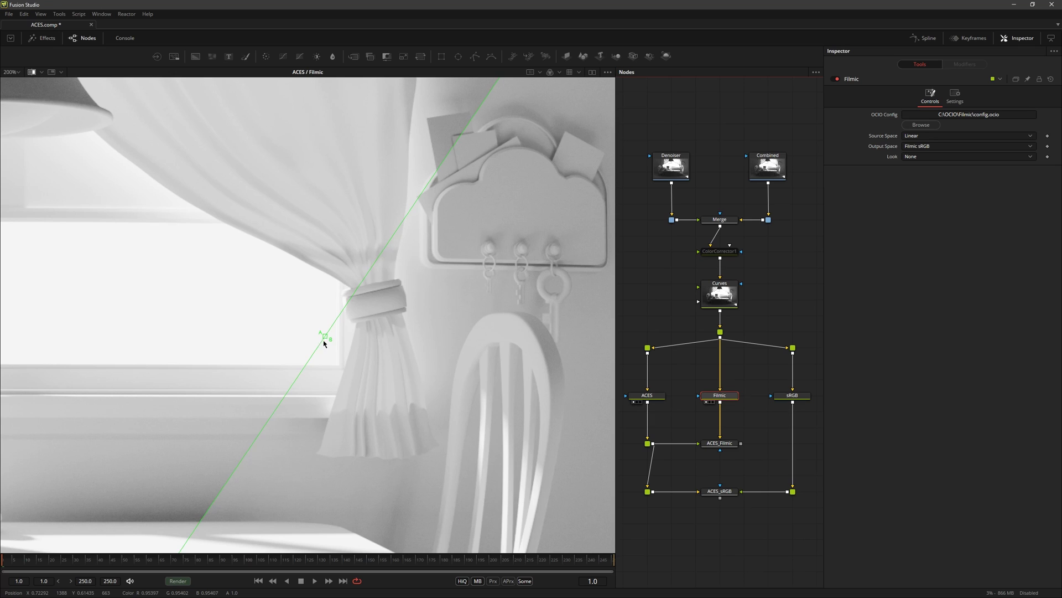
pyautogui.scroll(-2, 323, 343)
pyautogui.moveTo(325, 337)
pyautogui.mouseDown()
pyautogui.moveTo(430, 238)
pyautogui.moveTo(509, 451)
pyautogui.moveTo(444, 404)
pyautogui.moveTo(401, 313)
pyautogui.moveTo(429, 325)
pyautogui.mouseUp()
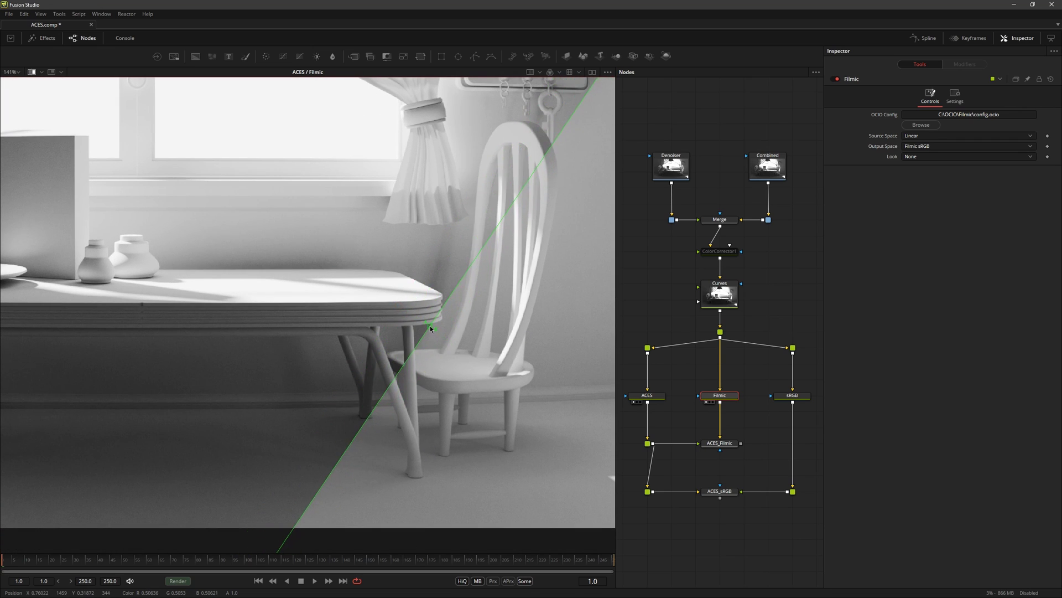
# Mark the table leg with an arrow, drop the chair-seat arrow, and frame the whole kitchen.
pyautogui.moveTo(256, 409); pyautogui.dragTo(360, 373)
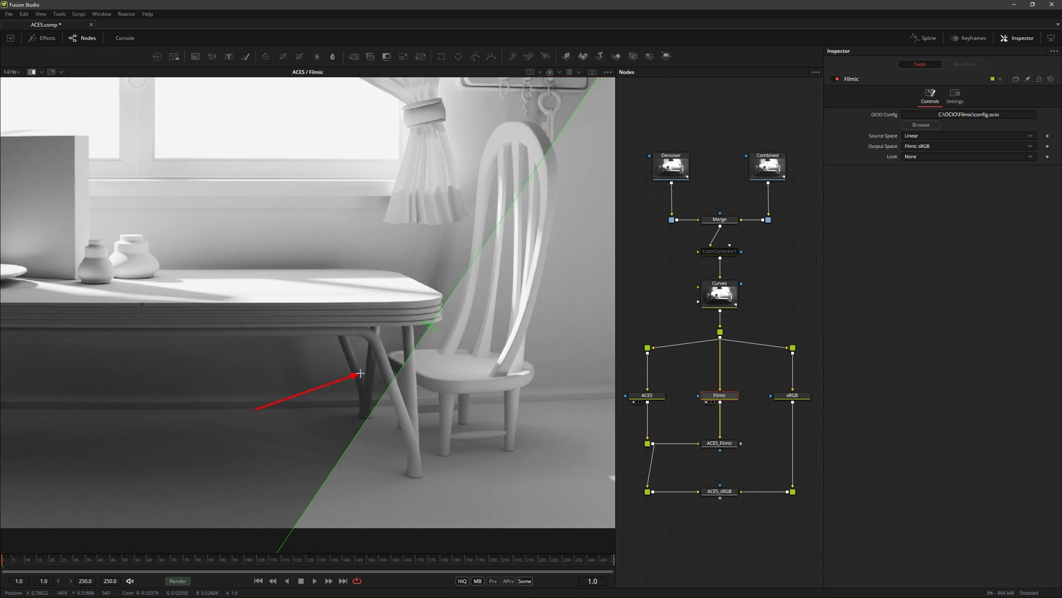
pyautogui.moveTo(580, 477); pyautogui.dragTo(436, 393)
pyautogui.hotkey('ctrl', 'z')
pyautogui.hotkey('ctrl', 'z')
pyautogui.scroll(-2, 484, 410)
pyautogui.moveTo(436, 416)
pyautogui.mouseDown()
pyautogui.moveTo(496, 388)
pyautogui.moveTo(347, 316)
pyautogui.mouseUp()
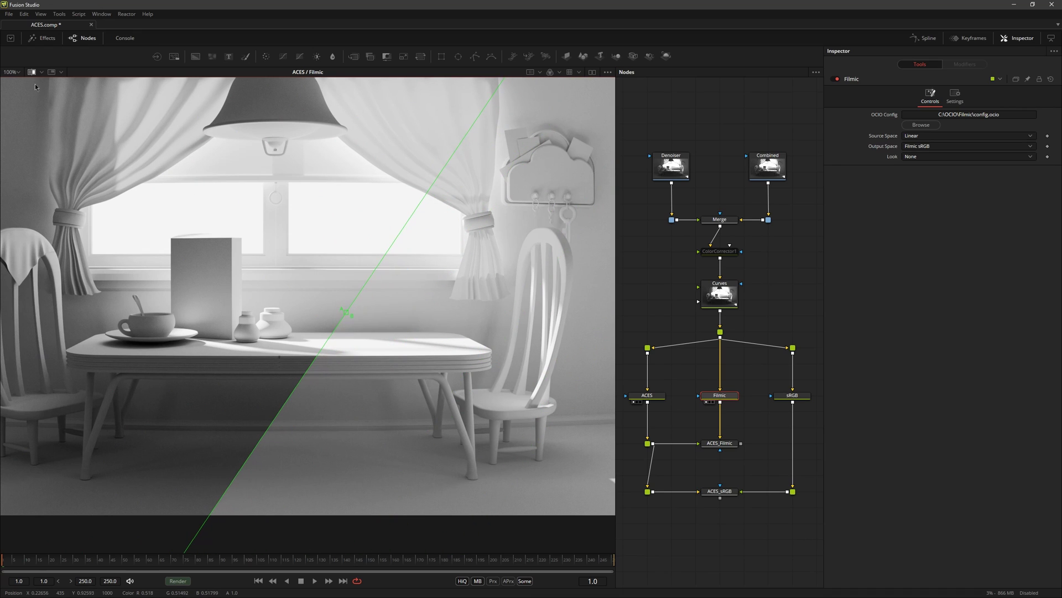
pyautogui.click(32, 72)
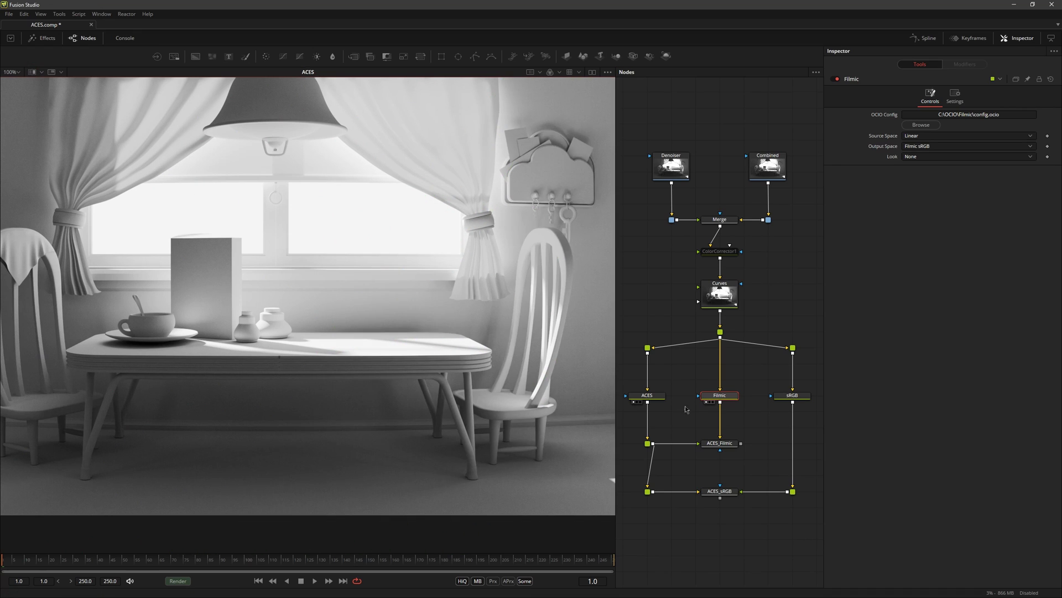
pyautogui.middleClick(690, 429)
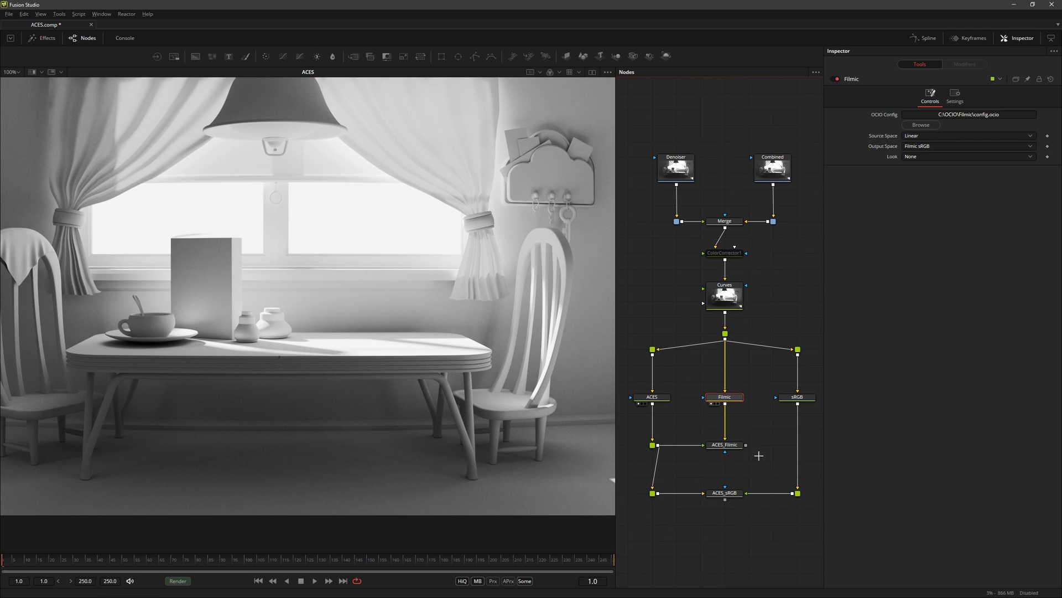
pyautogui.moveTo(692, 431); pyautogui.dragTo(763, 508)
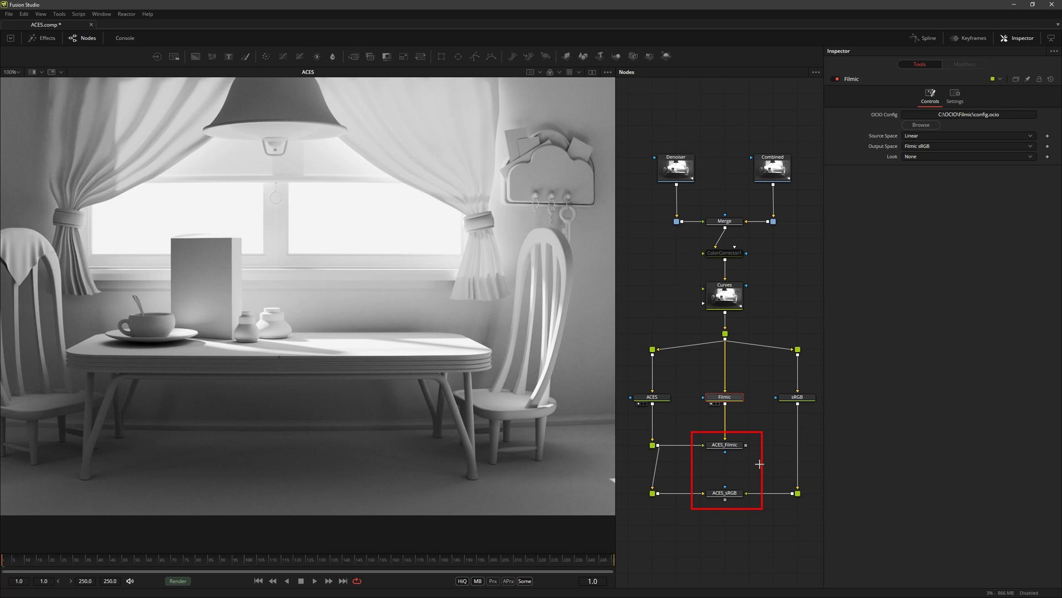
pyautogui.moveTo(766, 371); pyautogui.dragTo(736, 440)
pyautogui.moveTo(830, 432)
pyautogui.mouseDown()
pyautogui.moveTo(744, 476)
pyautogui.moveTo(738, 491)
pyautogui.mouseUp()
# Show ACES_Filmic on side B and ACES_sRGB on side A, divider toward lower right.
pyautogui.press('/')
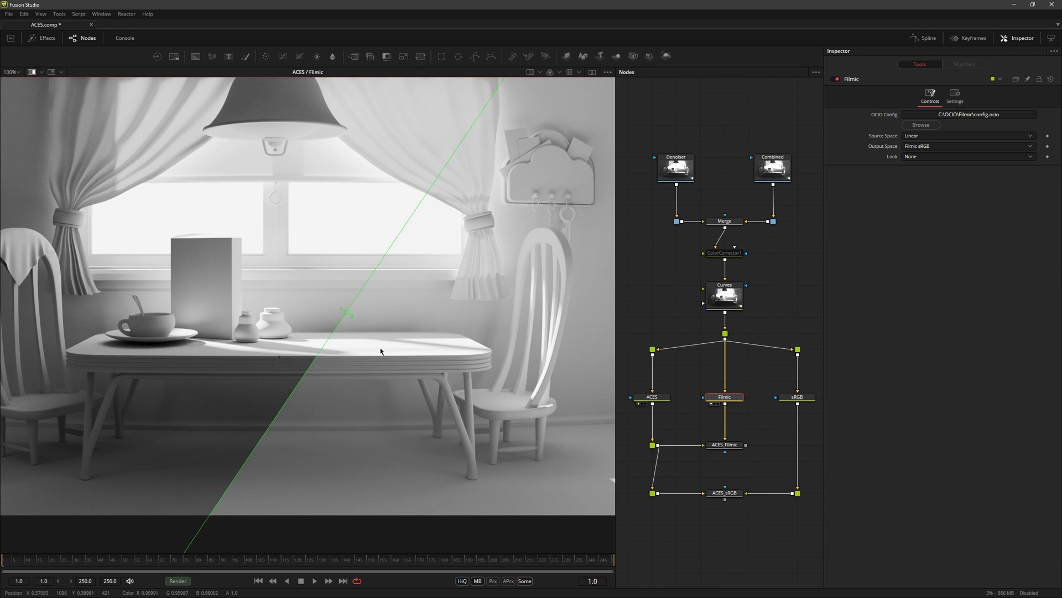
pyautogui.moveTo(713, 441)
pyautogui.mouseDown()
pyautogui.moveTo(642, 441)
pyautogui.moveTo(713, 441)
pyautogui.mouseUp()
pyautogui.press('2')
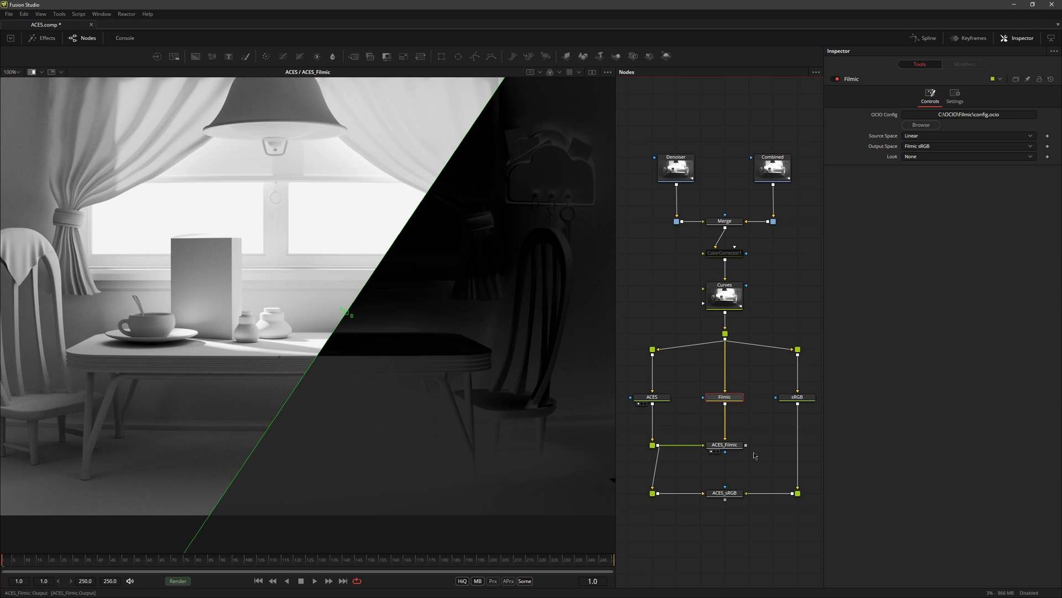
pyautogui.click(712, 499)
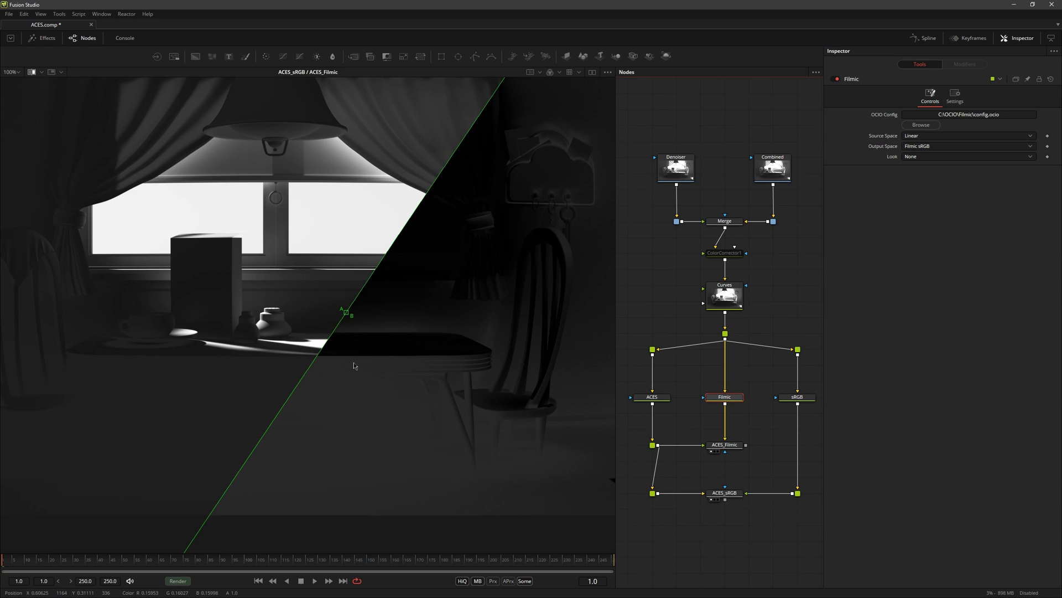
pyautogui.moveTo(360, 322)
pyautogui.mouseDown()
pyautogui.moveTo(454, 360)
pyautogui.moveTo(538, 414)
pyautogui.moveTo(369, 308)
pyautogui.moveTo(102, 214)
pyautogui.moveTo(107, 190)
pyautogui.moveTo(432, 281)
pyautogui.moveTo(470, 354)
pyautogui.moveTo(598, 424)
pyautogui.moveTo(611, 451)
pyautogui.moveTo(486, 364)
pyautogui.moveTo(421, 340)
pyautogui.moveTo(491, 367)
pyautogui.mouseUp()
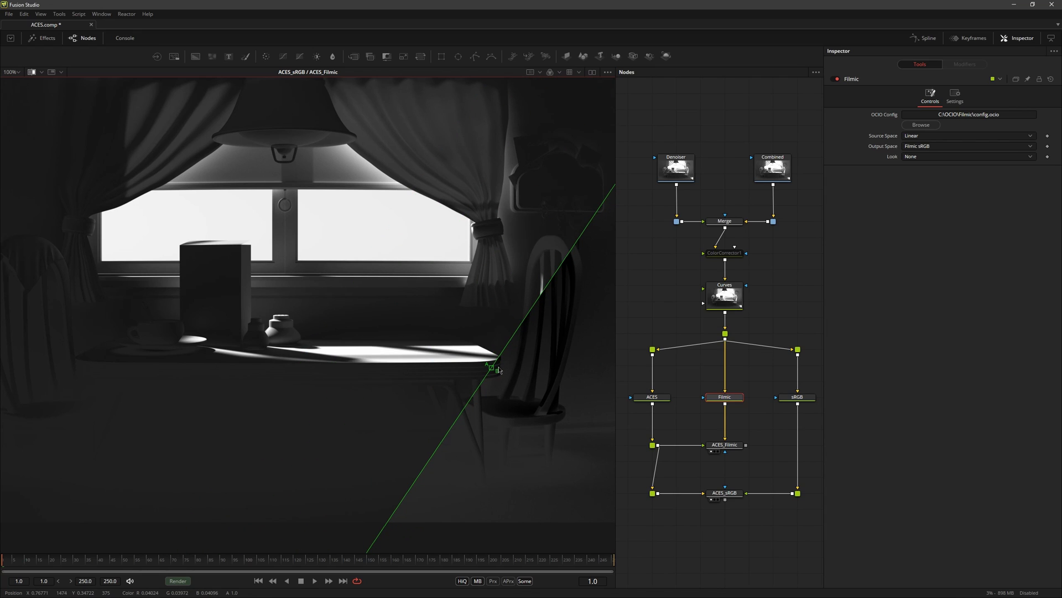
# Outline the differing right window, sunlit table and left window, then widen the ACES_Filmic side.
pyautogui.moveTo(372, 151); pyautogui.dragTo(485, 282)
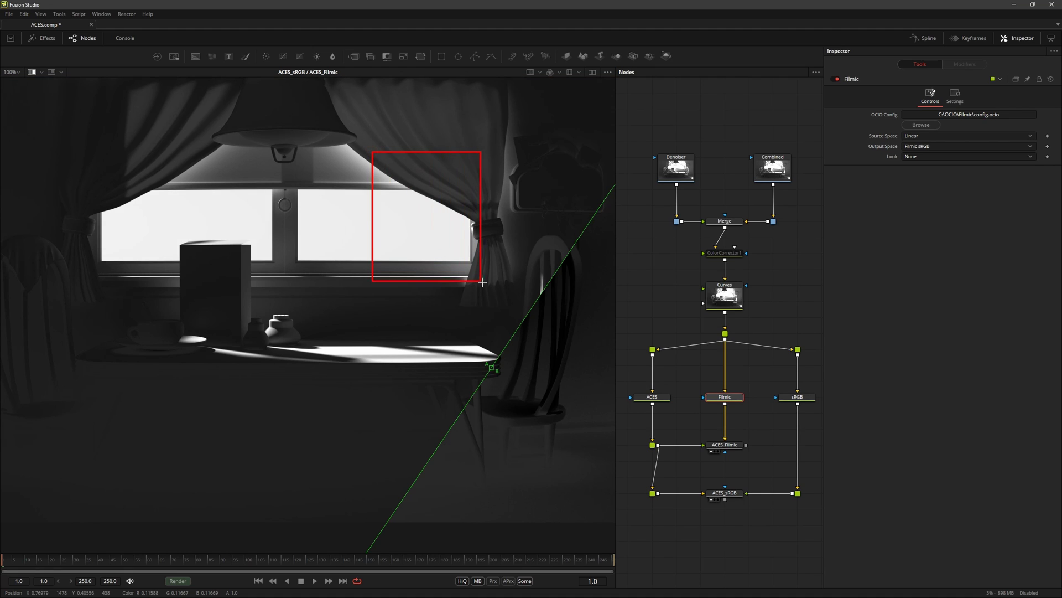
pyautogui.moveTo(327, 326); pyautogui.dragTo(497, 368)
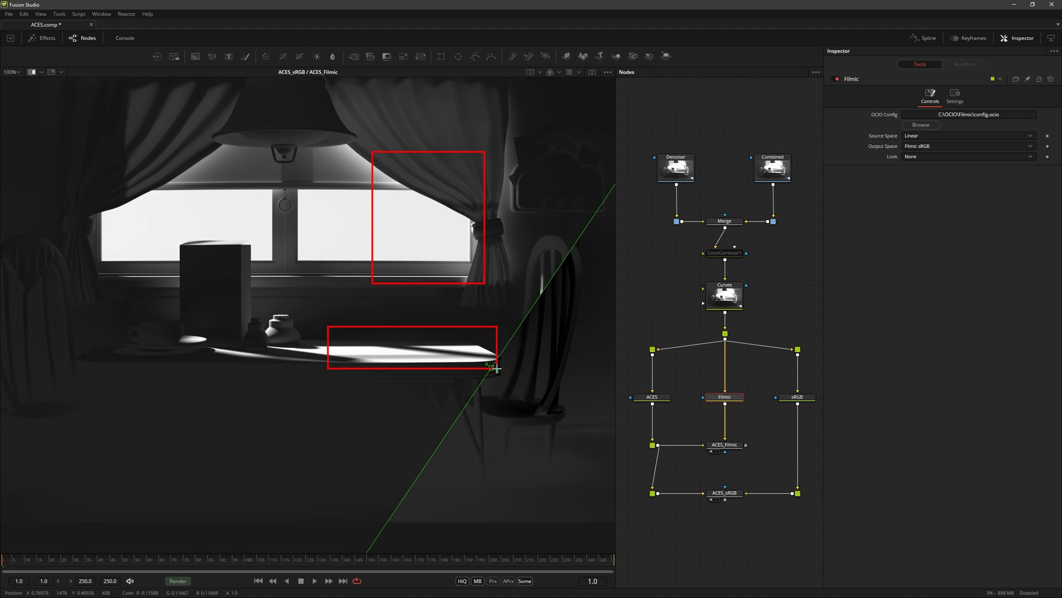
pyautogui.moveTo(130, 166); pyautogui.dragTo(282, 270)
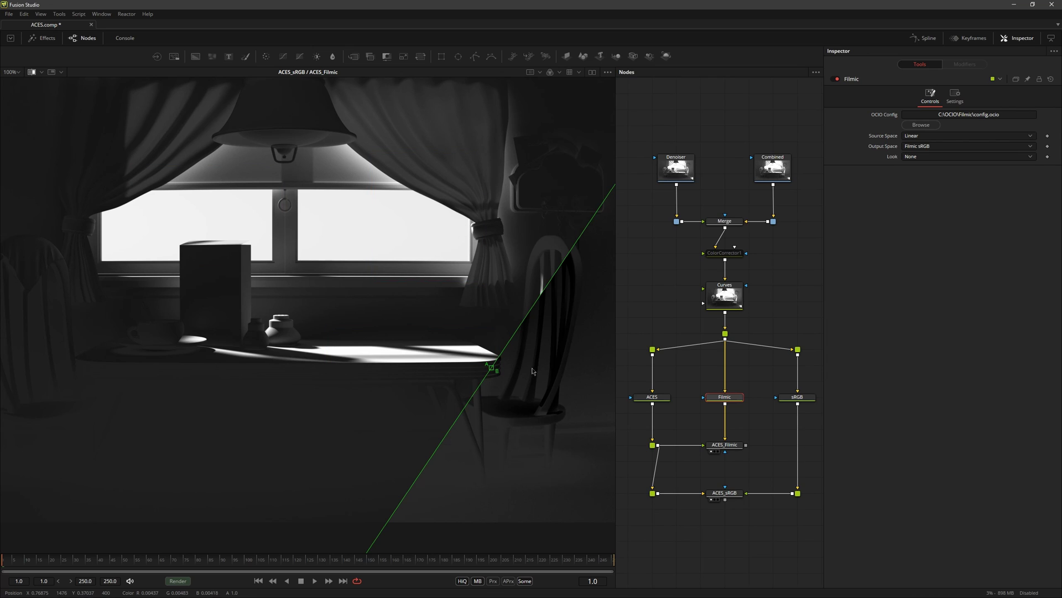
pyautogui.moveTo(491, 368); pyautogui.dragTo(261, 282)
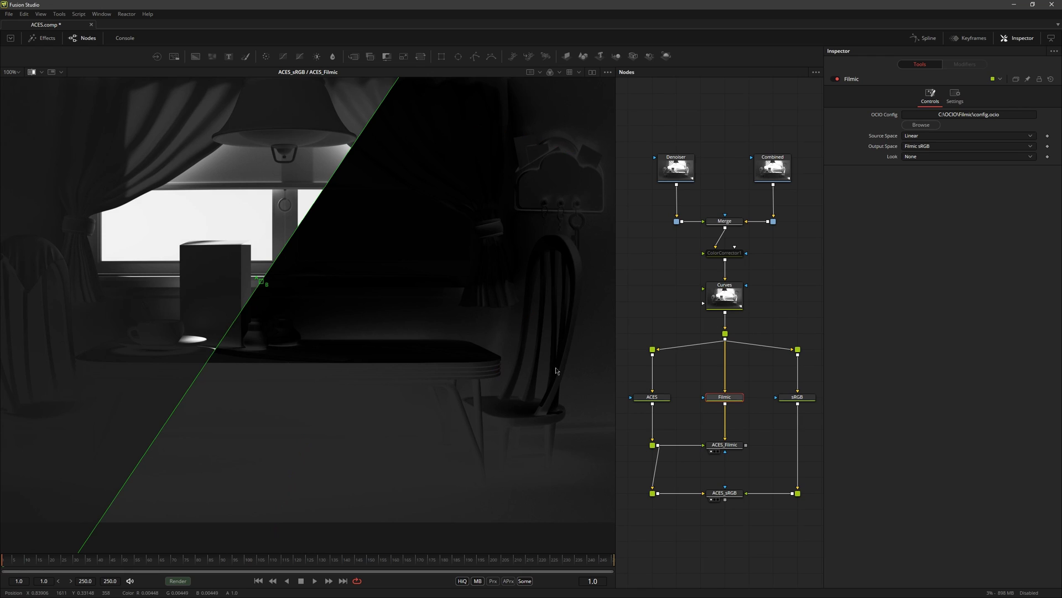
# Inspect the ACES_Filmic and ACES_sRGB Difference merges, then view the Merge node zoomed to 141%.
pyautogui.click(38, 73)
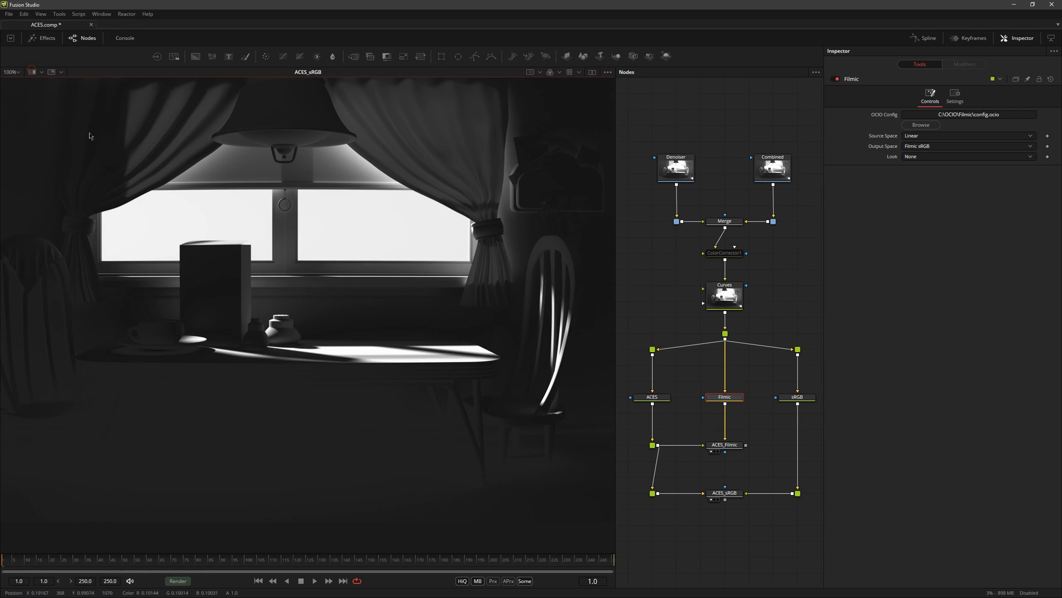
pyautogui.click(733, 448)
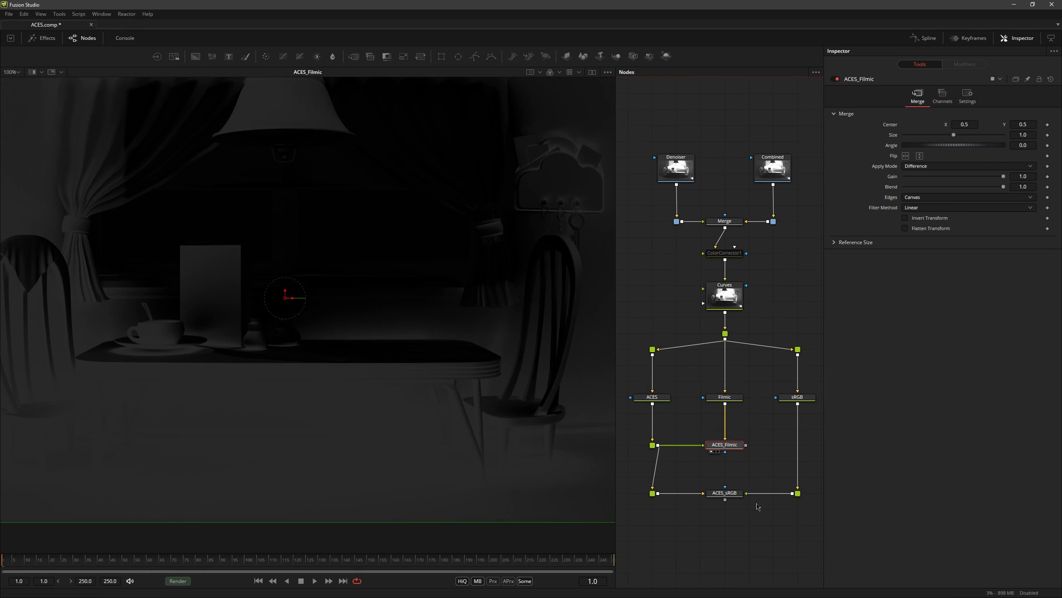
pyautogui.click(734, 494)
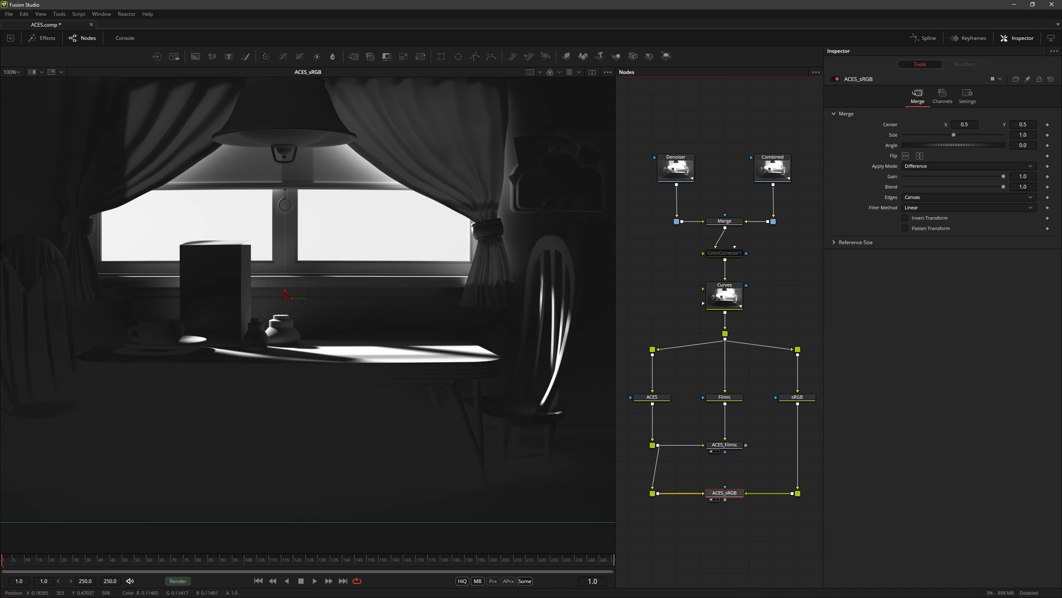
pyautogui.moveTo(725, 221); pyautogui.dragTo(387, 484)
pyautogui.scroll(2, 387, 484)
pyautogui.scroll(2, 387, 483)
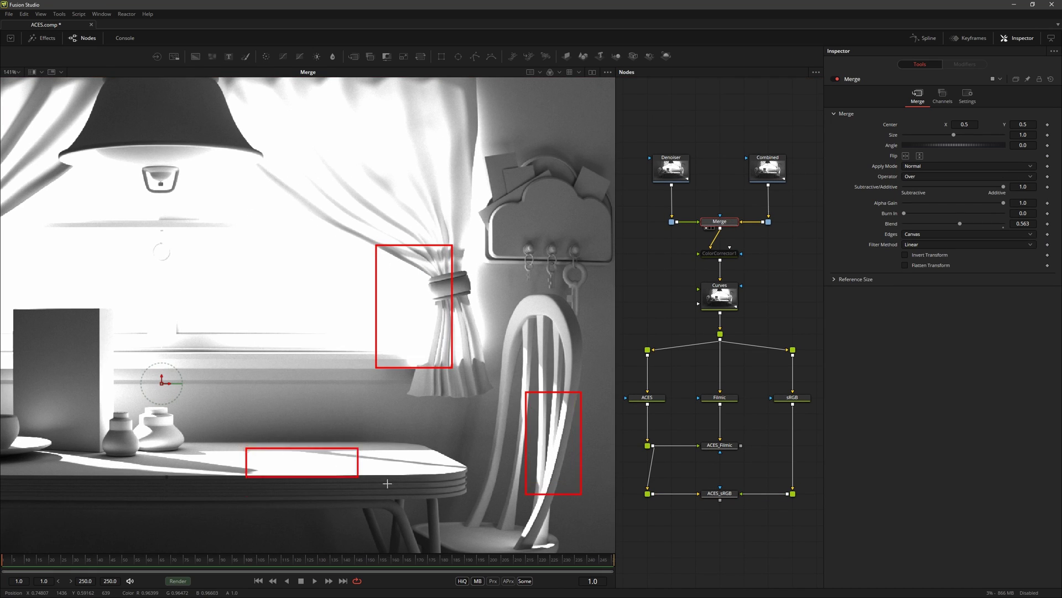
# View the Curves node output fitted to show the entire kitchen image.
pyautogui.click(719, 296)
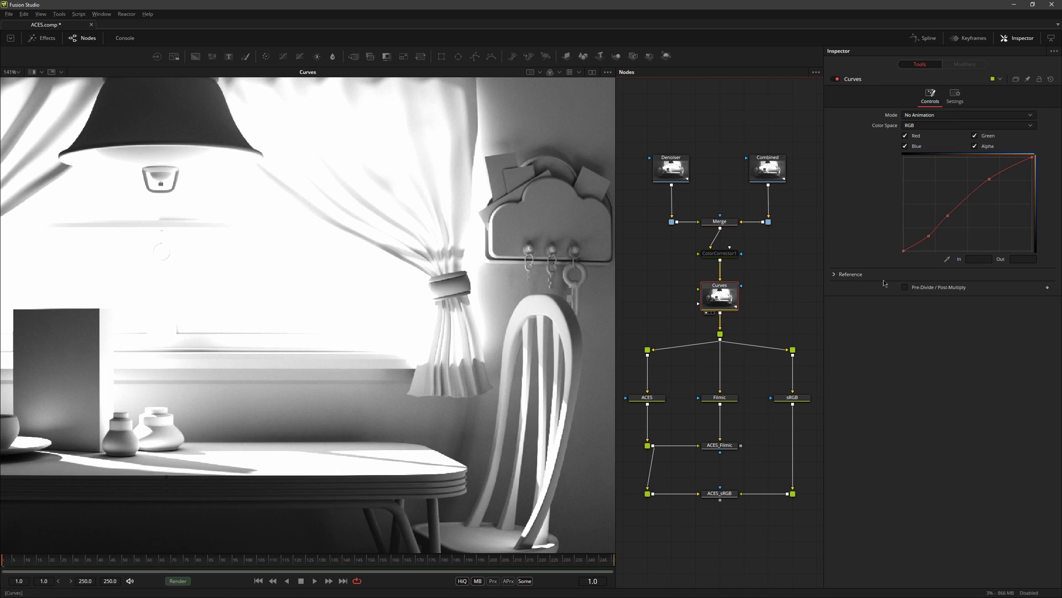
pyautogui.hotkey('ctrl', '1')
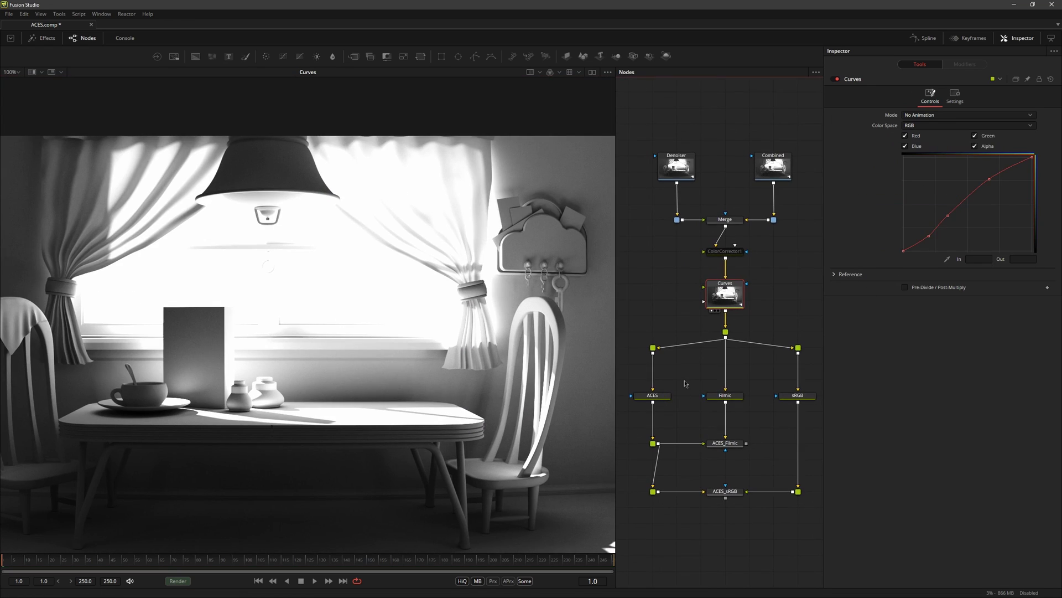